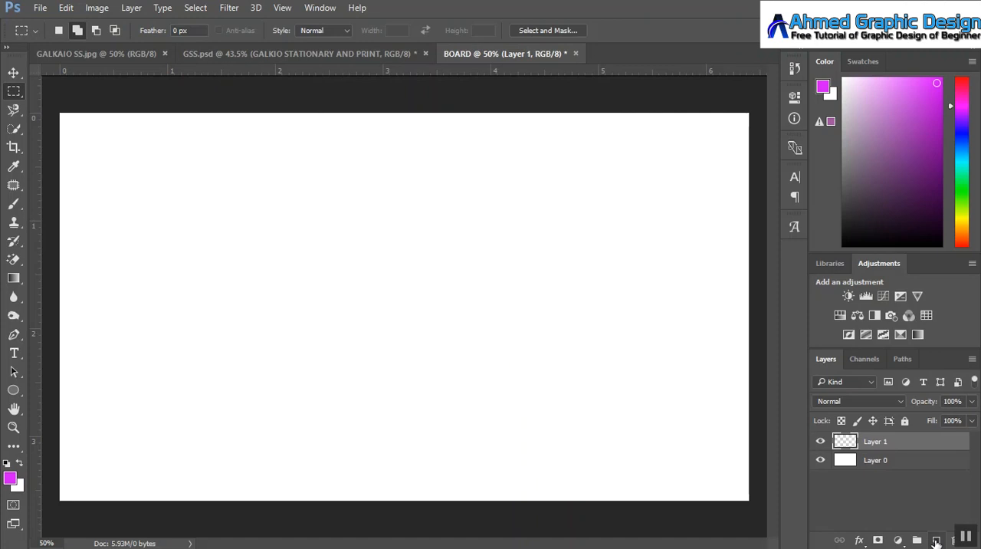
{"action": "left_click", "coordinate": [936, 541]}
Step: Add a new layer, then fill a full-width band along the canvas's top edge with magenta on Layer 1
{"action": "left_click", "coordinate": [885, 463]}
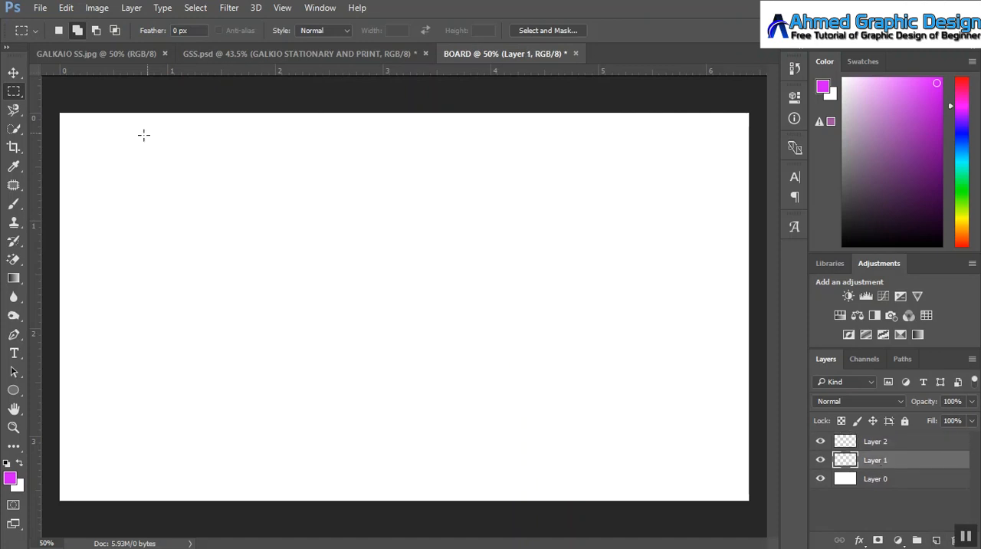
{"action": "left_click_drag", "start_coordinate": [60, 112], "coordinate": [754, 166]}
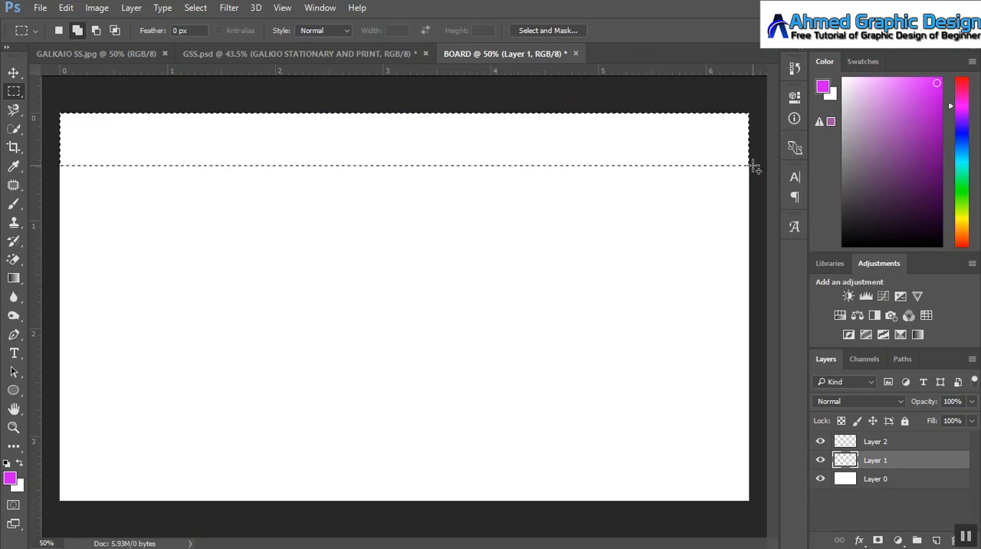
{"action": "key", "text": "alt+BackSpace"}
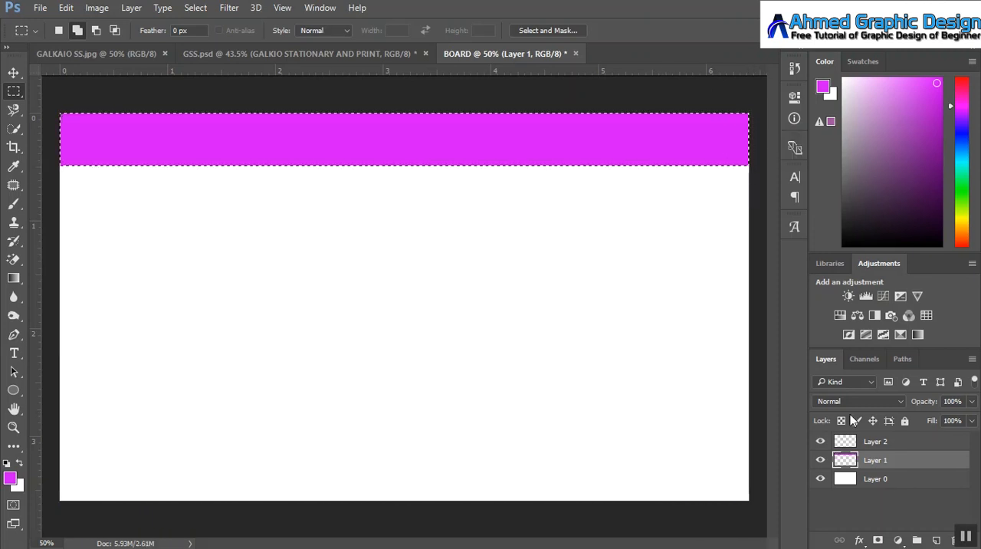
Step: Fill a thin full-width band along the canvas's bottom edge with magenta on Layer 2, and clear the selection
{"action": "left_click", "coordinate": [862, 442]}
{"action": "left_click", "coordinate": [123, 464]}
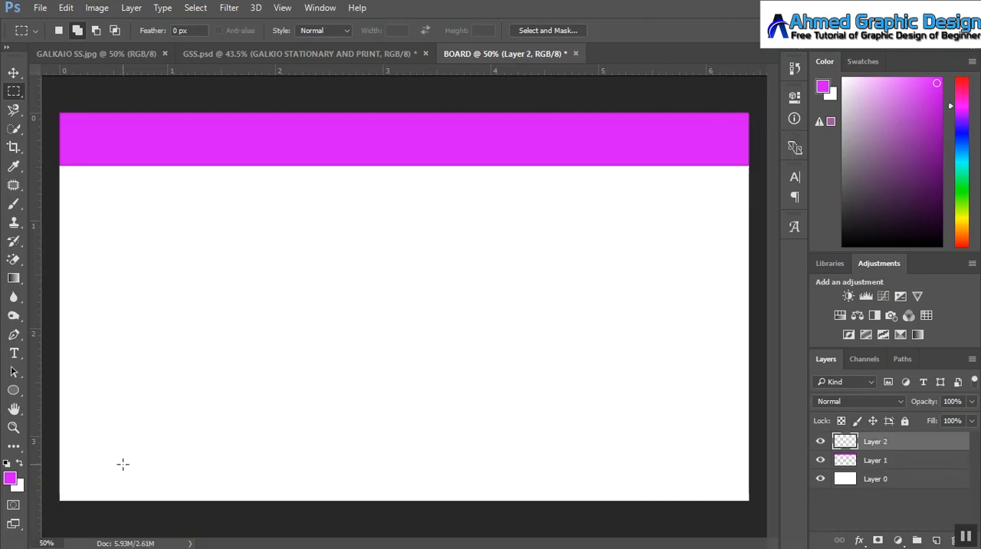
{"action": "left_click_drag", "start_coordinate": [56, 481], "coordinate": [777, 532]}
{"action": "key", "text": "alt+BackSpace"}
{"action": "key", "text": "ctrl+minus"}
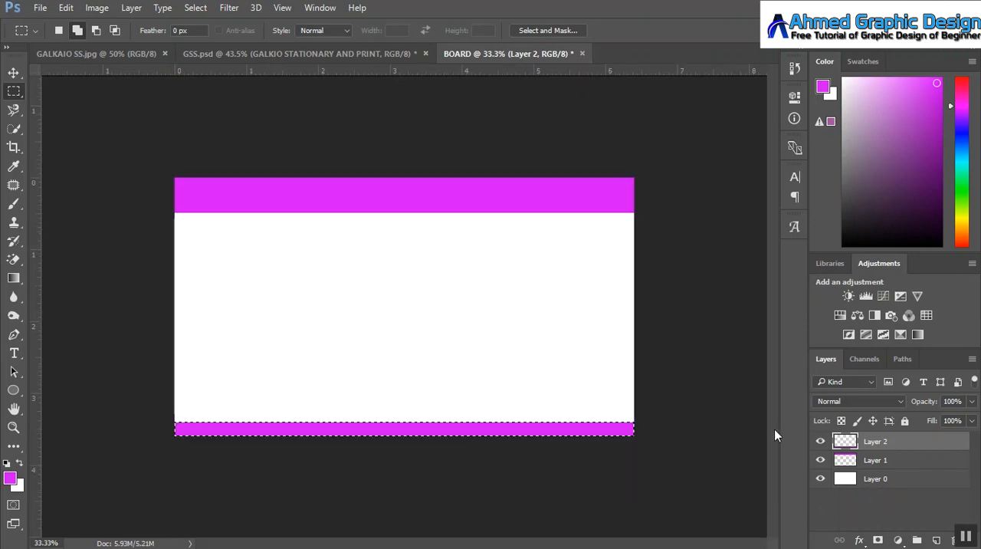
{"action": "key", "text": "ctrl+d"}
Step: Group all three layers and rename the group as Background
{"action": "left_click", "coordinate": [876, 462], "text": "ctrl"}
{"action": "left_click", "coordinate": [876, 479], "text": "ctrl"}
{"action": "key", "text": "ctrl+g"}
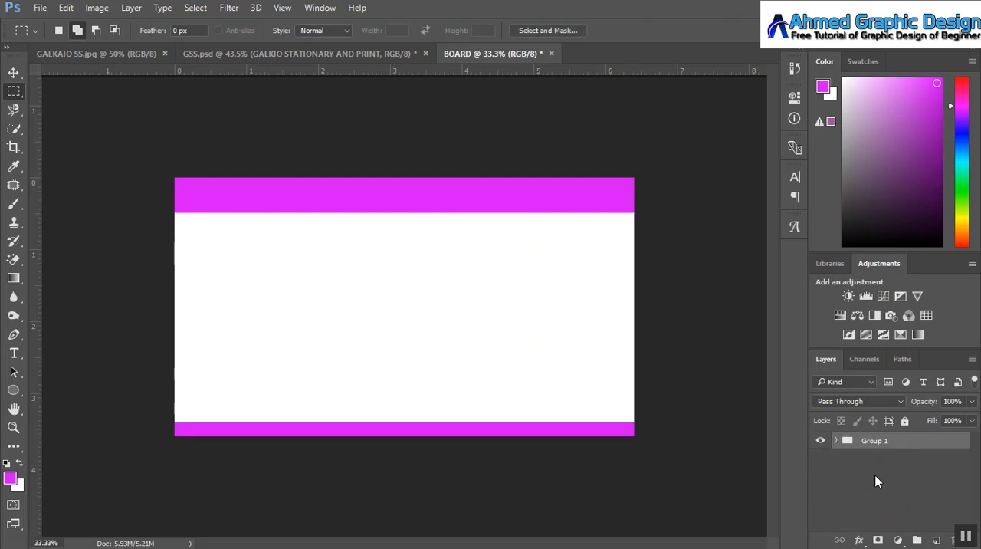
{"action": "double_click", "coordinate": [873, 440]}
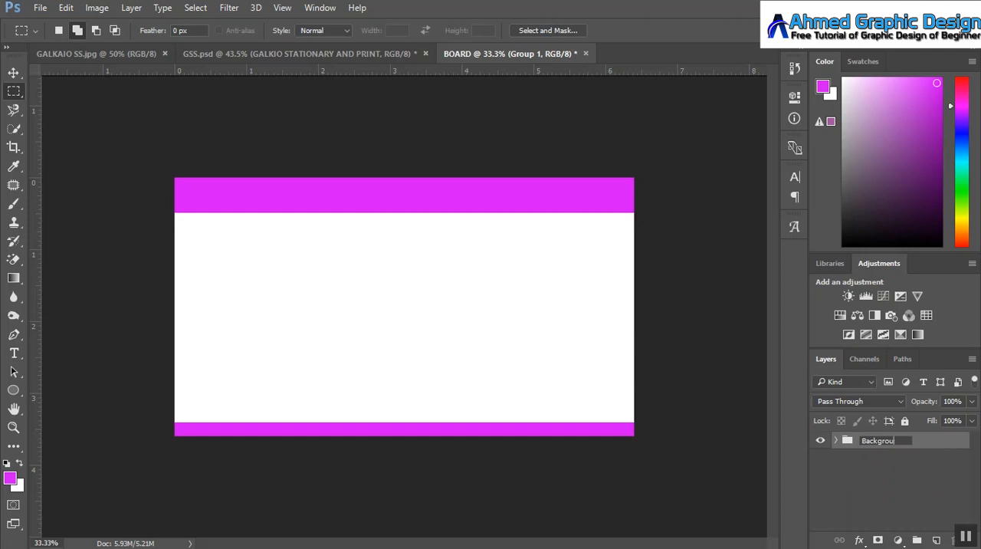
{"action": "left_click", "coordinate": [851, 486]}
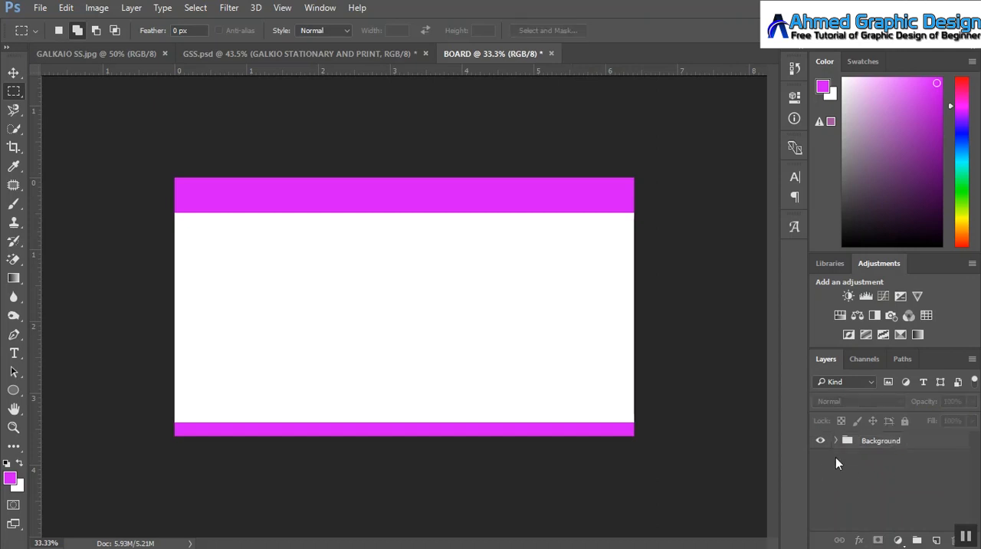
{"action": "left_click", "coordinate": [887, 442]}
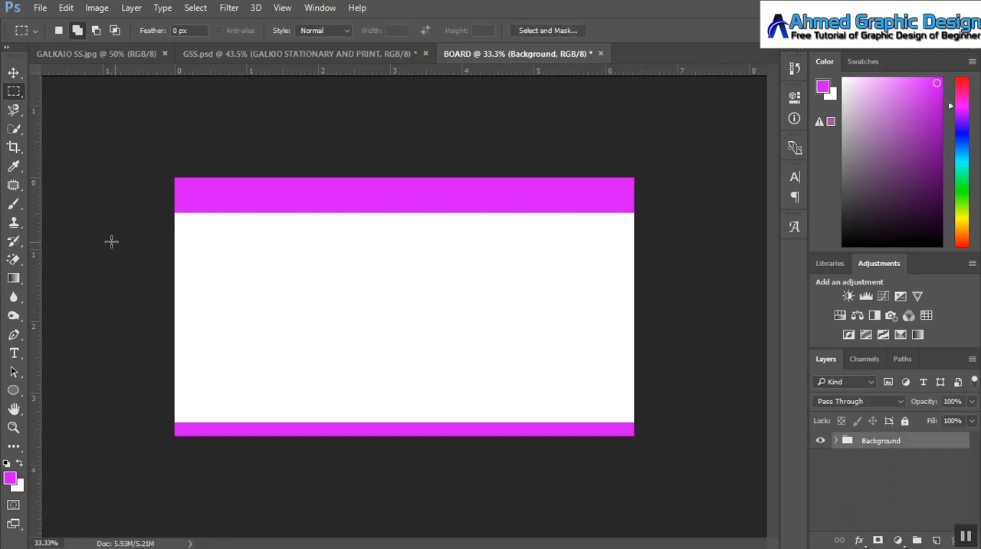
Step: Place the set of images from the GSS folder into the BOARD document, accepting each one at its default size
{"action": "left_click", "coordinate": [13, 72]}
{"action": "mouse_move", "coordinate": [67, 540]}
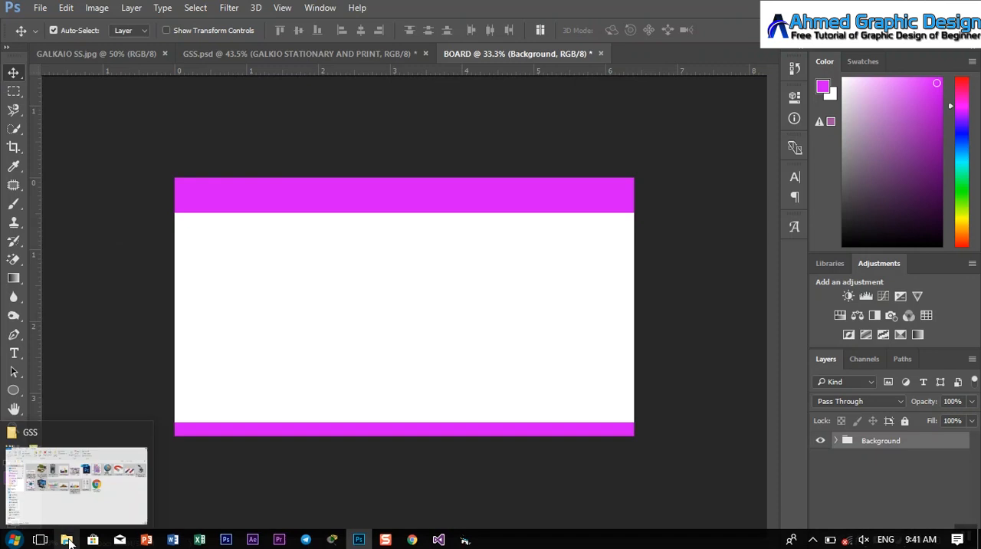
{"action": "left_click", "coordinate": [76, 502]}
{"action": "left_click_drag", "start_coordinate": [478, 287], "coordinate": [368, 315]}
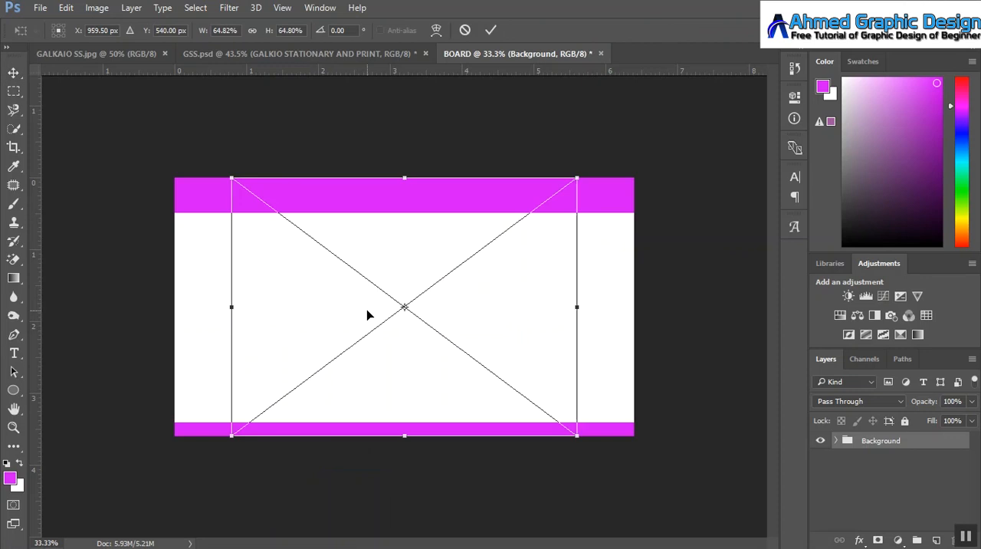
{"action": "key", "text": "Return"}
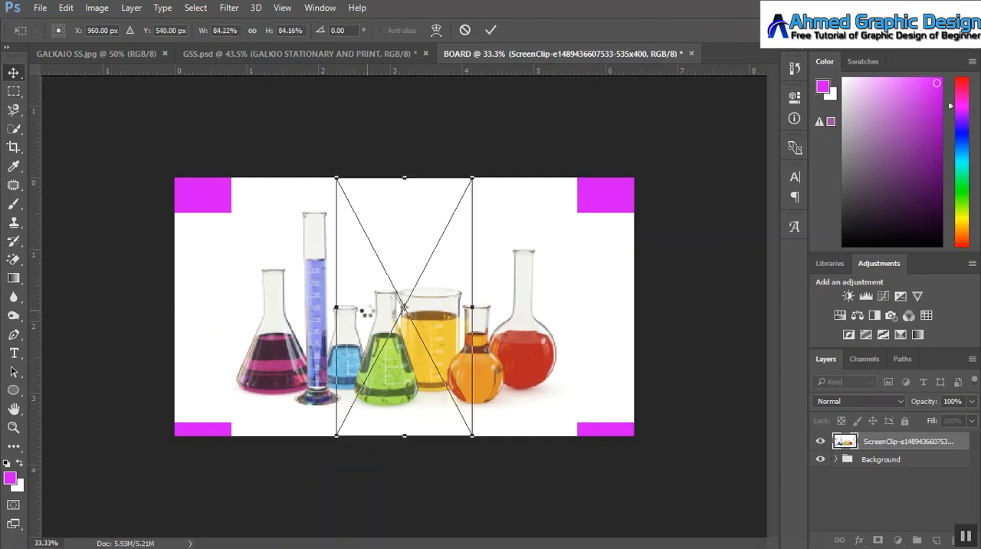
{"action": "key", "text": "Return"}
{"action": "key", "text": "Return"}
{"action": "key", "text": "Return"}
{"action": "key", "text": "Return"}
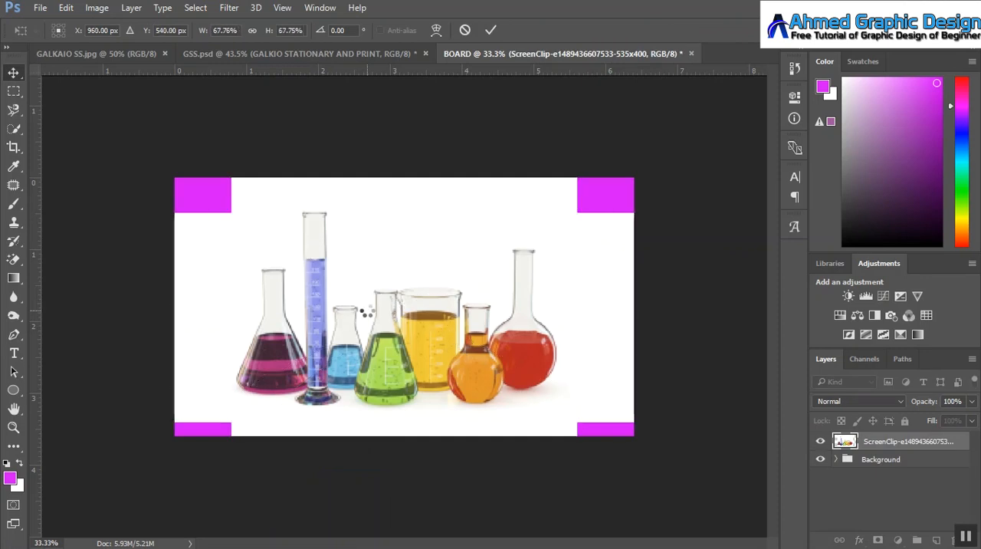
{"action": "key", "text": "Return"}
{"action": "key", "text": "Return"}
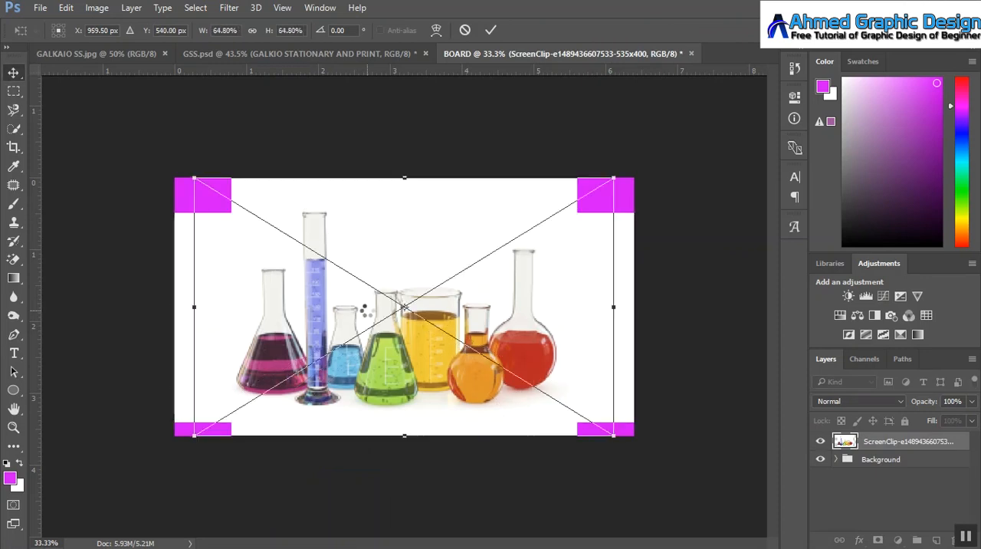
{"action": "key", "text": "Return"}
{"action": "key", "text": "Return"}
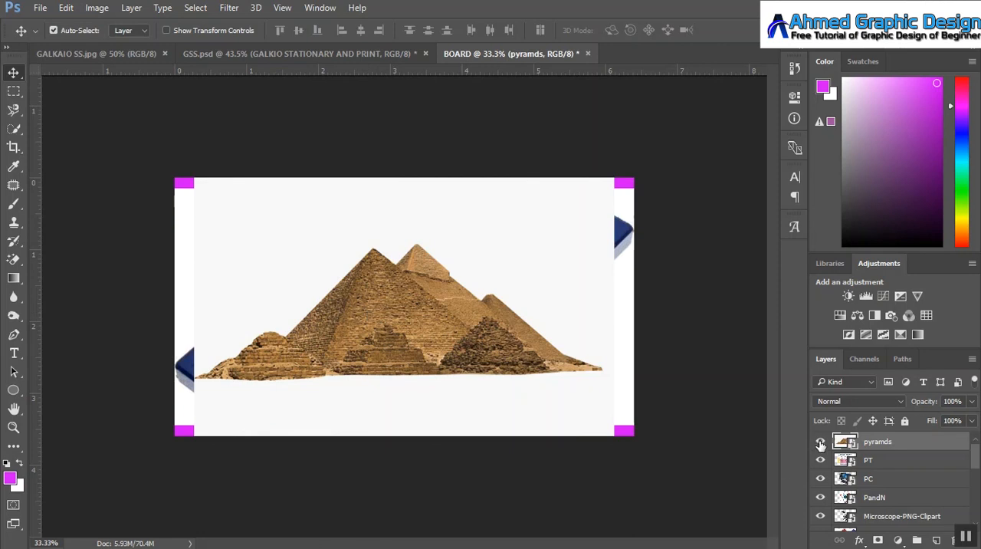
Step: Hide every placed image except the laboratory glassware, and choose the Magic Eraser tool
{"action": "left_click_drag", "start_coordinate": [822, 516], "coordinate": [821, 519]}
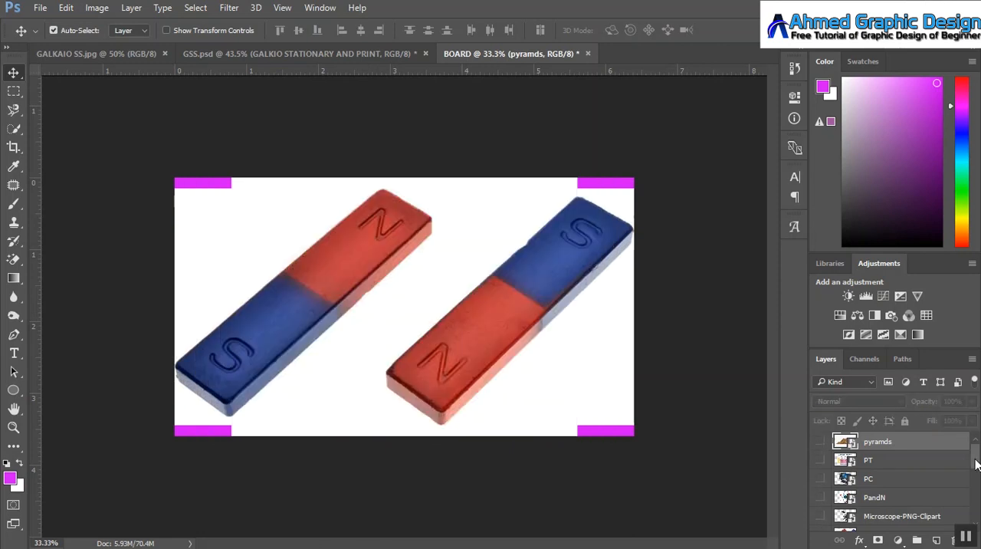
{"action": "left_click_drag", "start_coordinate": [976, 465], "coordinate": [976, 514]}
{"action": "left_click", "coordinate": [821, 510]}
{"action": "left_click", "coordinate": [821, 491]}
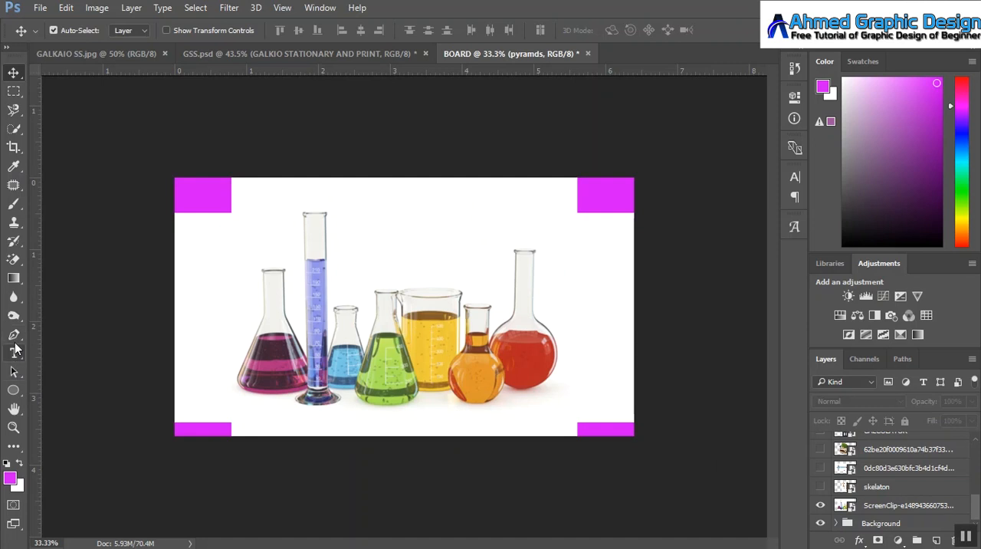
{"action": "left_click", "coordinate": [14, 259]}
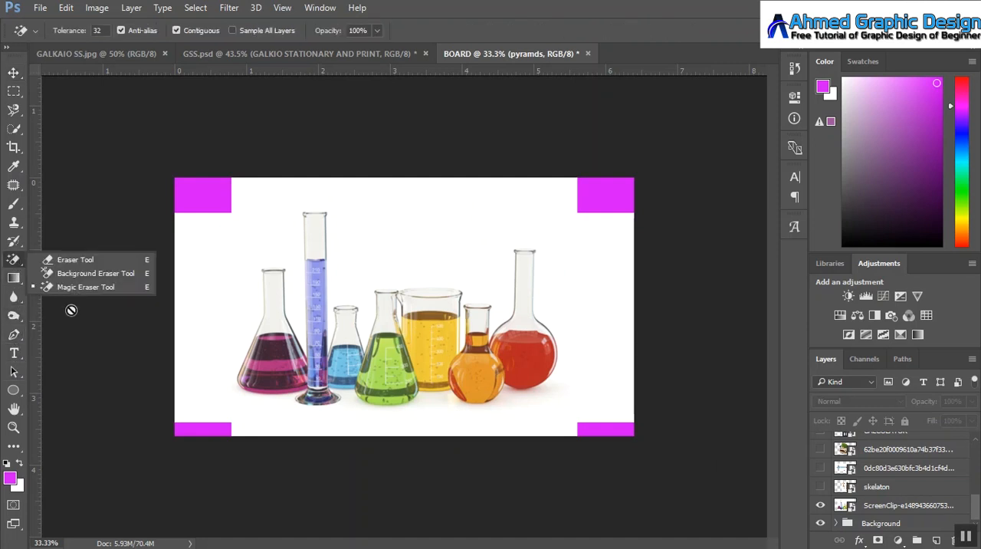
{"action": "left_click", "coordinate": [79, 288]}
{"action": "left_click", "coordinate": [375, 239]}
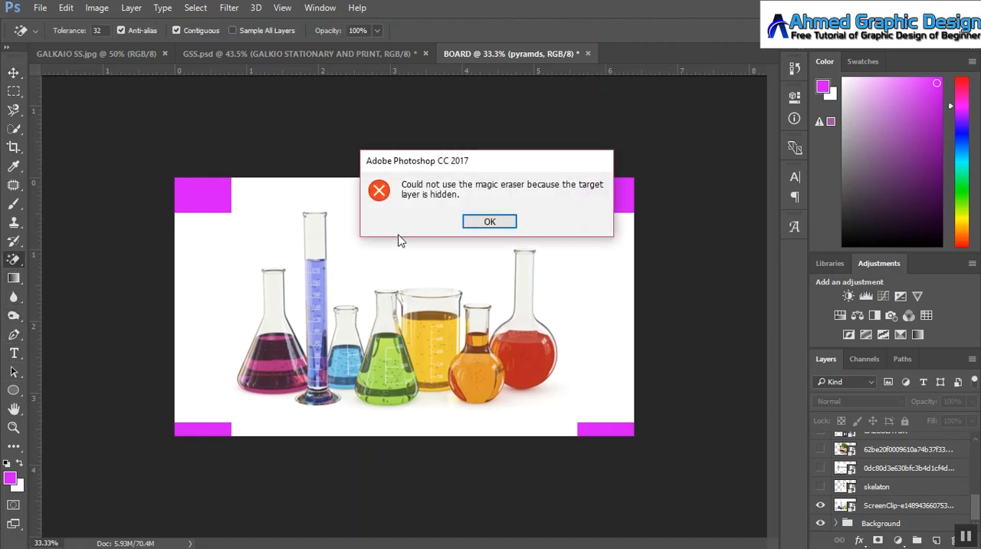
{"action": "left_click", "coordinate": [459, 224]}
{"action": "left_click", "coordinate": [400, 219]}
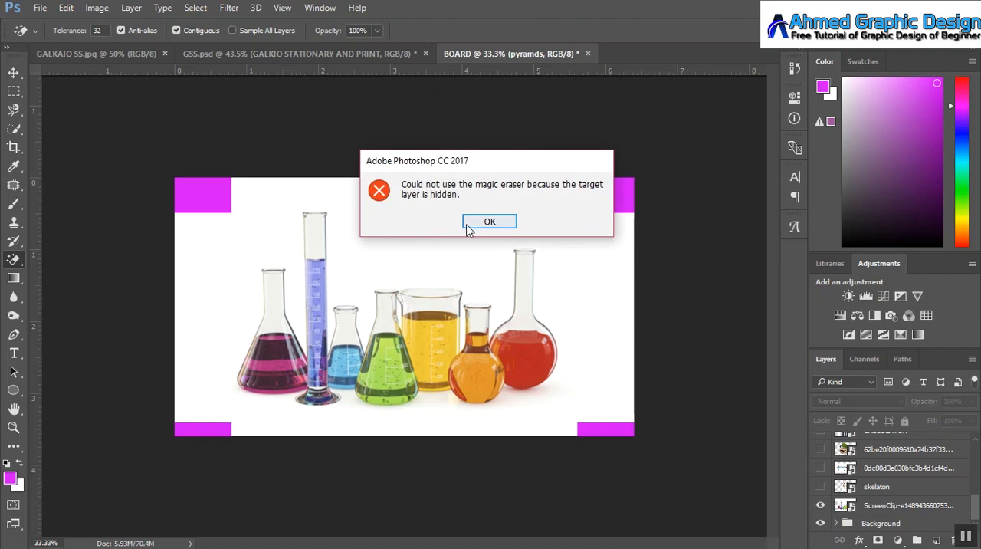
{"action": "left_click", "coordinate": [467, 225]}
Step: Rasterize the laboratory glassware layer and erase its white background with the Magic Eraser
{"action": "left_click", "coordinate": [910, 502]}
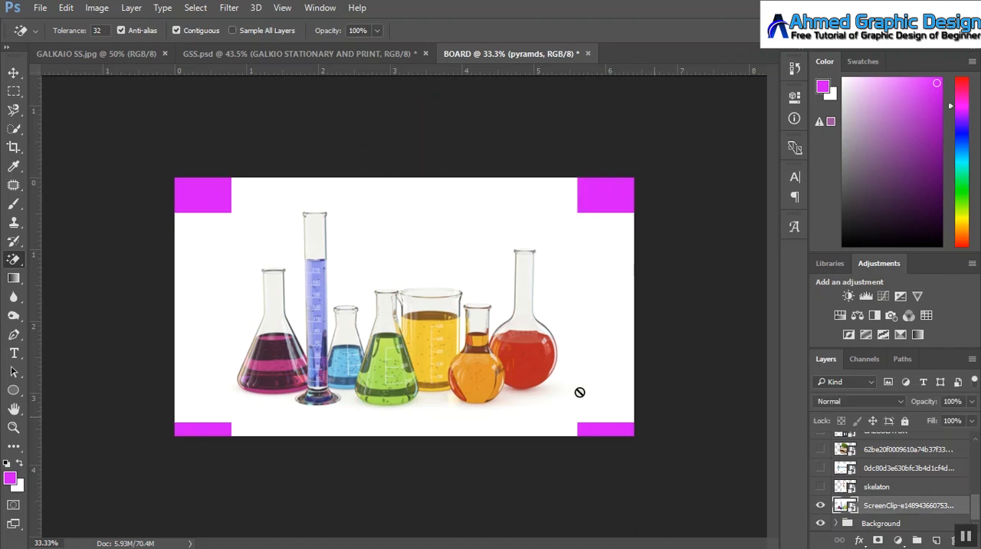
{"action": "left_click", "coordinate": [404, 257]}
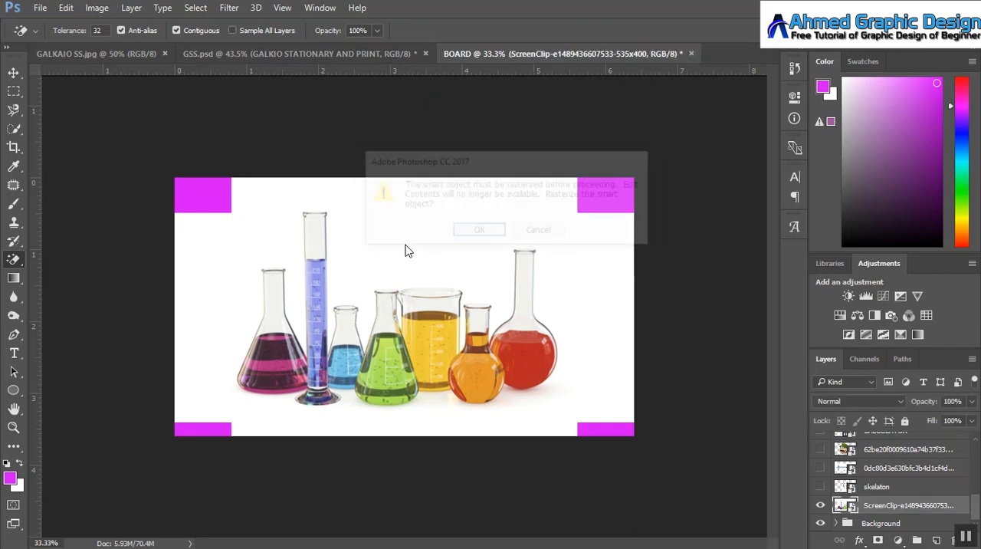
{"action": "left_click", "coordinate": [473, 232]}
Step: Scale the glassware to about 33.9% and place it against the board's right edge, just below the upper magenta band
{"action": "left_click", "coordinate": [13, 72]}
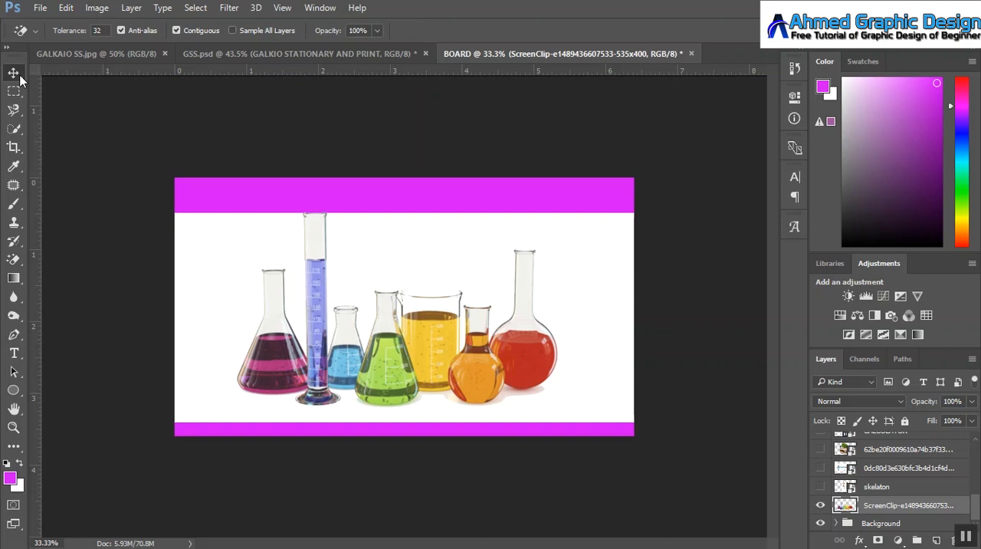
{"action": "key", "text": "ctrl+t"}
{"action": "left_click_drag", "start_coordinate": [237, 209], "coordinate": [338, 285]}
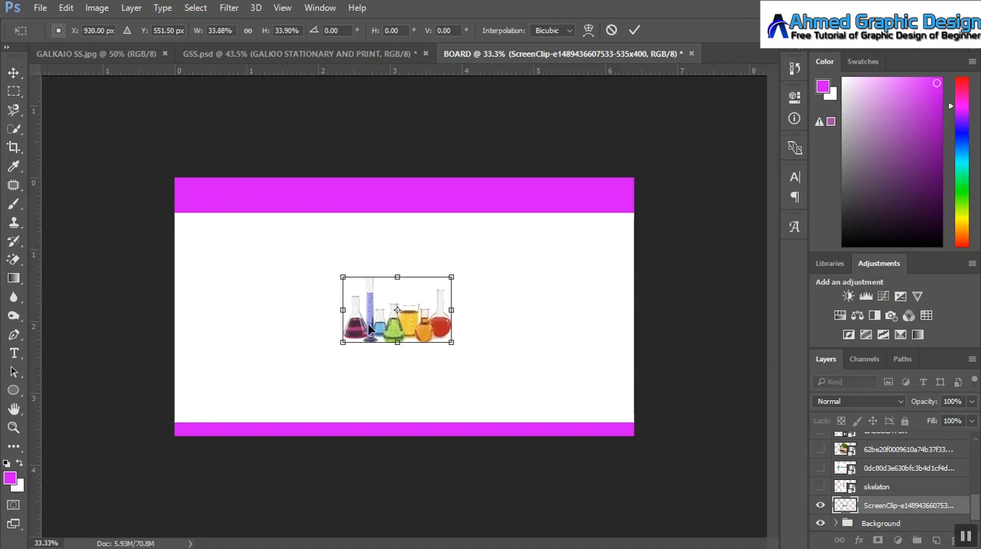
{"action": "left_click_drag", "start_coordinate": [370, 330], "coordinate": [554, 267]}
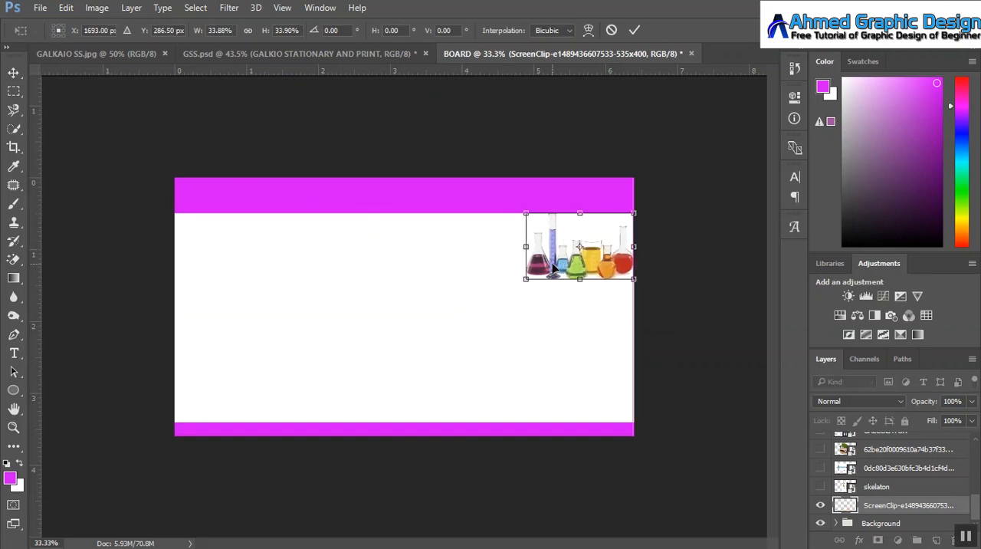
{"action": "left_click", "coordinate": [636, 30]}
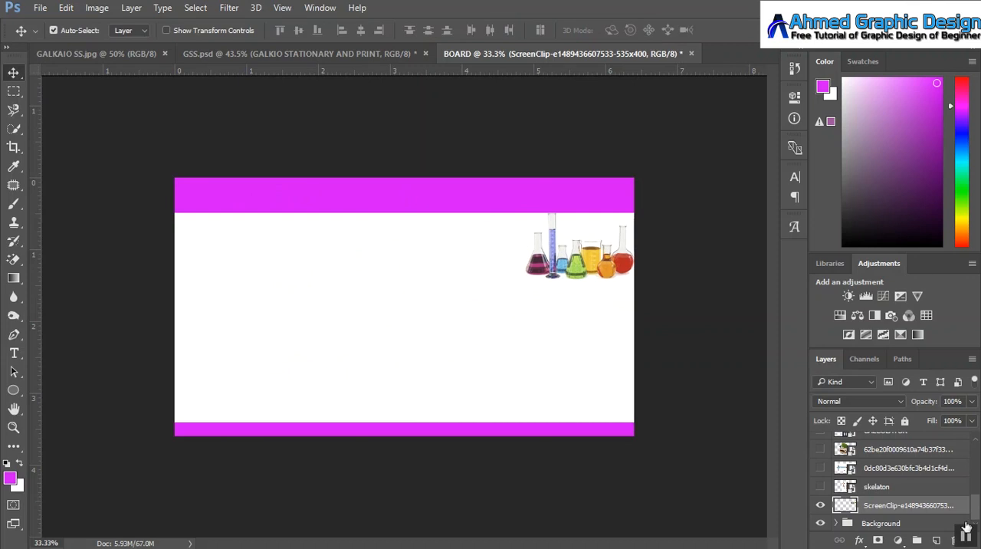
Step: Show the skelaton layer, rasterize it, and erase its white background with the Magic Eraser
{"action": "left_click", "coordinate": [821, 488]}
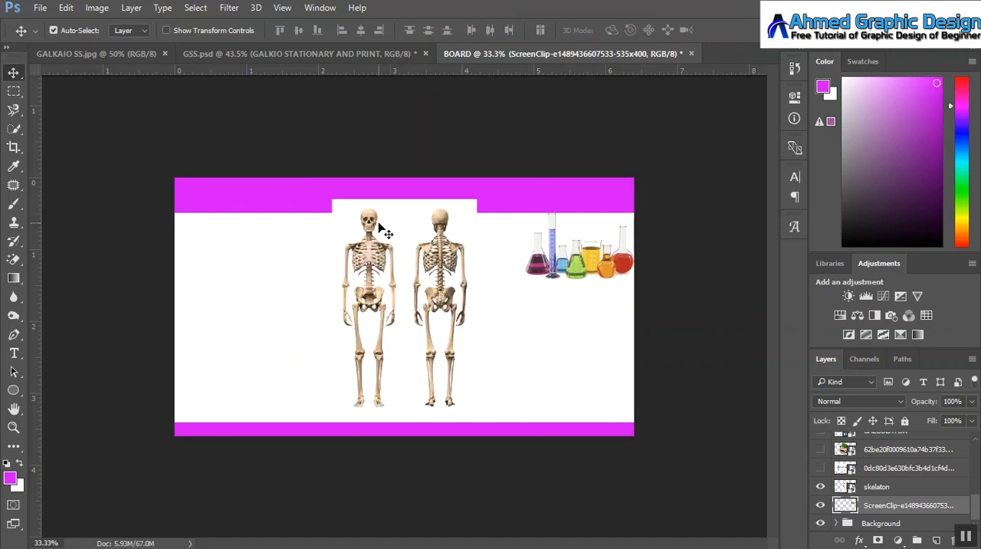
{"action": "left_click", "coordinate": [14, 259]}
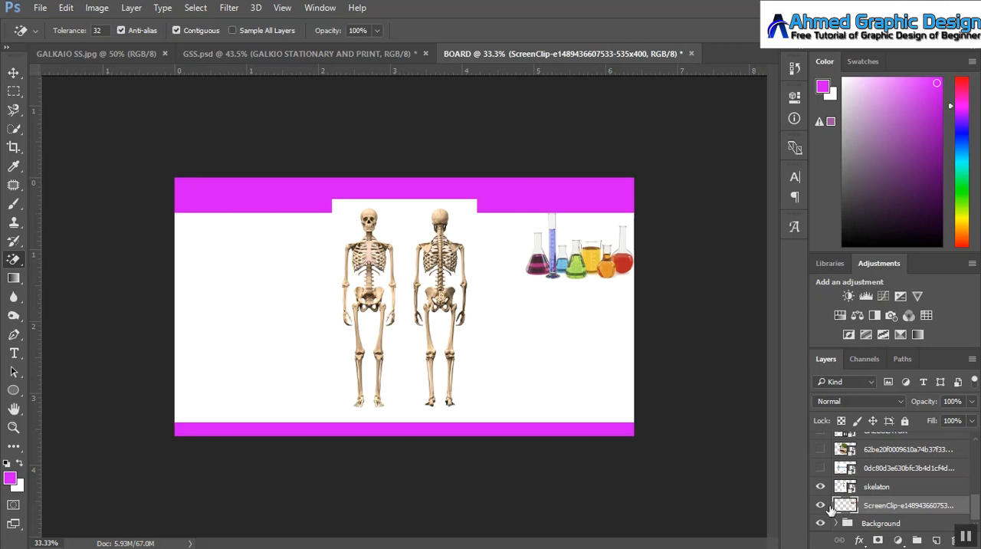
{"action": "left_click", "coordinate": [874, 489]}
{"action": "left_click", "coordinate": [393, 227]}
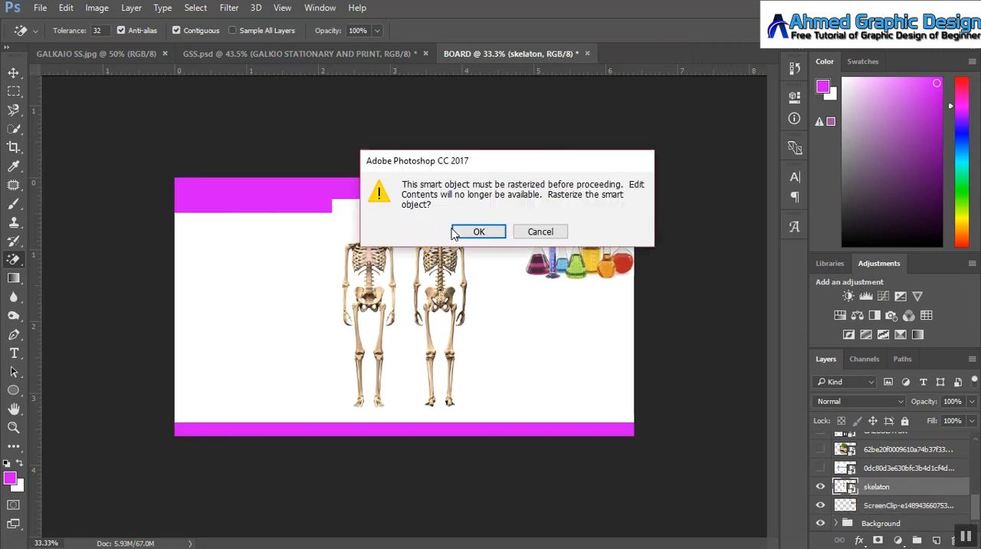
{"action": "left_click", "coordinate": [412, 231]}
{"action": "left_click", "coordinate": [411, 230]}
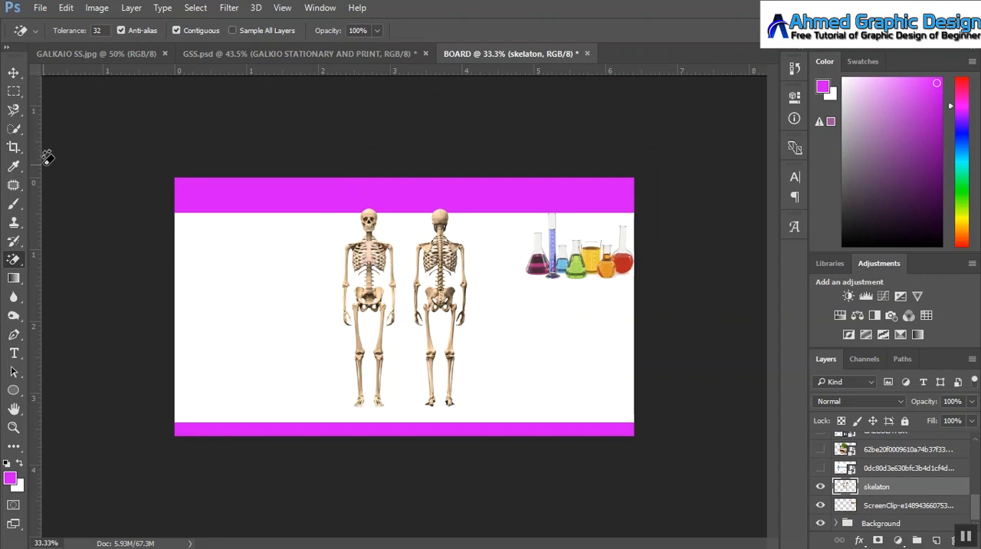
Step: Select the rear-view skeleton on the skelaton layer with a rectangular marquee
{"action": "left_click", "coordinate": [13, 91]}
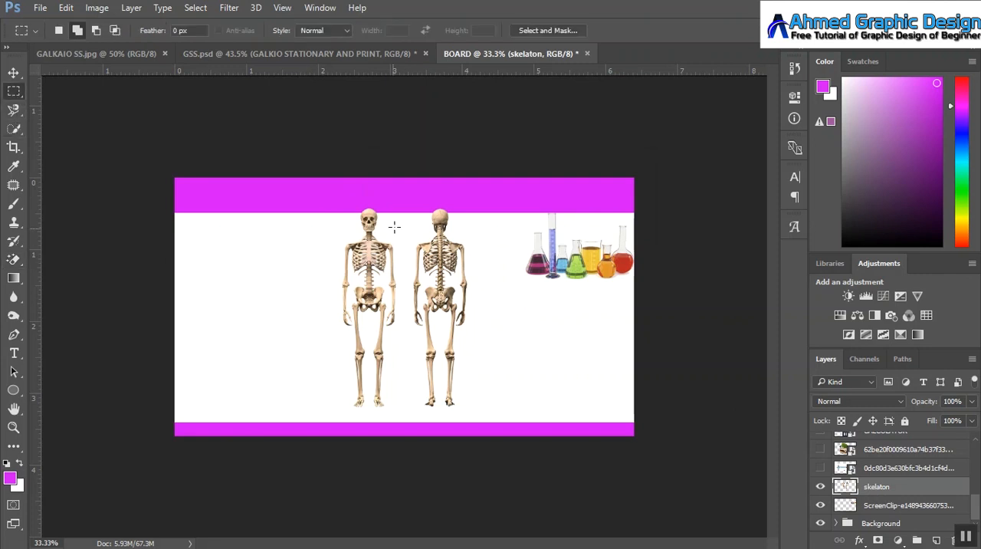
{"action": "left_click_drag", "start_coordinate": [413, 201], "coordinate": [478, 407]}
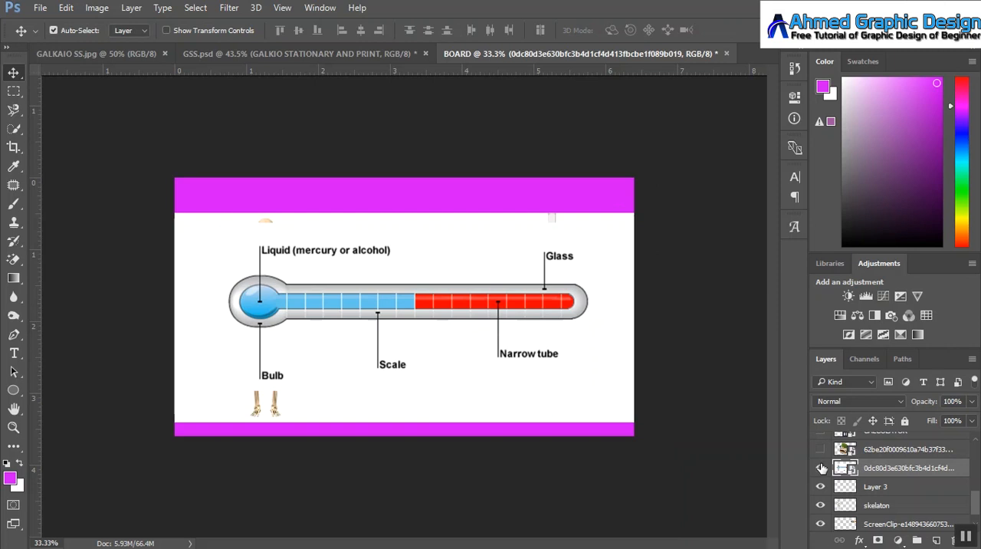
Step: Rotate the thermometer image about -90.6°, scale it to about 23.8%, and place it upright at the board's left edge beside the skeleton
{"action": "left_click", "coordinate": [821, 467]}
{"action": "left_click", "coordinate": [821, 467]}
{"action": "key", "text": "ctrl+t"}
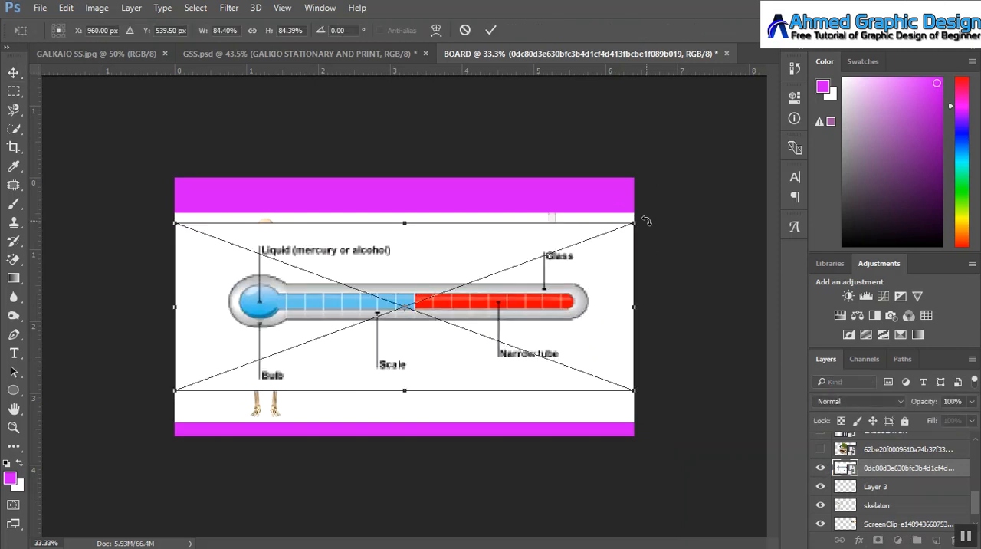
{"action": "left_click_drag", "start_coordinate": [647, 221], "coordinate": [369, 212]}
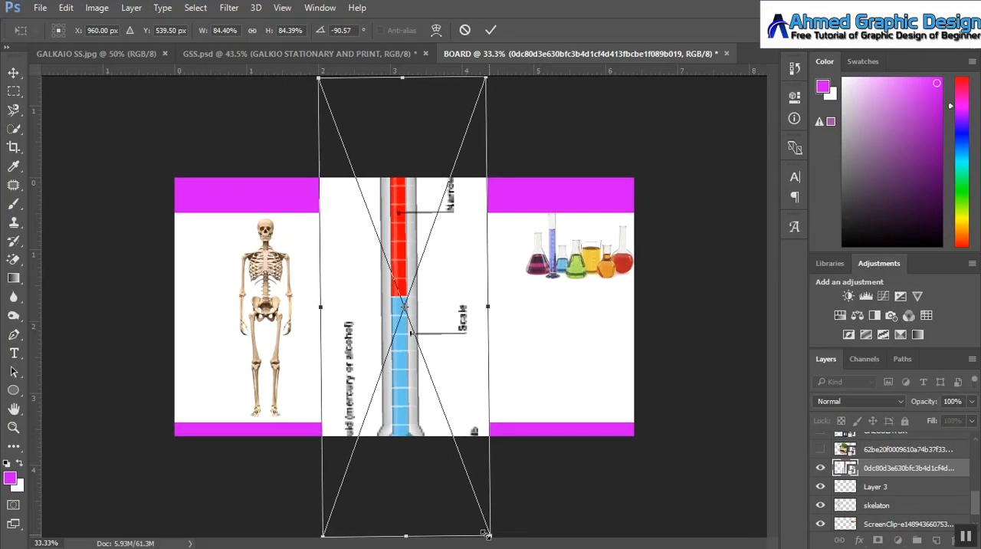
{"action": "left_click_drag", "start_coordinate": [487, 535], "coordinate": [206, 335]}
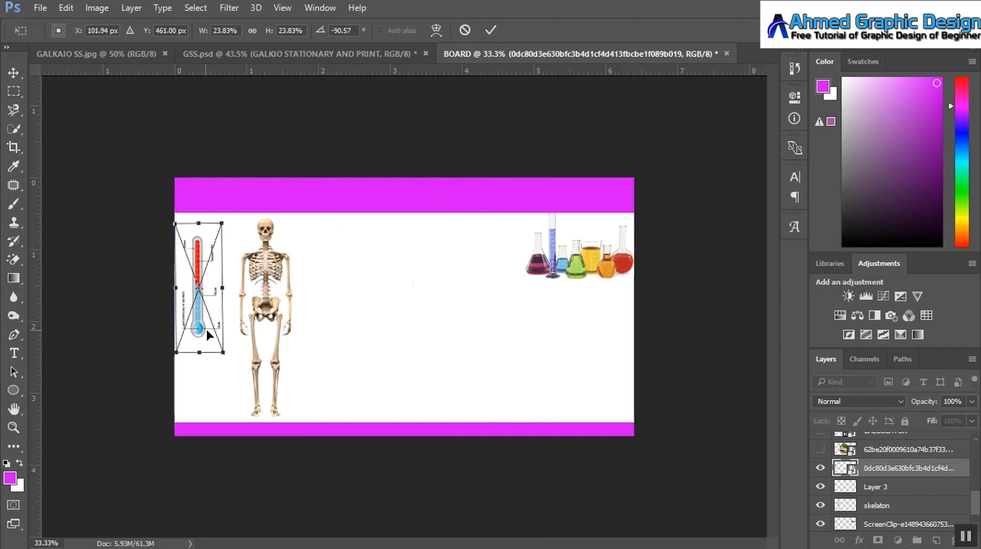
{"action": "left_click_drag", "start_coordinate": [224, 293], "coordinate": [194, 283]}
{"action": "left_click", "coordinate": [489, 31]}
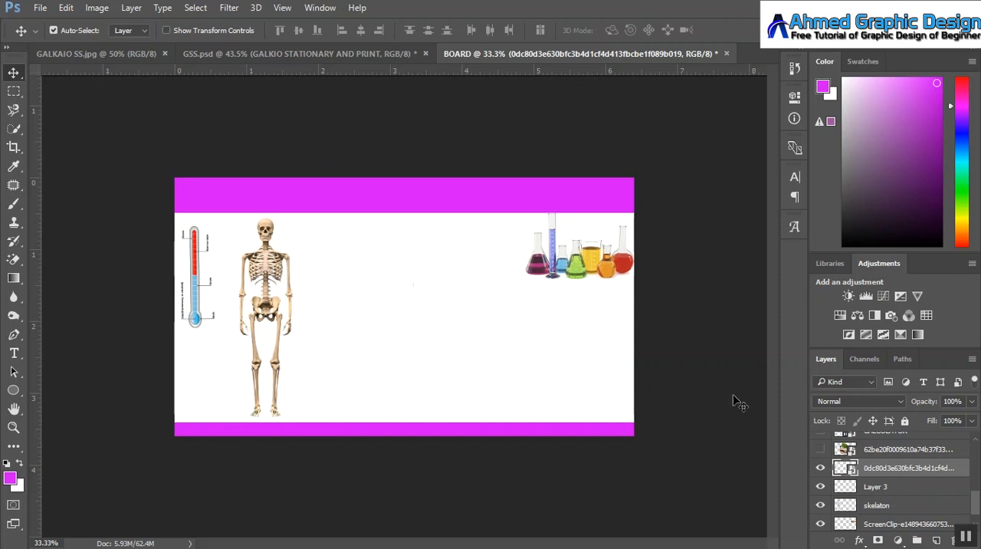
Step: Show the stacked books layer, scale it to about 17.9%, and place it just below the upper magenta band, right of centre
{"action": "left_click", "coordinate": [821, 449]}
{"action": "left_click", "coordinate": [392, 282]}
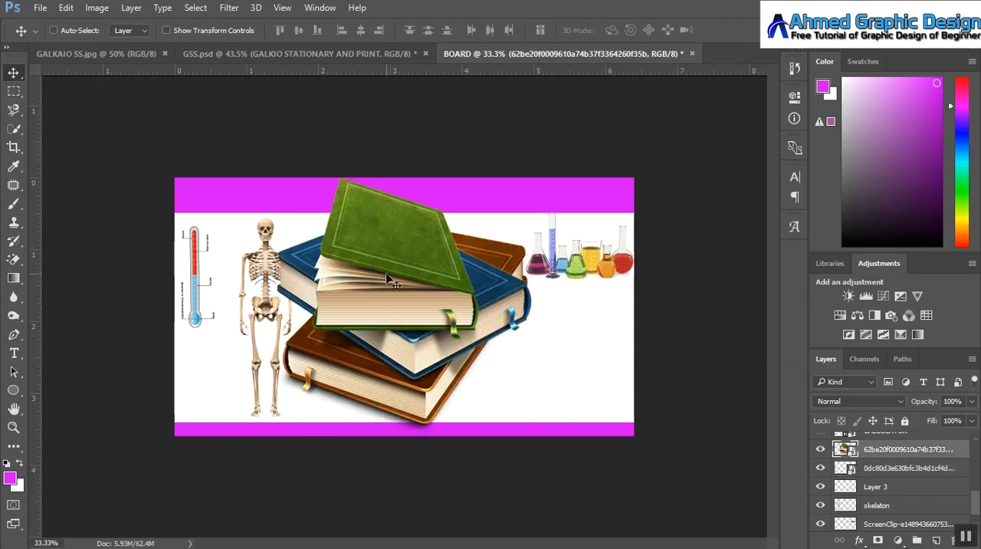
{"action": "key", "text": "ctrl+t"}
{"action": "left_click_drag", "start_coordinate": [277, 178], "coordinate": [361, 263]}
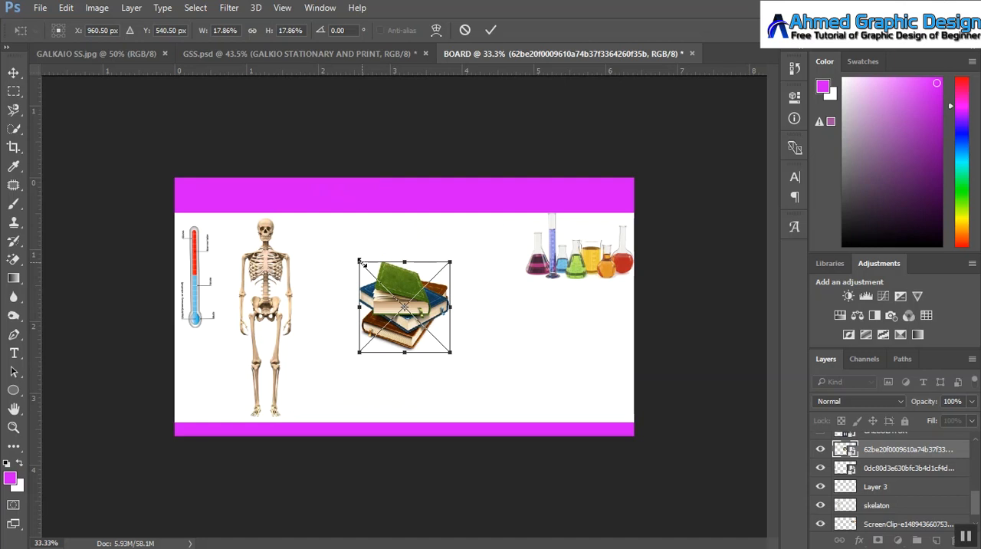
{"action": "left_click_drag", "start_coordinate": [404, 287], "coordinate": [436, 238]}
{"action": "left_click", "coordinate": [491, 30]}
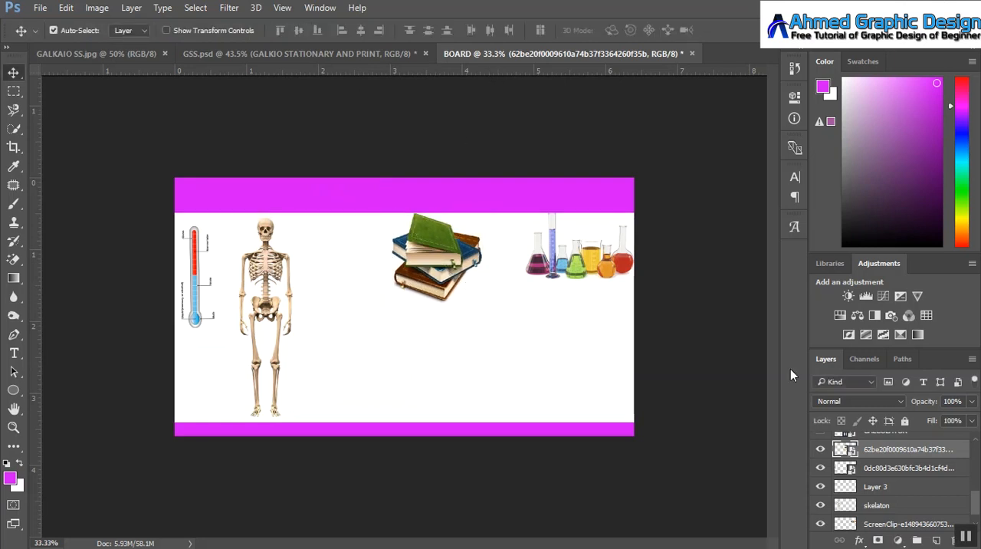
Step: Show the CALCOLATOR layer, scale it to about 19%, and place it at the board's right edge below the glassware
{"action": "scroll", "coordinate": [975, 498], "scroll_direction": "up", "scroll_amount": 3}
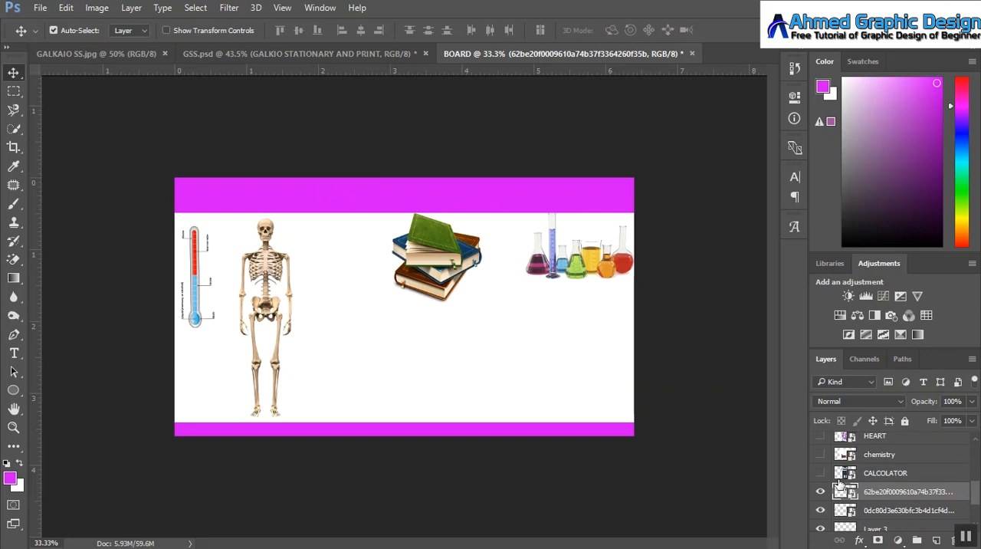
{"action": "left_click", "coordinate": [820, 473]}
{"action": "key", "text": "ctrl+t"}
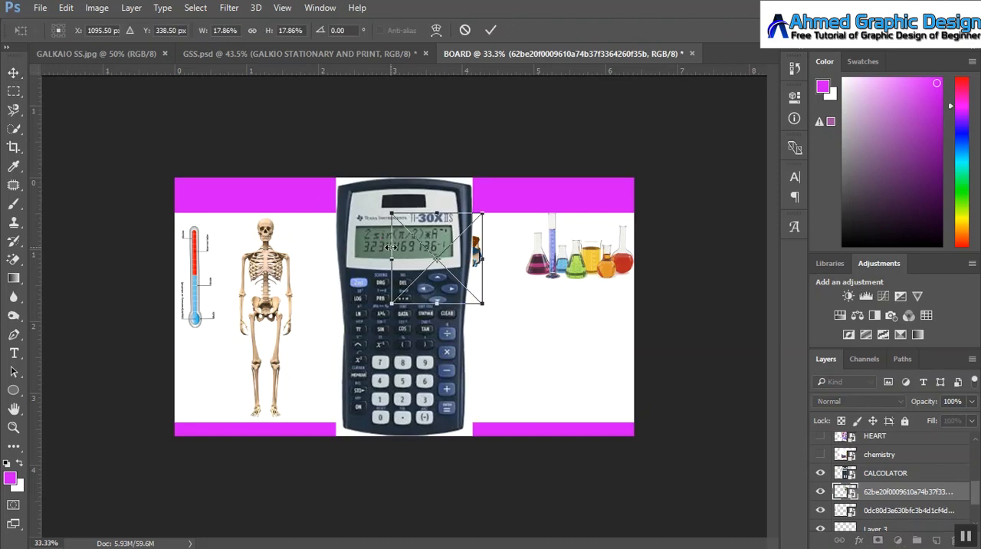
{"action": "left_click", "coordinate": [465, 30]}
{"action": "left_click", "coordinate": [893, 477]}
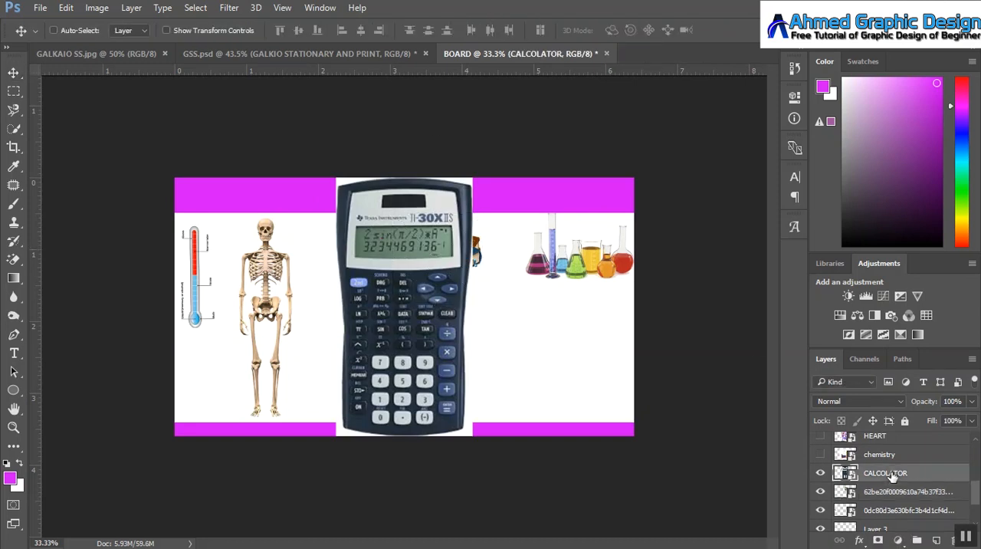
{"action": "key", "text": "ctrl+t"}
{"action": "left_click_drag", "start_coordinate": [481, 430], "coordinate": [433, 346]}
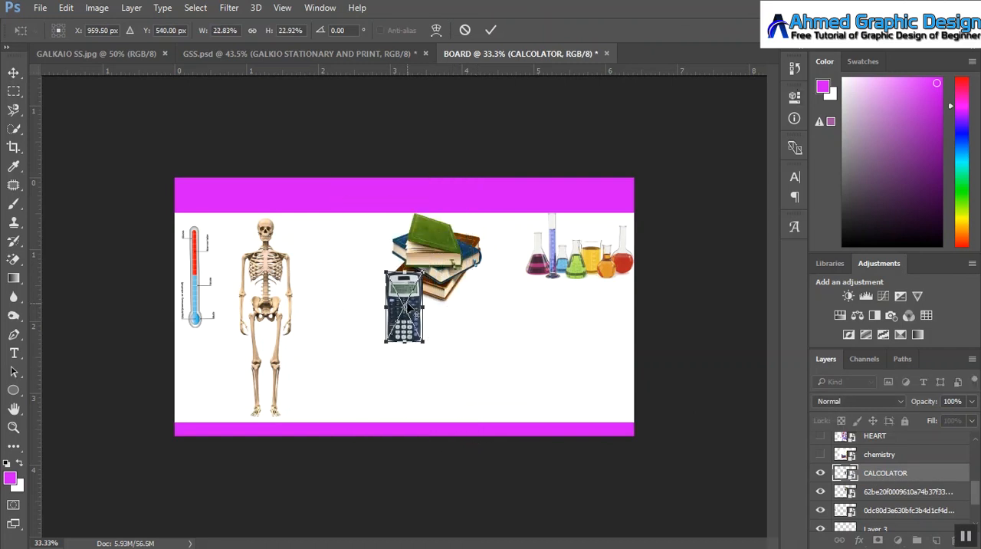
{"action": "left_click_drag", "start_coordinate": [406, 294], "coordinate": [619, 312]}
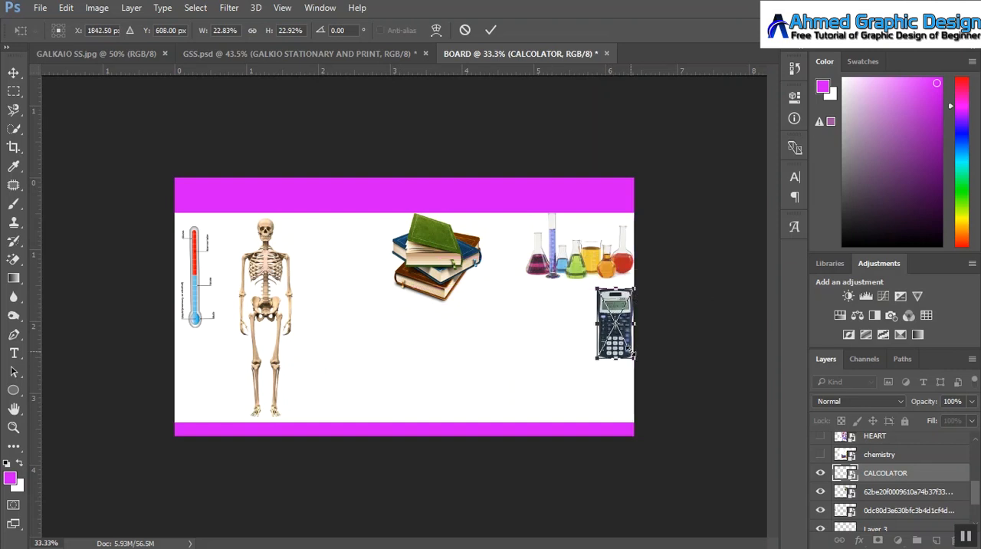
{"action": "left_click_drag", "start_coordinate": [629, 350], "coordinate": [631, 351]}
{"action": "left_click", "coordinate": [489, 31]}
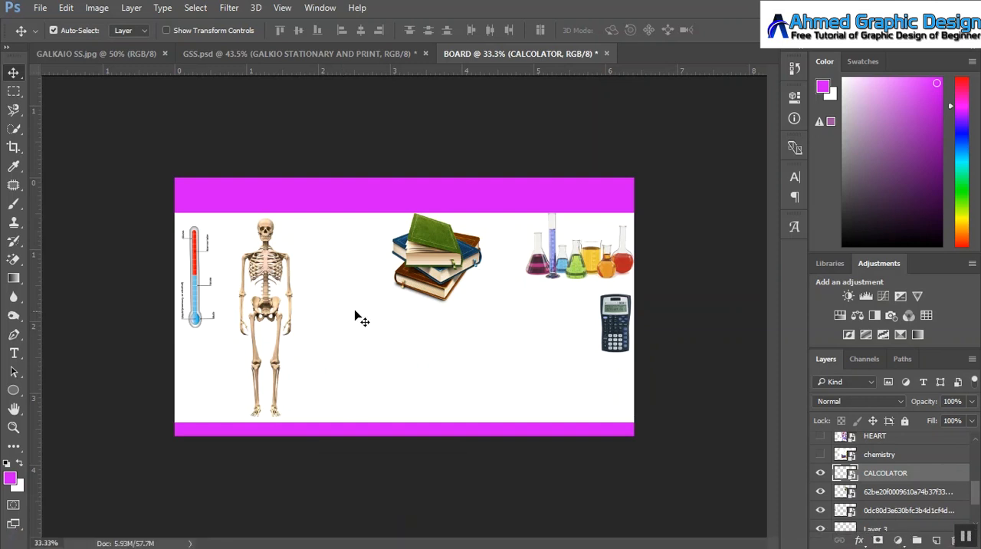
Step: Show the chemistry layer, scale it to about 39.4%, and place it immediately left of the calculator
{"action": "left_click", "coordinate": [820, 455]}
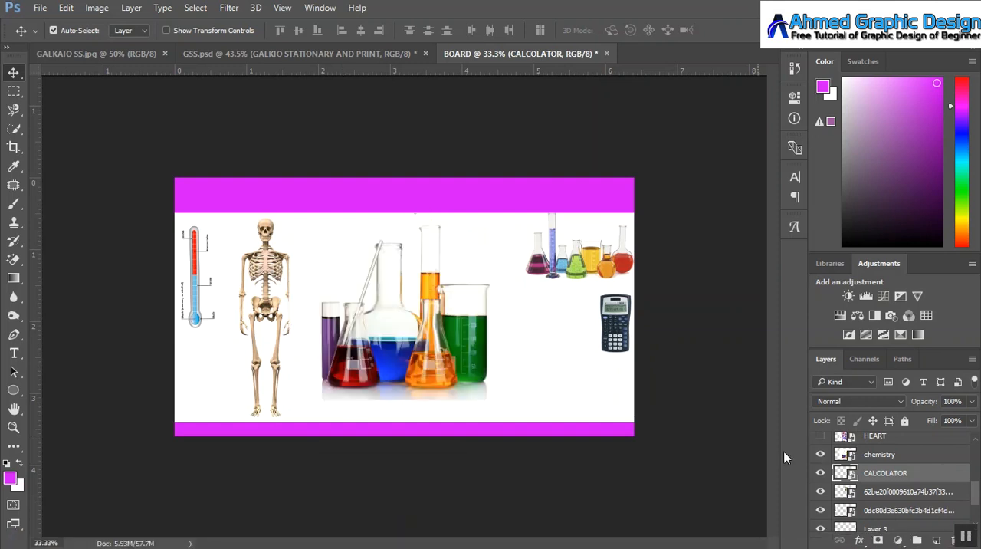
{"action": "key", "text": "ctrl+t"}
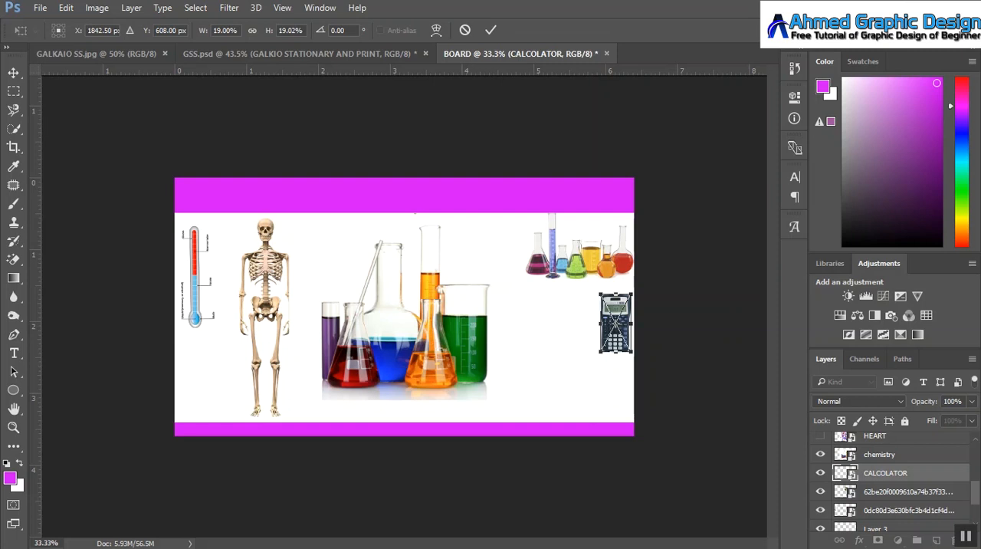
{"action": "left_click", "coordinate": [491, 29]}
{"action": "left_click", "coordinate": [435, 354]}
{"action": "key", "text": "ctrl+t"}
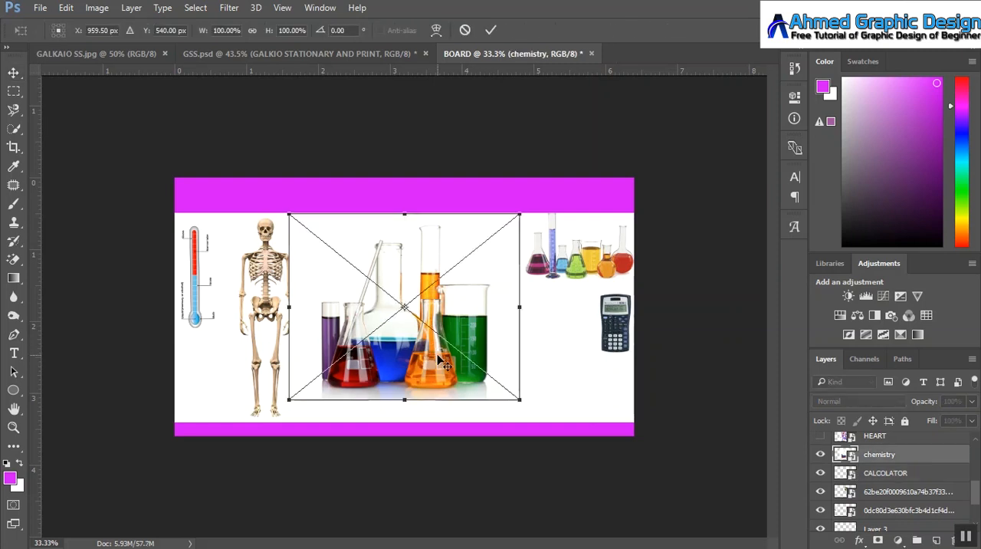
{"action": "left_click_drag", "start_coordinate": [290, 214], "coordinate": [361, 271]}
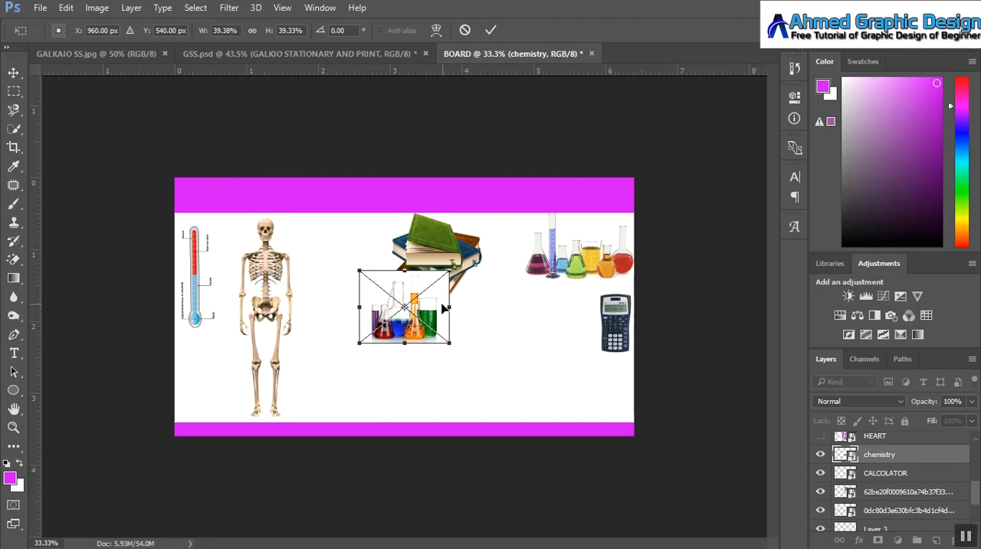
{"action": "left_click_drag", "start_coordinate": [442, 308], "coordinate": [582, 319]}
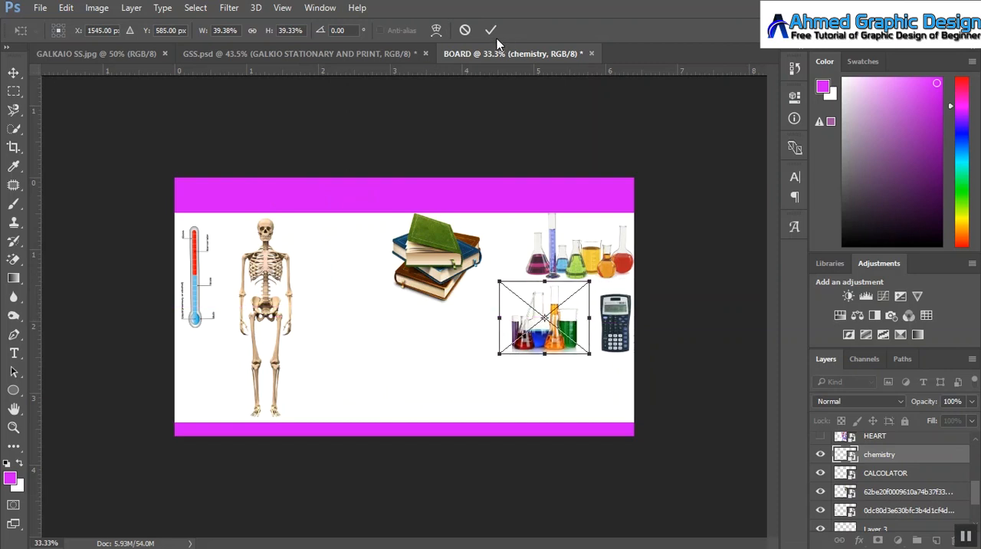
{"action": "left_click", "coordinate": [491, 30]}
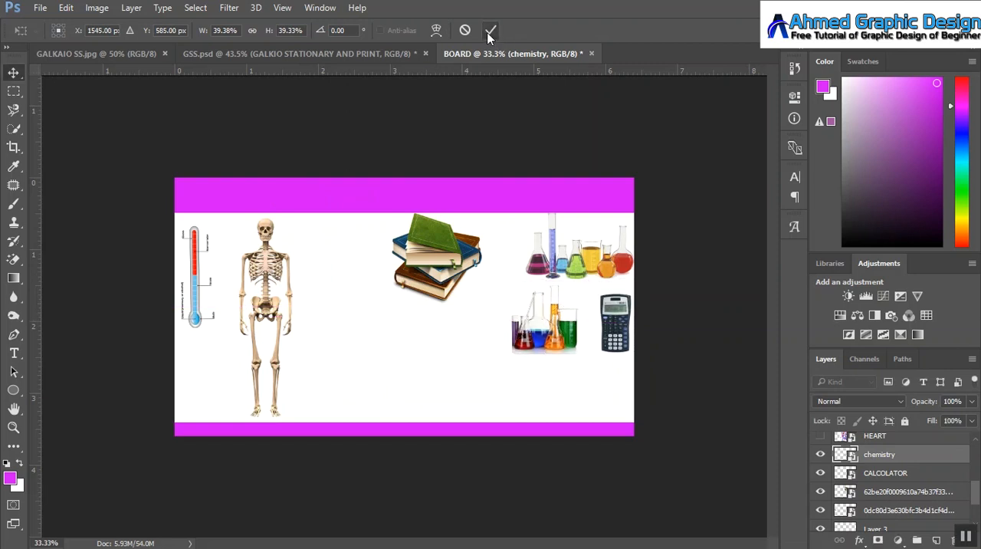
Step: Show the HEART layer, scale it to about 15.9% wide by 21.1% high, and place it beneath the thermometer
{"action": "left_click", "coordinate": [822, 436]}
{"action": "key", "text": "ctrl+t"}
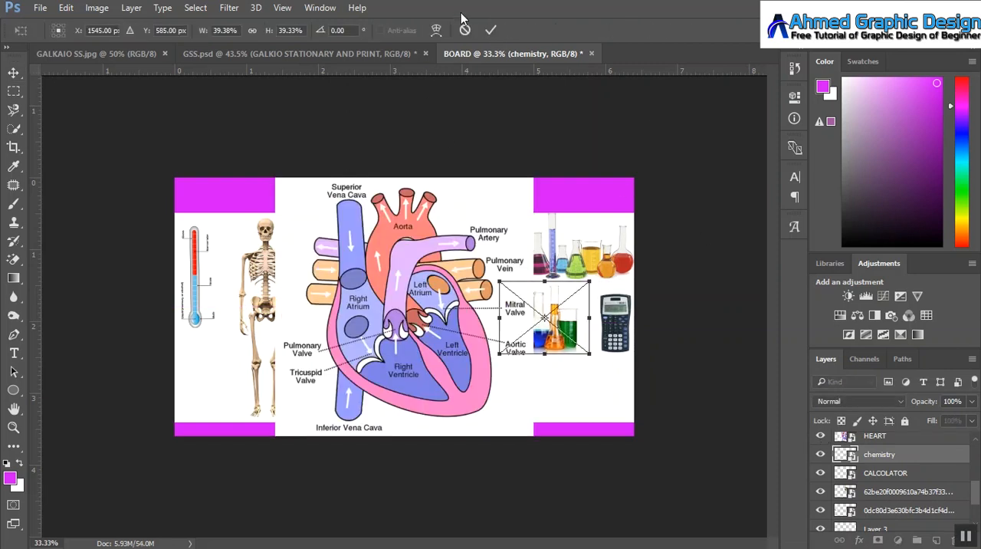
{"action": "left_click", "coordinate": [464, 30]}
{"action": "left_click", "coordinate": [875, 436]}
{"action": "key", "text": "ctrl+t"}
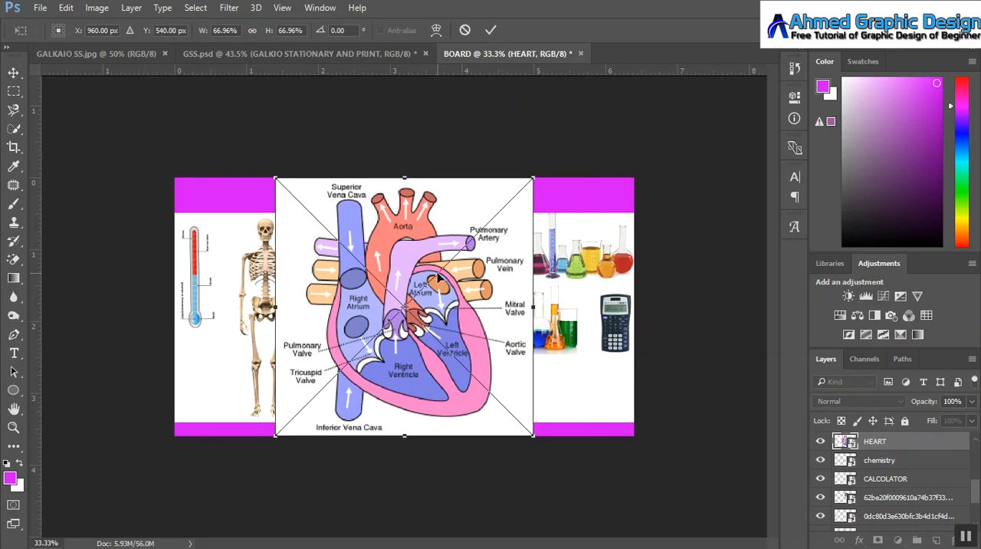
{"action": "left_click_drag", "start_coordinate": [275, 175], "coordinate": [357, 260]}
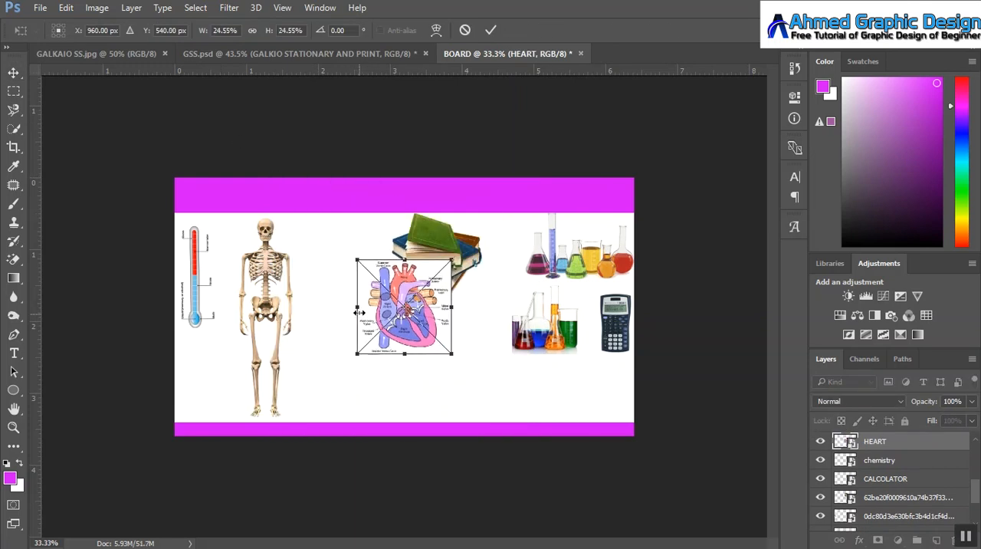
{"action": "left_click_drag", "start_coordinate": [362, 308], "coordinate": [207, 335]}
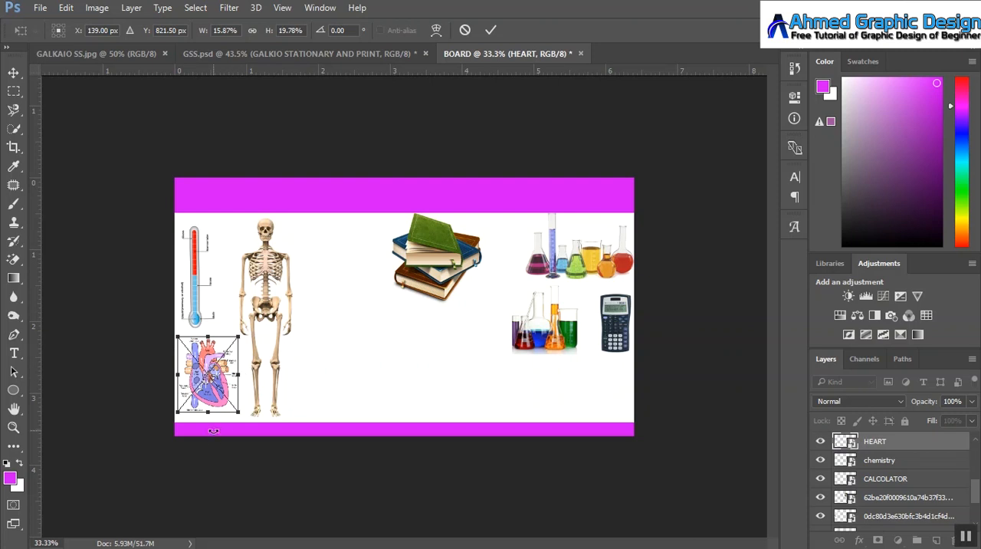
{"action": "left_click_drag", "start_coordinate": [209, 412], "coordinate": [209, 417]}
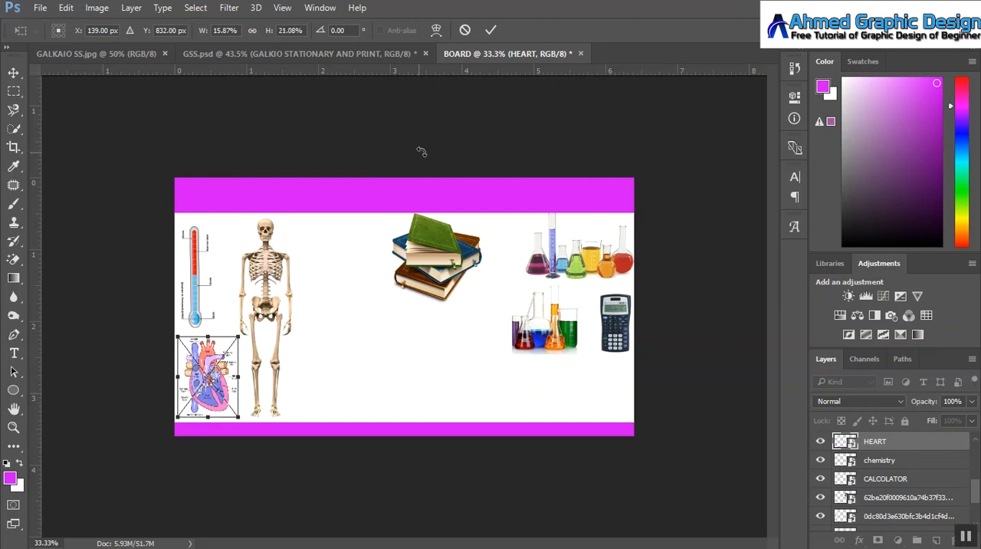
{"action": "left_click", "coordinate": [491, 32]}
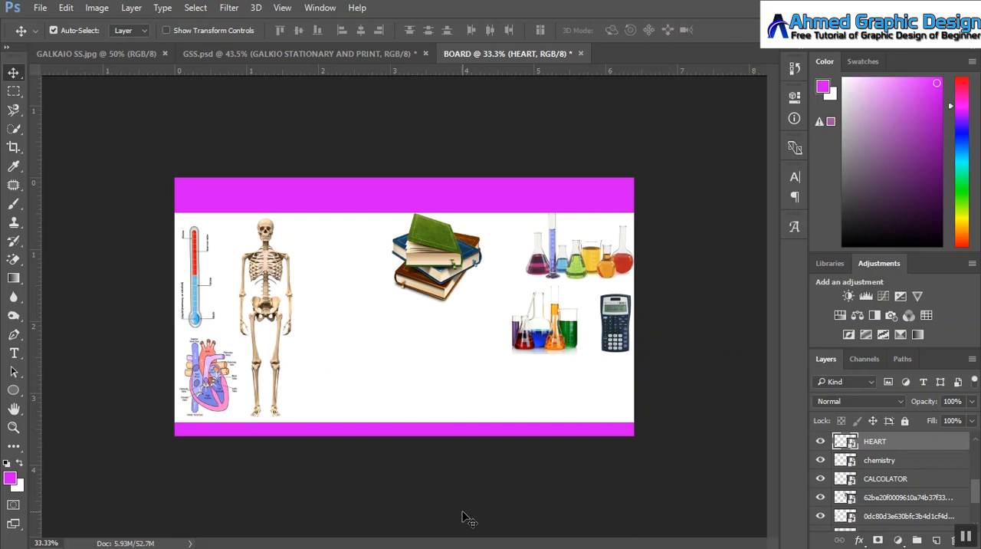
Step: Show the lisbon_sm globe layer, rasterize it, and erase its white background areas with the Magic Eraser
{"action": "left_click_drag", "start_coordinate": [978, 489], "coordinate": [979, 475]}
{"action": "left_click", "coordinate": [820, 491]}
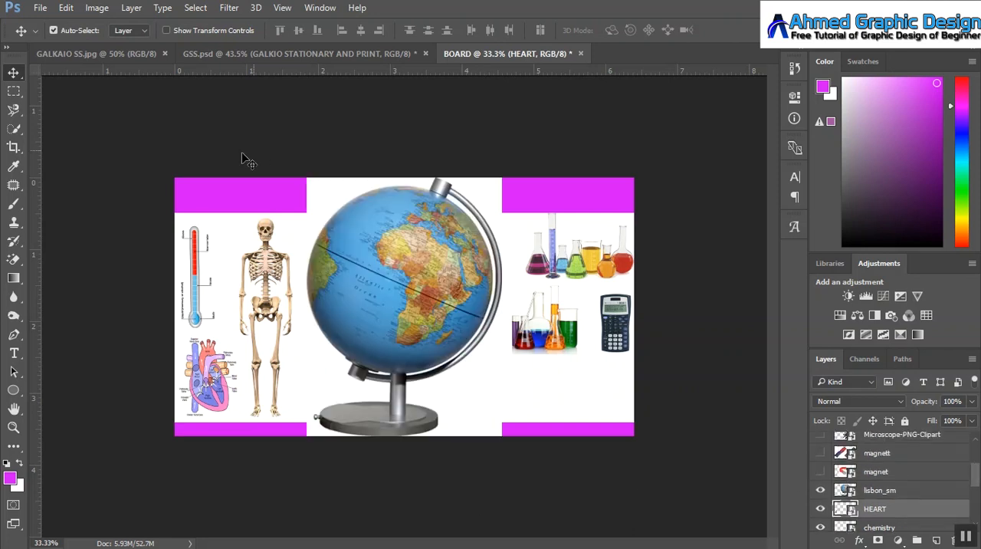
{"action": "left_click", "coordinate": [13, 259]}
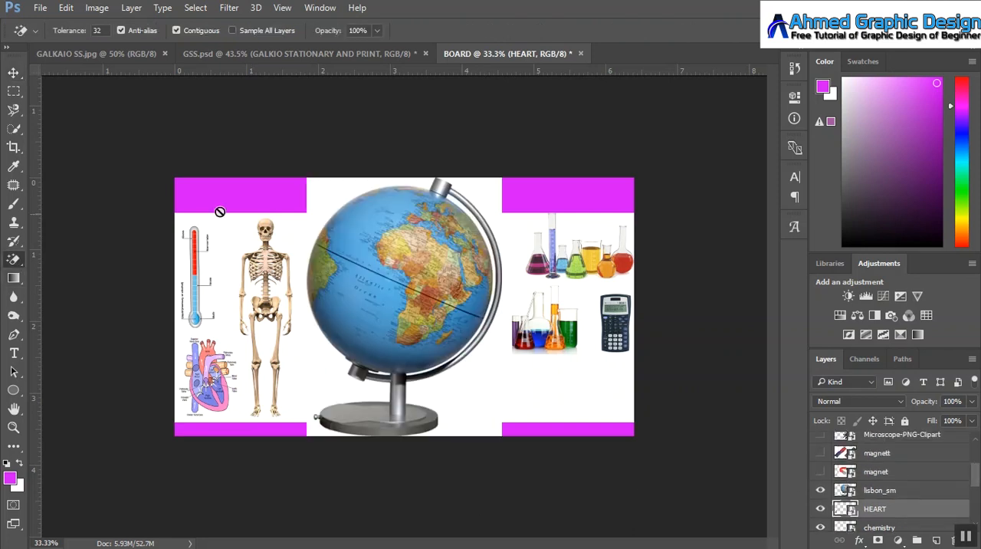
{"action": "left_click", "coordinate": [325, 190]}
{"action": "left_click", "coordinate": [479, 231]}
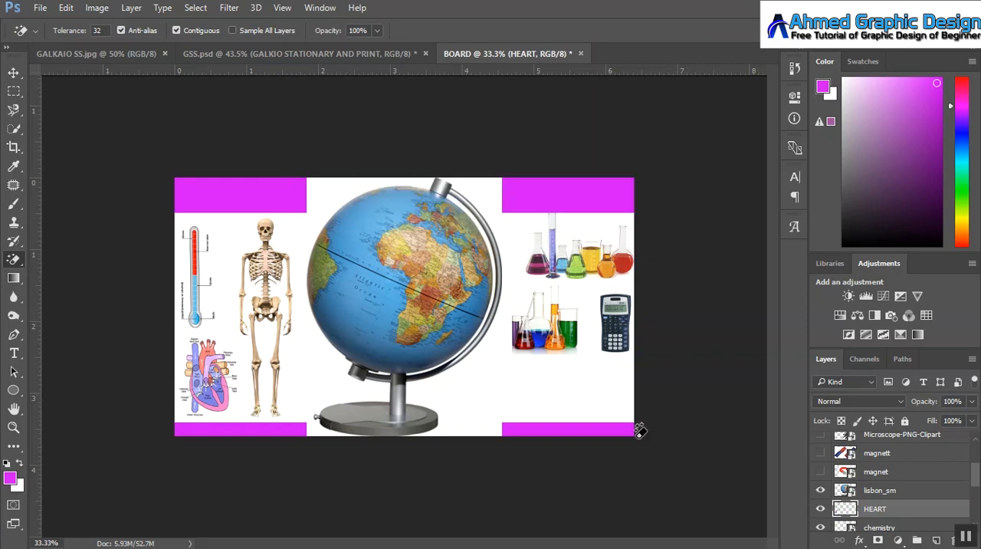
{"action": "left_click", "coordinate": [879, 491]}
{"action": "left_click", "coordinate": [464, 406]}
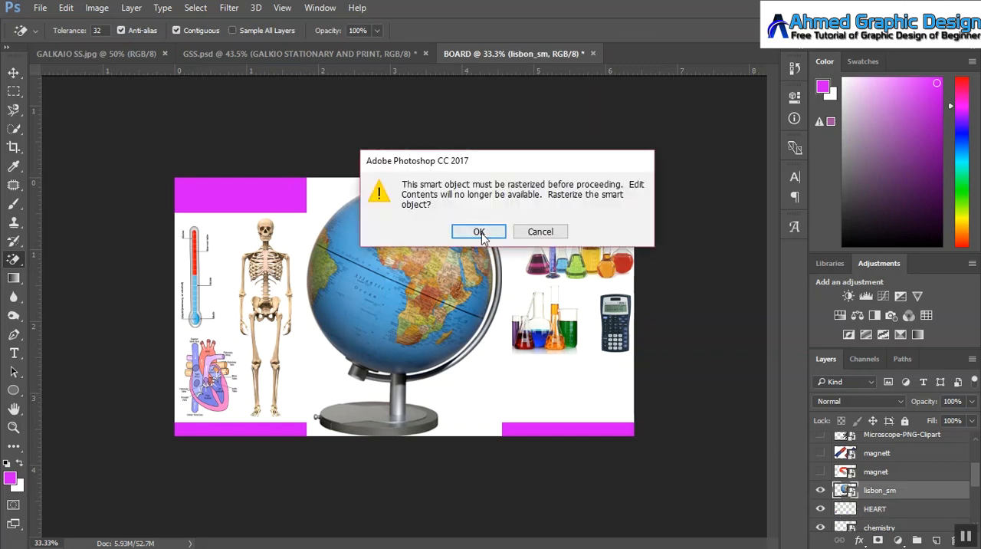
{"action": "left_click", "coordinate": [478, 232]}
{"action": "left_click", "coordinate": [474, 408]}
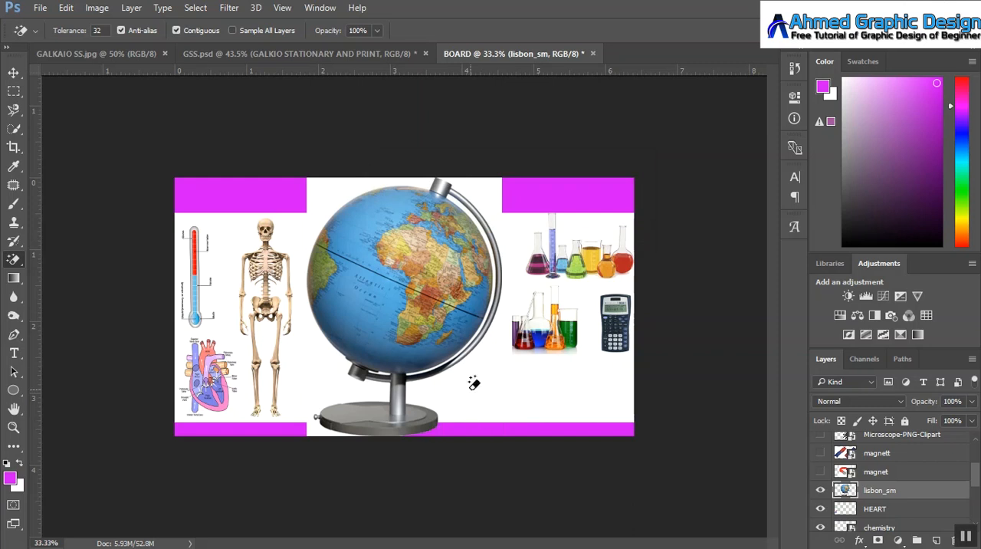
{"action": "left_click", "coordinate": [333, 199]}
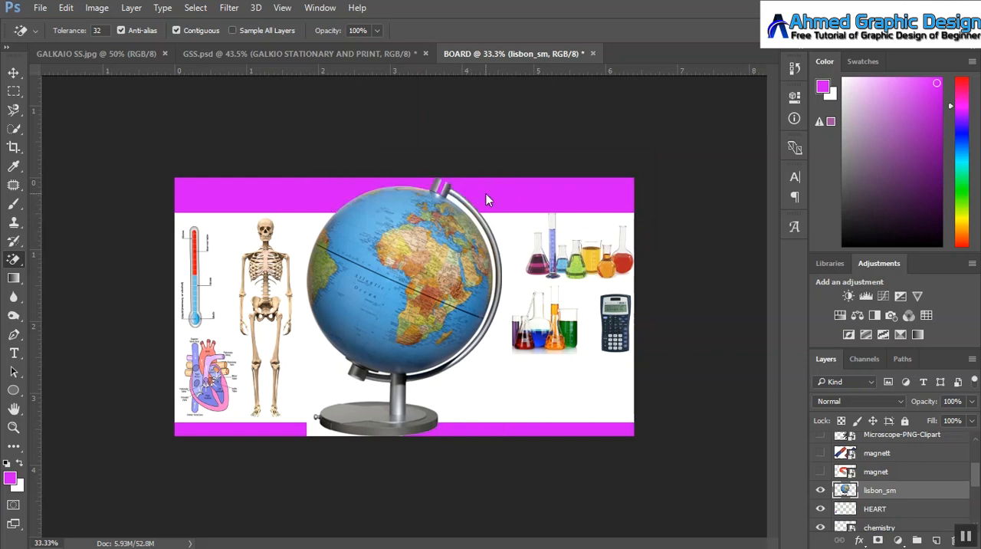
{"action": "left_click", "coordinate": [313, 417]}
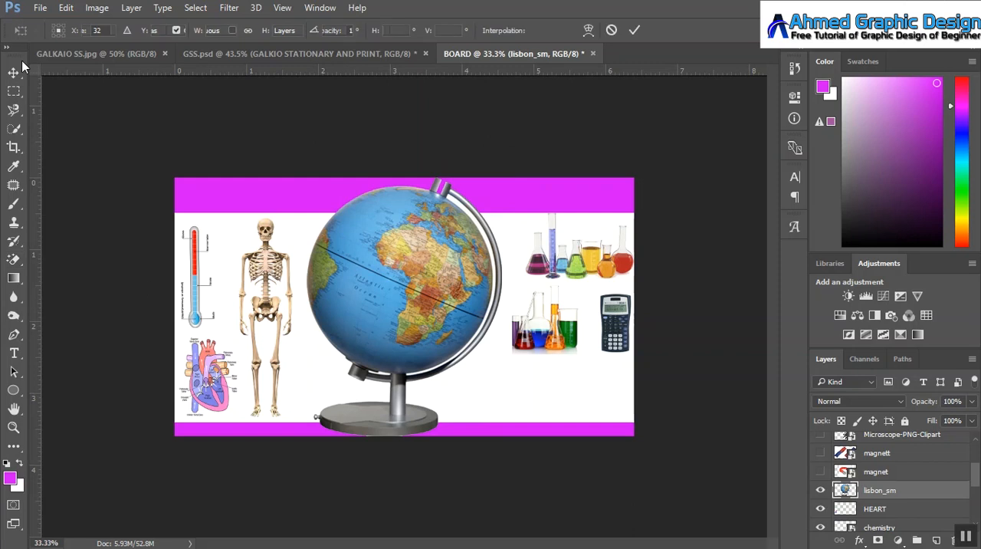
Step: Scale the globe to about 31.9% and place it between the skeleton and the books, overlapping the books' lower corner
{"action": "key", "text": "ctrl+t"}
{"action": "left_click_drag", "start_coordinate": [317, 172], "coordinate": [372, 266]}
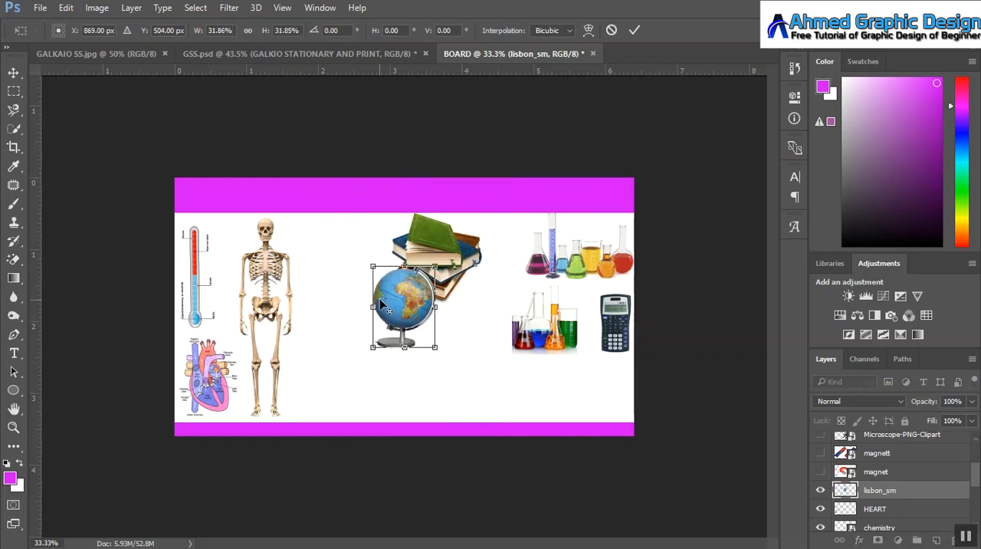
{"action": "left_click_drag", "start_coordinate": [398, 302], "coordinate": [375, 292]}
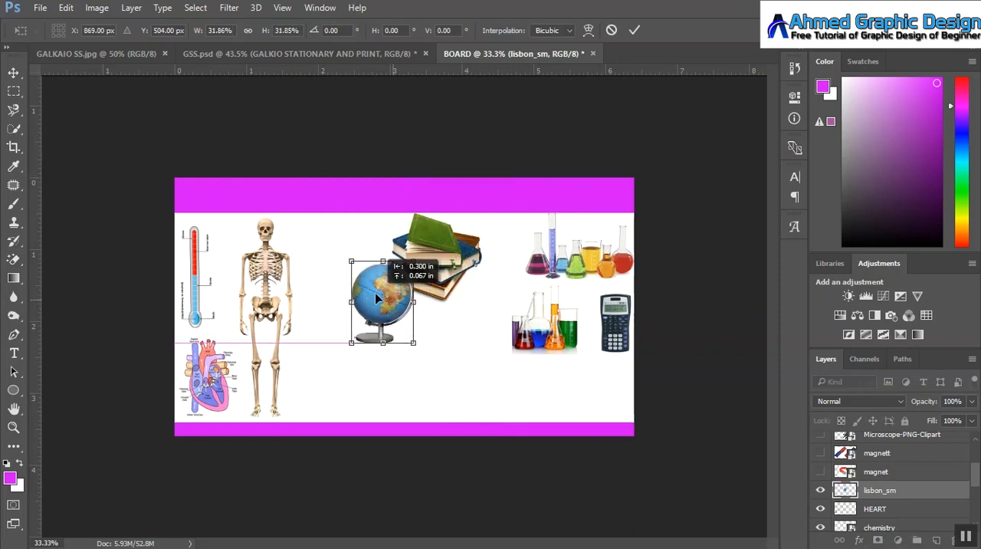
{"action": "left_click", "coordinate": [634, 30]}
Step: Show the magnet layer, rasterize it, and erase its white background areas, including inside the horseshoe, with the Magic Eraser
{"action": "left_click", "coordinate": [818, 472]}
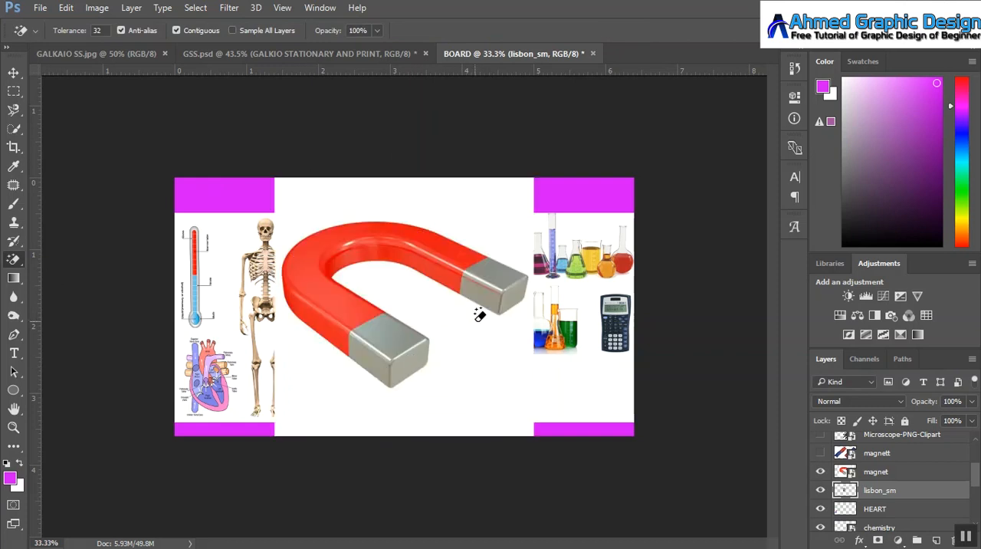
{"action": "left_click", "coordinate": [901, 472]}
{"action": "left_click", "coordinate": [412, 305]}
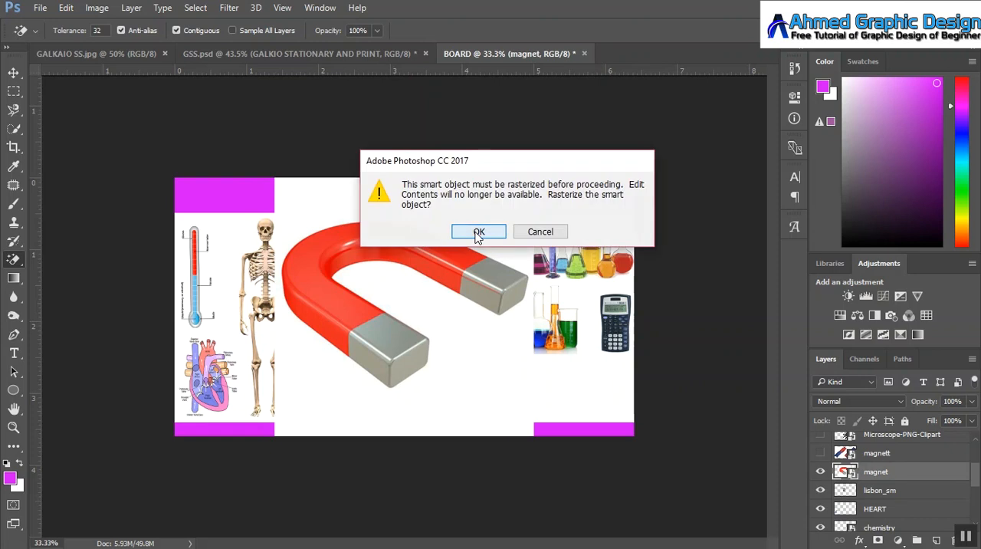
{"action": "left_click", "coordinate": [477, 233]}
{"action": "left_click", "coordinate": [410, 301]}
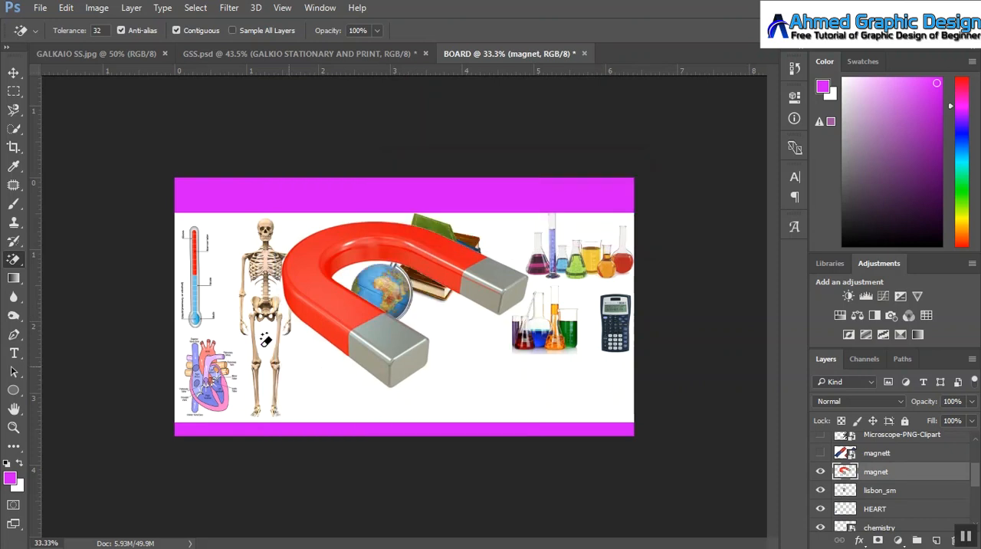
Step: Scale the horseshoe magnet to about 22.2% and place it just below the books' lower-right corner
{"action": "left_click", "coordinate": [17, 71]}
{"action": "key", "text": "ctrl+t"}
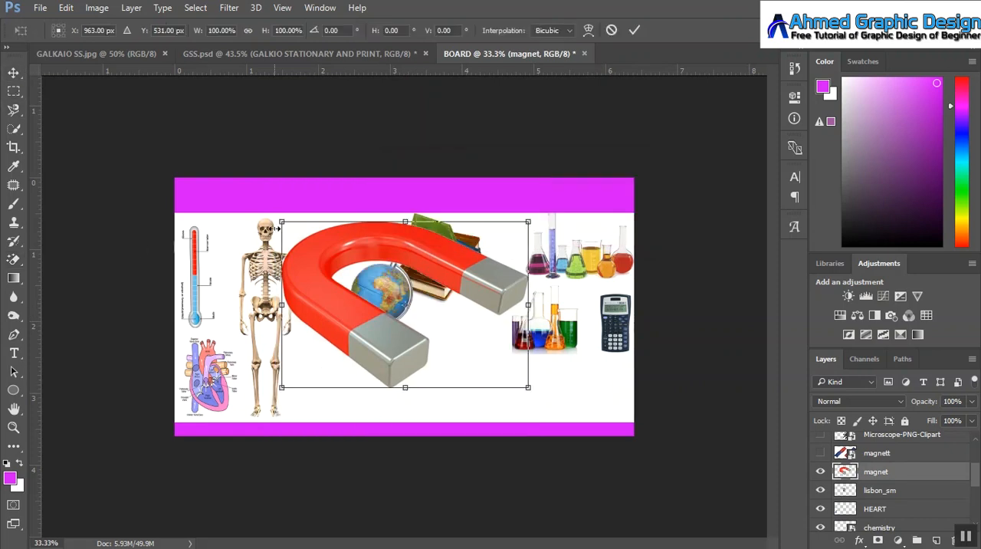
{"action": "mouse_move", "coordinate": [281, 223]}
{"action": "left_mouse_down"}
{"action": "mouse_move", "coordinate": [366, 265]}
{"action": "mouse_move", "coordinate": [420, 315]}
{"action": "mouse_move", "coordinate": [475, 326]}
{"action": "mouse_move", "coordinate": [487, 305]}
{"action": "left_mouse_up"}
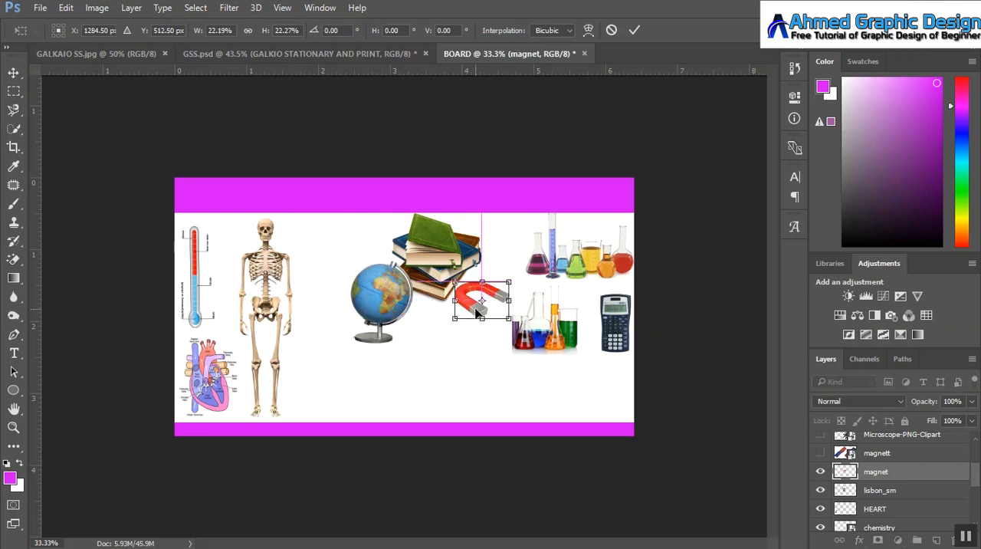
{"action": "left_click", "coordinate": [635, 30]}
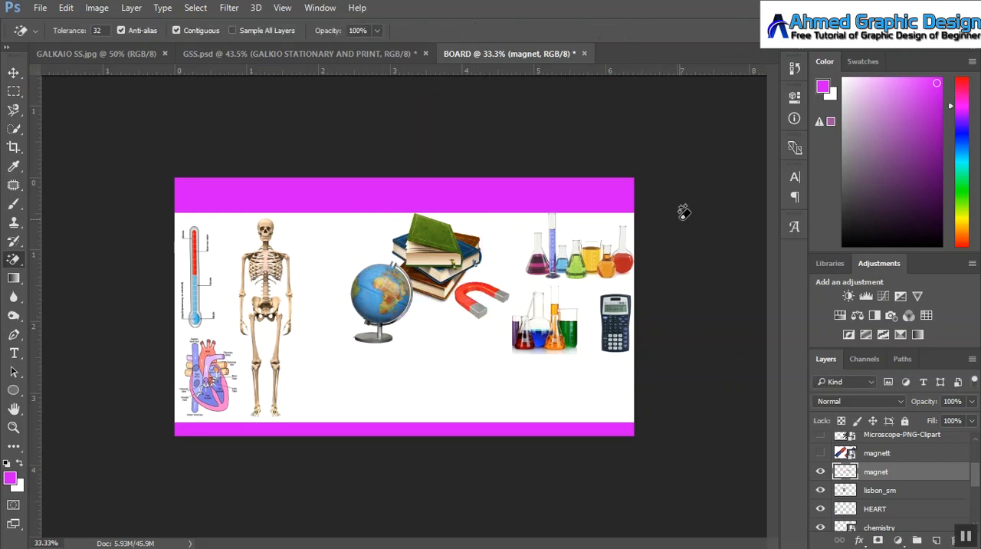
Step: Show the magnett bar magnets layer, rasterize it, and erase the white areas around and between the magnets
{"action": "left_click", "coordinate": [821, 453]}
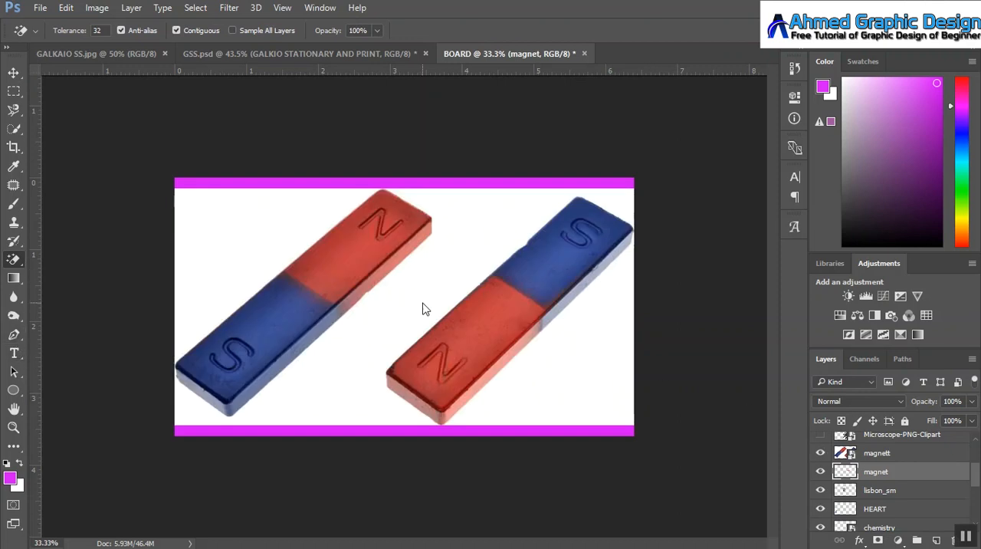
{"action": "left_click", "coordinate": [871, 453]}
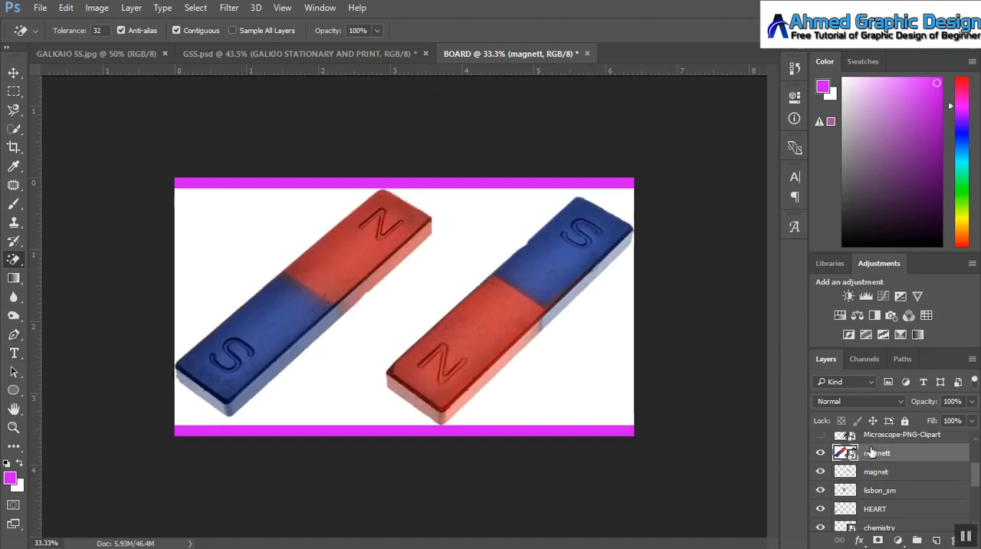
{"action": "left_click", "coordinate": [427, 296]}
{"action": "left_click", "coordinate": [473, 291]}
{"action": "left_click", "coordinate": [471, 262]}
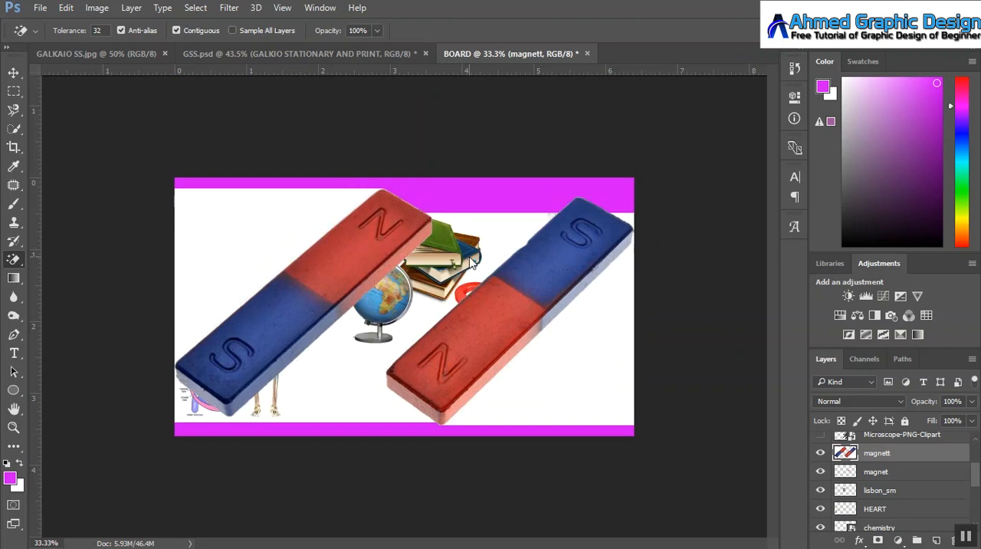
{"action": "left_click", "coordinate": [238, 261]}
{"action": "left_click", "coordinate": [596, 389]}
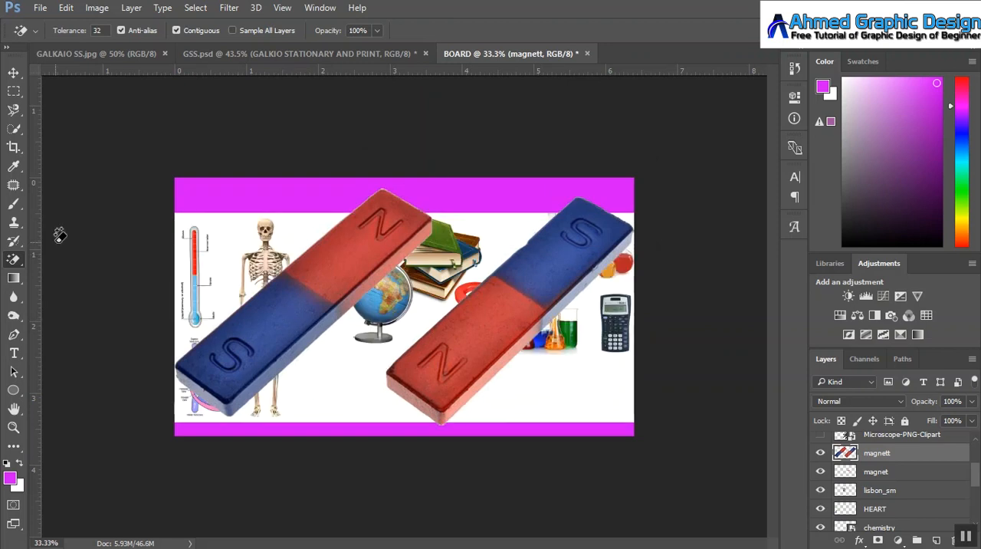
Step: Scale down the bar magnets and place them between the skeleton and the books, above the globe
{"action": "key", "text": "ctrl+t"}
{"action": "left_click_drag", "start_coordinate": [177, 188], "coordinate": [357, 258]}
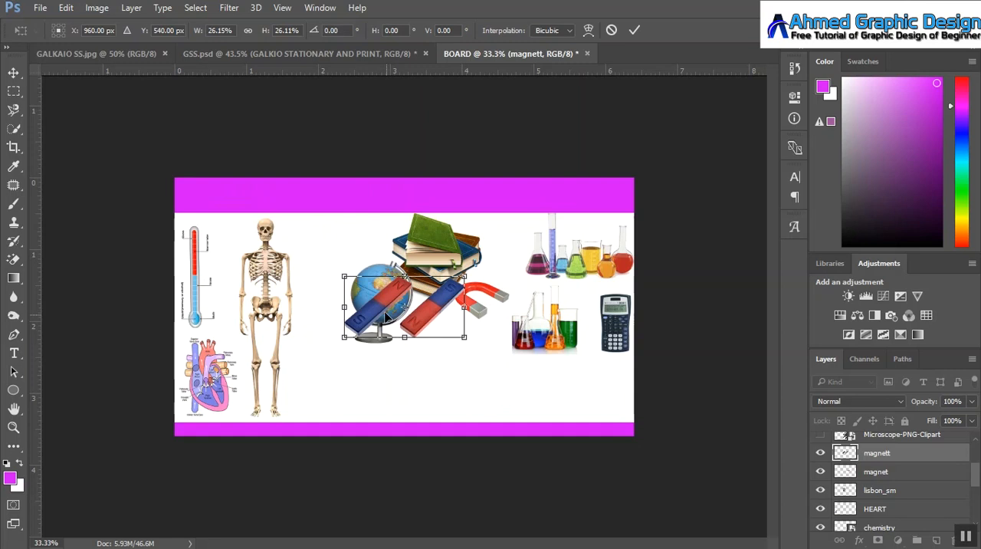
{"action": "left_click_drag", "start_coordinate": [387, 315], "coordinate": [341, 258]}
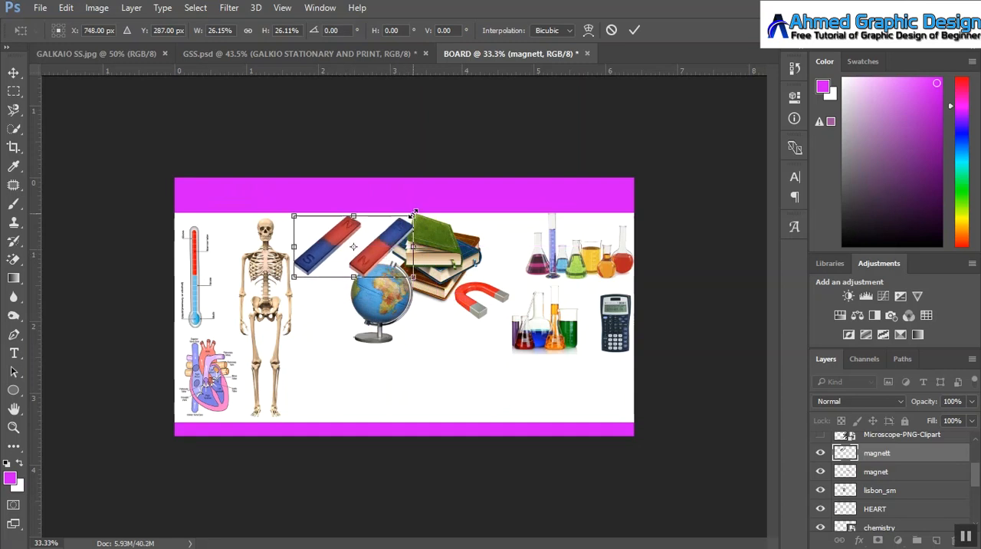
{"action": "left_click_drag", "start_coordinate": [414, 213], "coordinate": [402, 200]}
{"action": "left_click", "coordinate": [635, 30]}
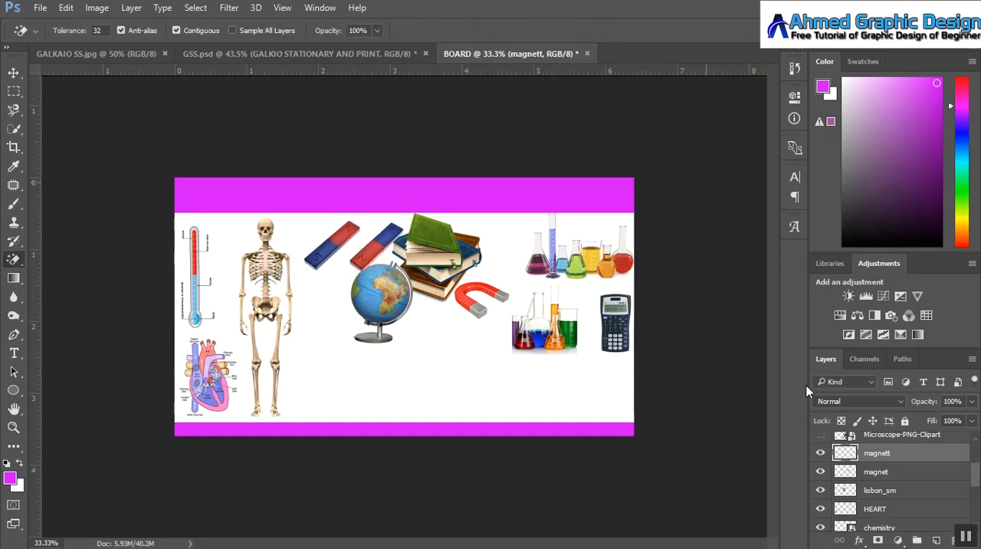
Step: Show the Microscope-PNG-Clipart layer
{"action": "scroll", "coordinate": [974, 481], "scroll_direction": "up", "scroll_amount": 2}
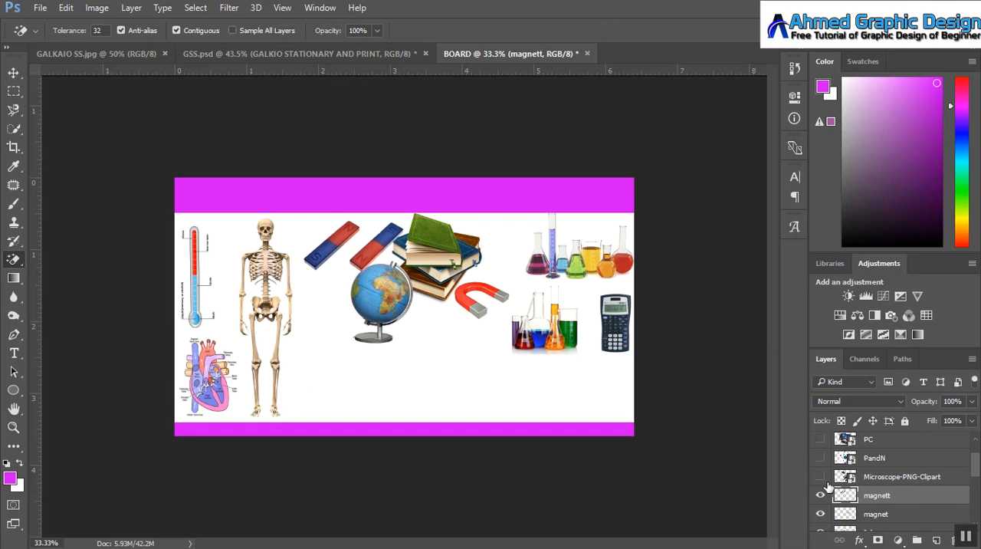
{"action": "left_click", "coordinate": [820, 477]}
{"action": "key", "text": "ctrl+t"}
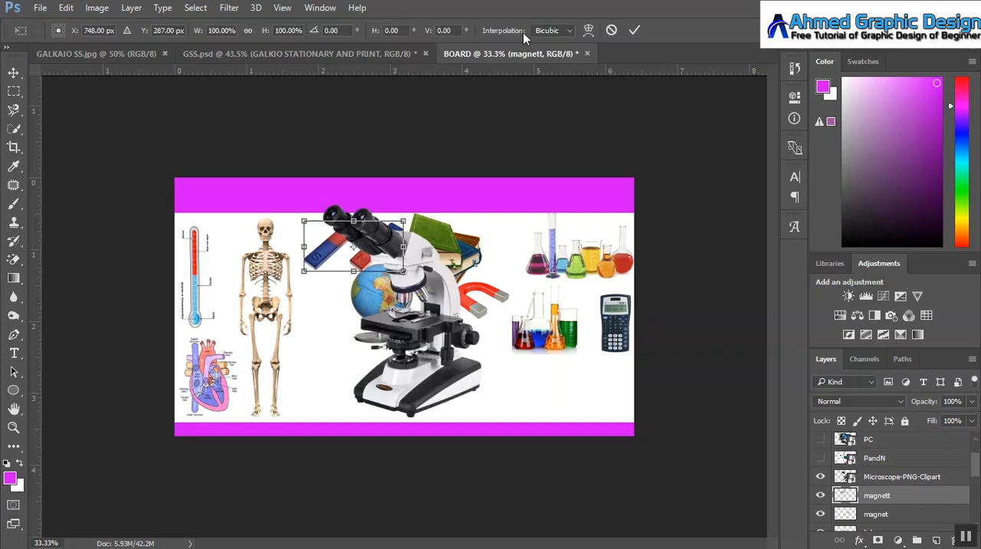
{"action": "left_click", "coordinate": [610, 33]}
{"action": "key", "text": "ctrl+t"}
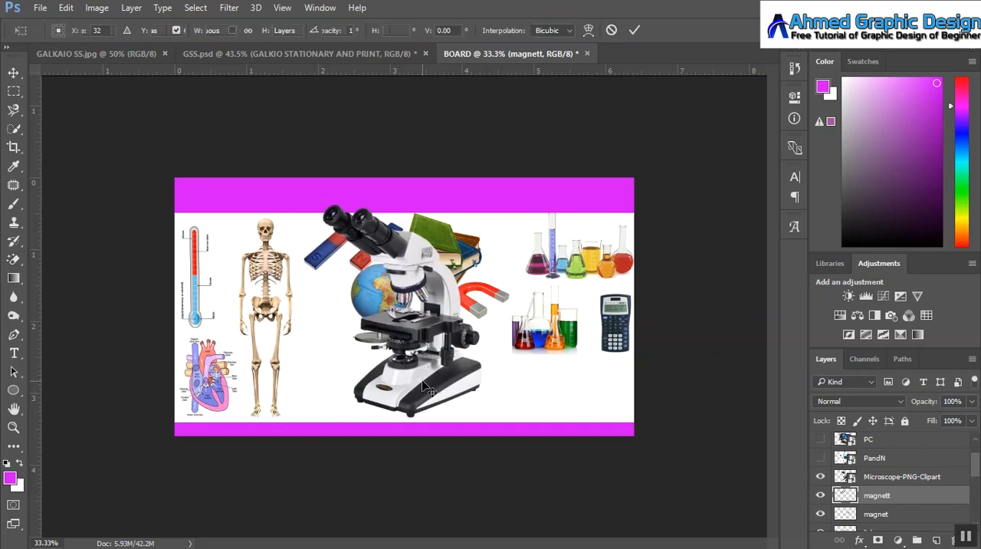
{"action": "left_click", "coordinate": [611, 30]}
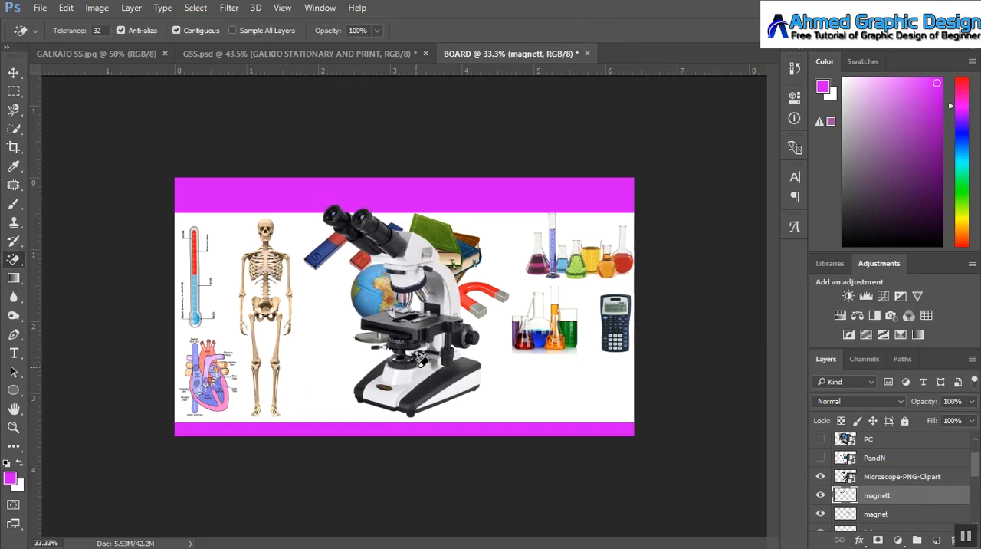
Step: Scale the microscope to about 8.2% and place it between the skeleton and the globe, beneath the bar magnets
{"action": "left_click", "coordinate": [884, 477]}
{"action": "key", "text": "ctrl+t"}
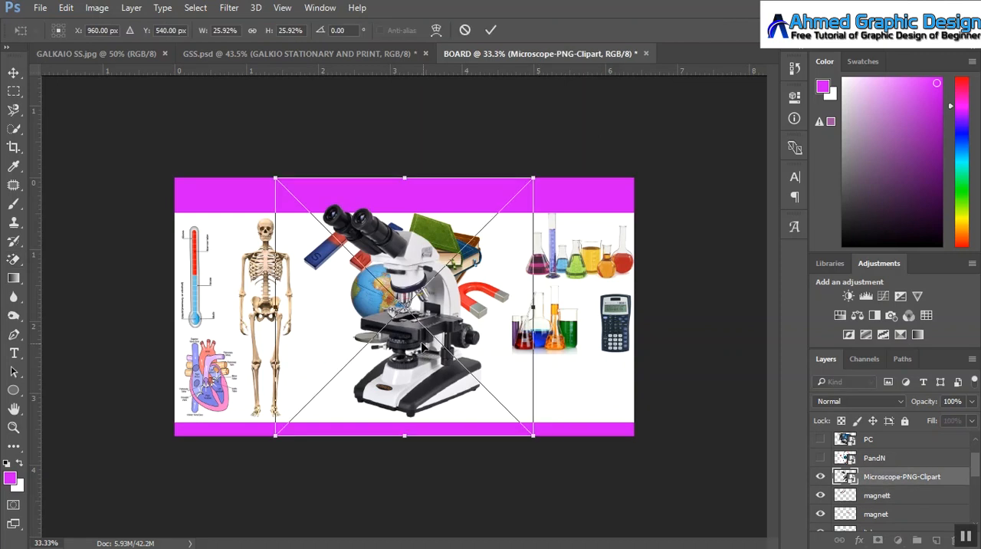
{"action": "left_click_drag", "start_coordinate": [275, 180], "coordinate": [368, 258]}
{"action": "left_click_drag", "start_coordinate": [404, 307], "coordinate": [314, 301]}
{"action": "left_click_drag", "start_coordinate": [438, 326], "coordinate": [367, 321]}
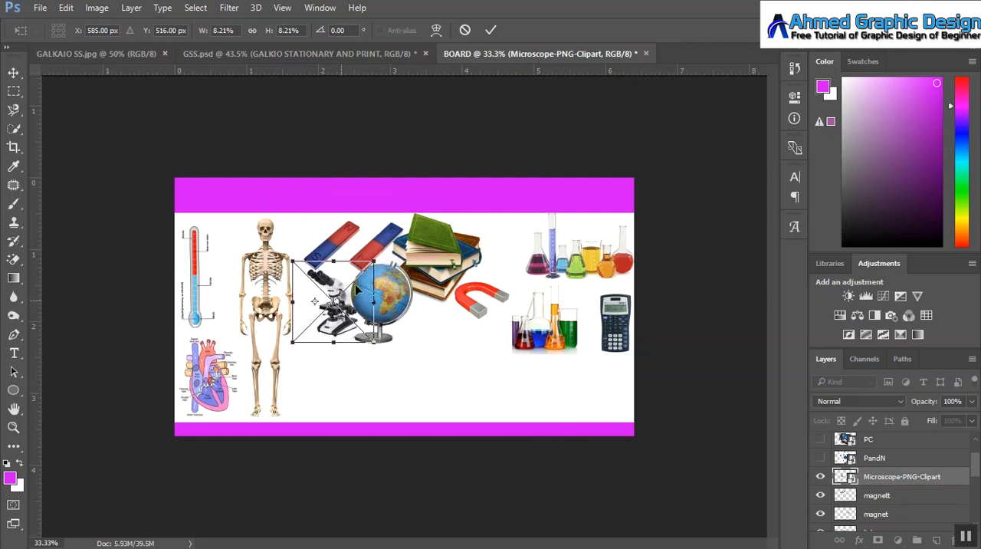
{"action": "left_click", "coordinate": [491, 30]}
Step: Show the PandN atom layer, rasterize it, and erase the white background surrounding the atom with the Magic Eraser
{"action": "left_click_drag", "start_coordinate": [975, 469], "coordinate": [977, 463]}
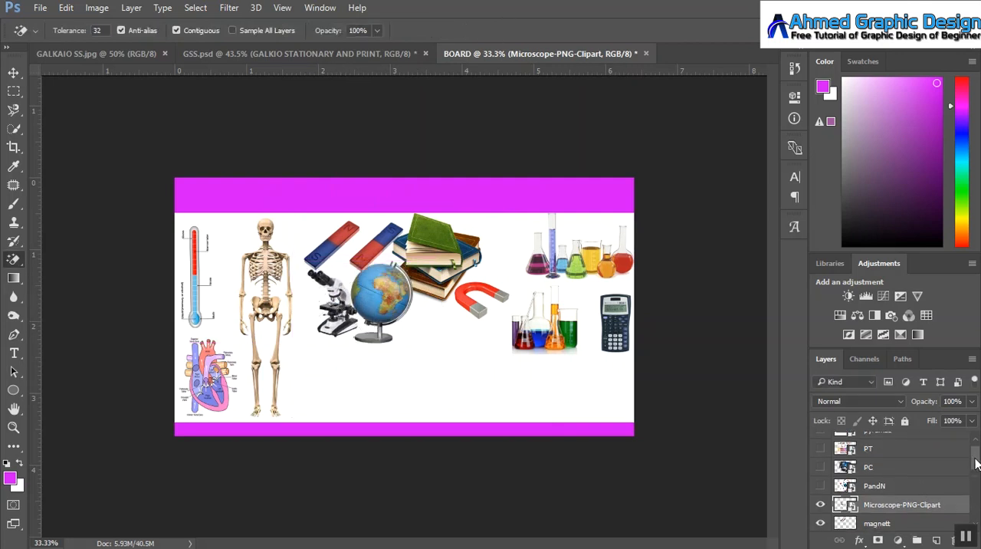
{"action": "left_click", "coordinate": [821, 487]}
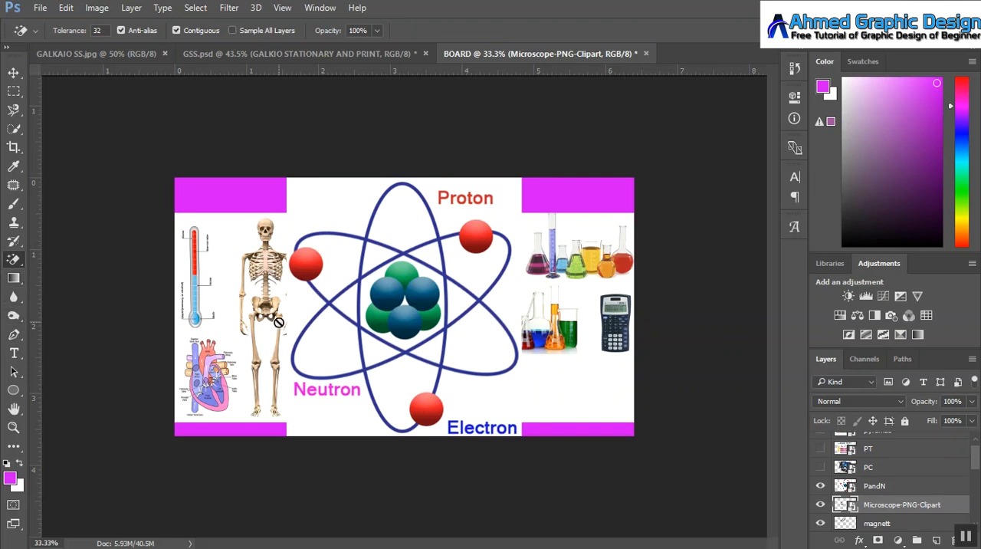
{"action": "left_click", "coordinate": [333, 207]}
{"action": "left_click", "coordinate": [470, 233]}
{"action": "left_click", "coordinate": [874, 486]}
{"action": "left_click", "coordinate": [483, 403]}
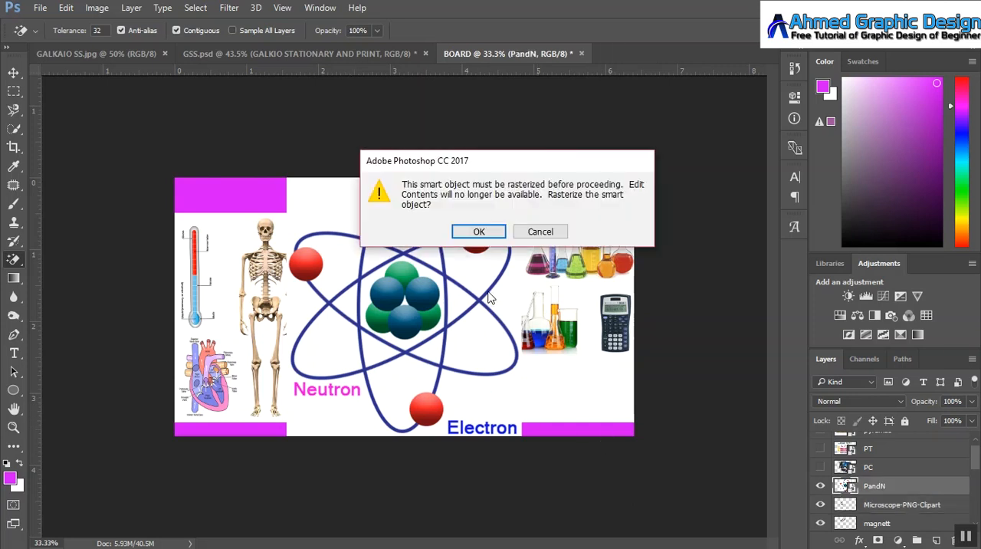
{"action": "left_click", "coordinate": [479, 231]}
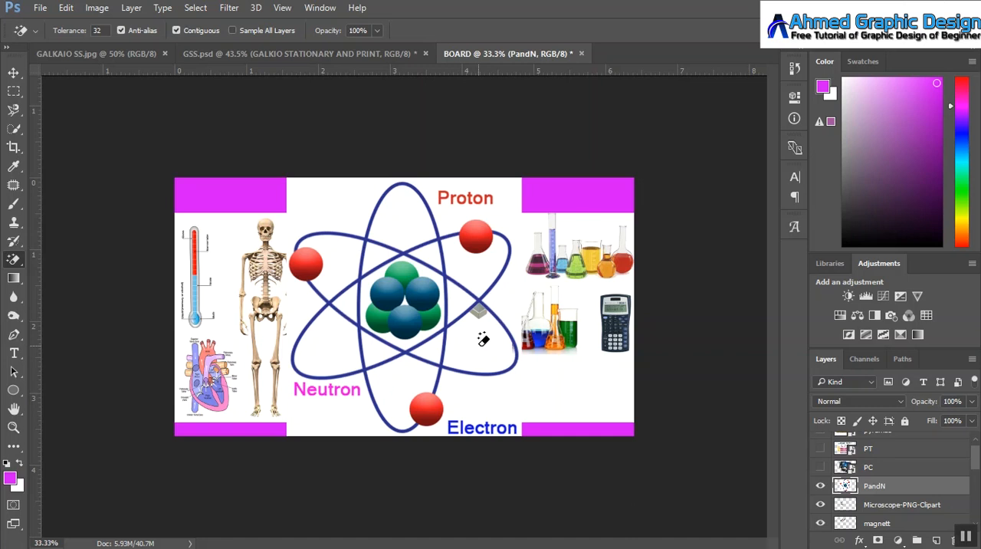
{"action": "left_click", "coordinate": [465, 407]}
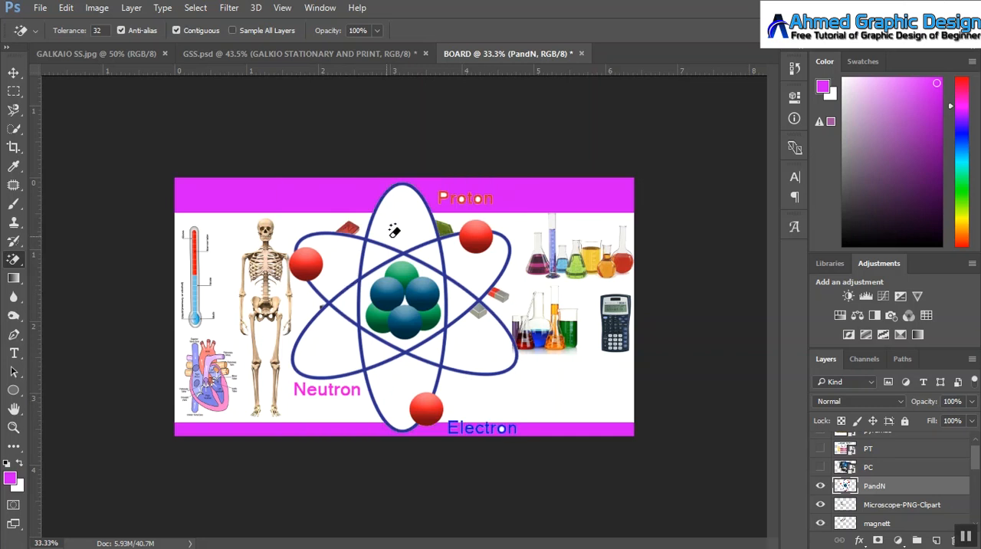
Step: Scale the atom diagram to about 17.7% and place it directly beneath the horseshoe magnet
{"action": "key", "text": "ctrl+t"}
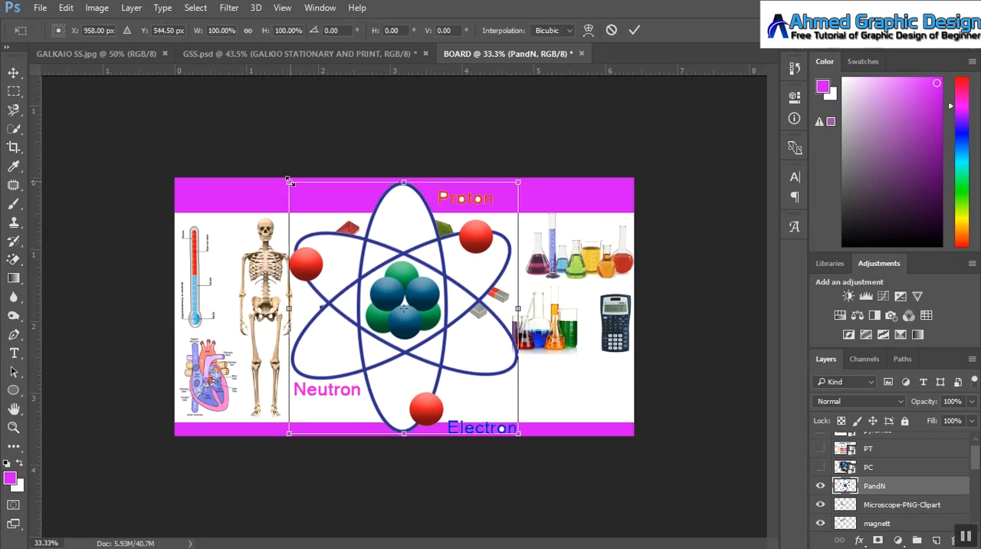
{"action": "left_click_drag", "start_coordinate": [289, 182], "coordinate": [363, 264]}
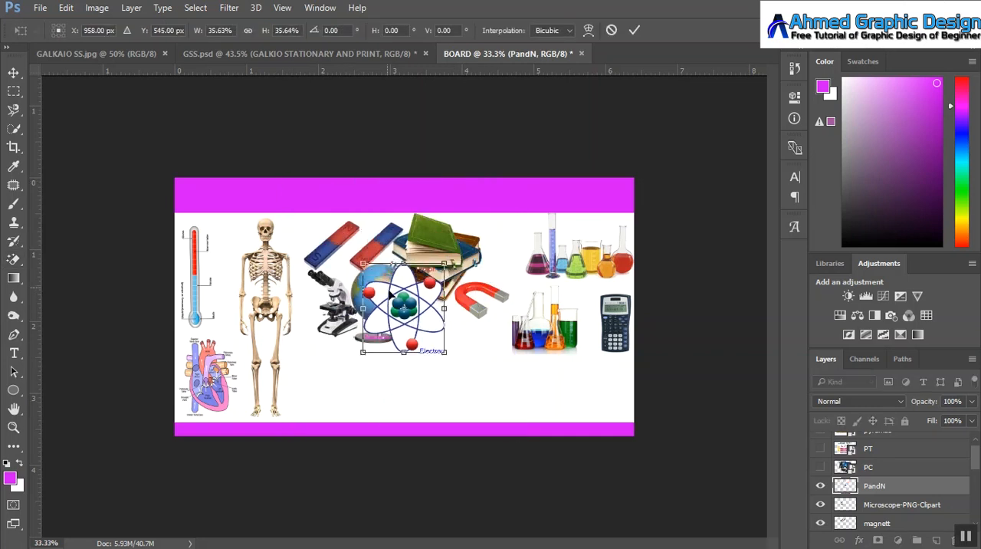
{"action": "left_click_drag", "start_coordinate": [394, 297], "coordinate": [447, 329]}
{"action": "left_click_drag", "start_coordinate": [494, 392], "coordinate": [488, 351]}
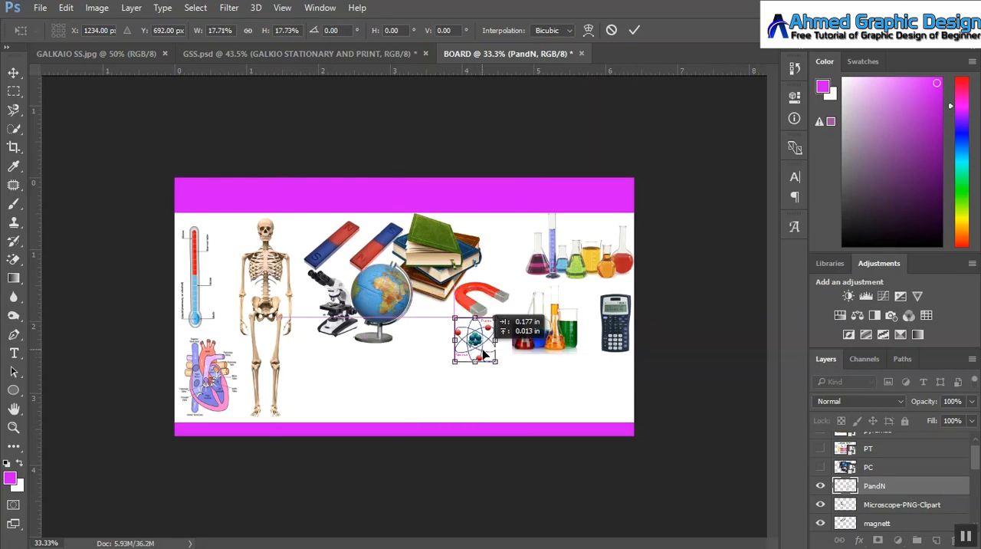
{"action": "left_click", "coordinate": [631, 30]}
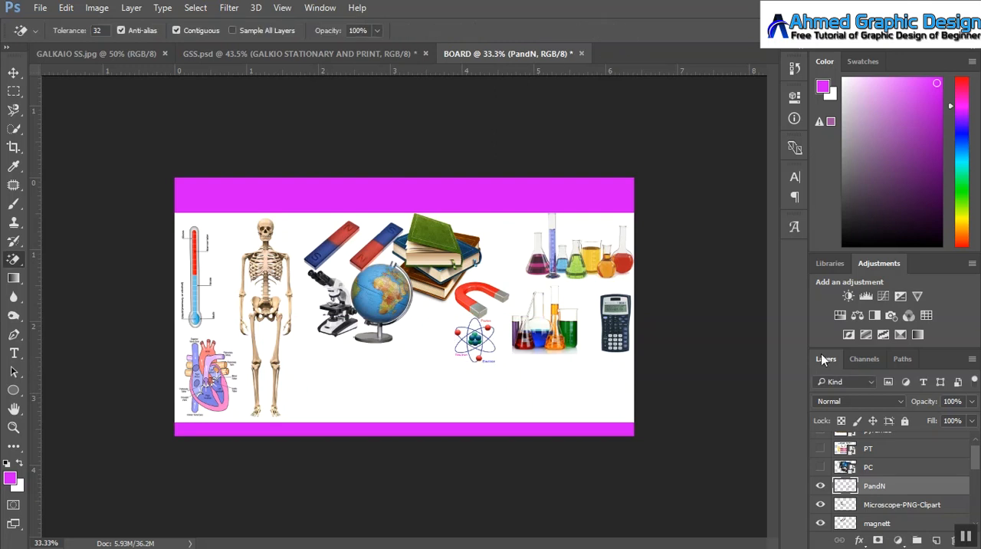
Step: Show the PC layer, scale the computer to about 7.2% wide by 6.8% high, and place it between the globe and the atom
{"action": "left_click", "coordinate": [821, 467]}
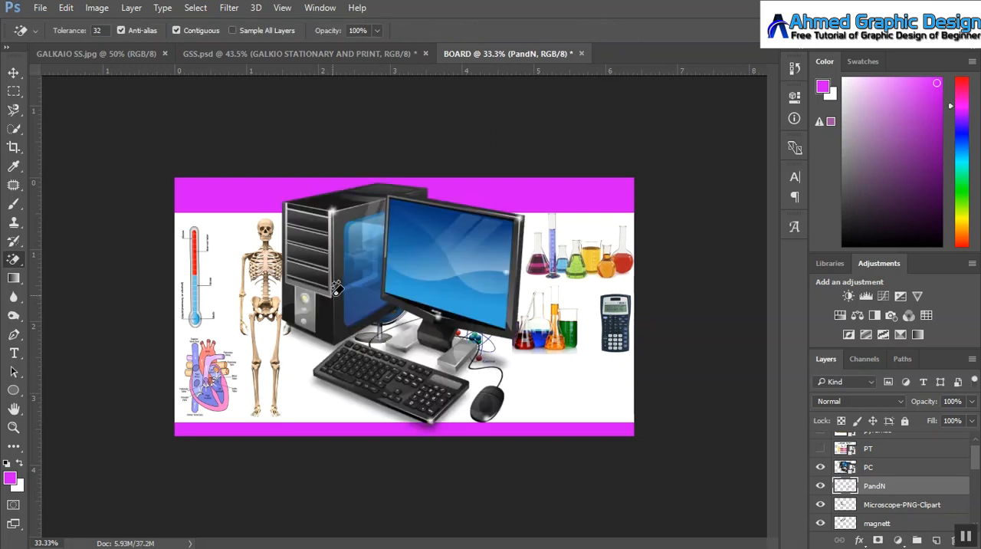
{"action": "key", "text": "ctrl+t"}
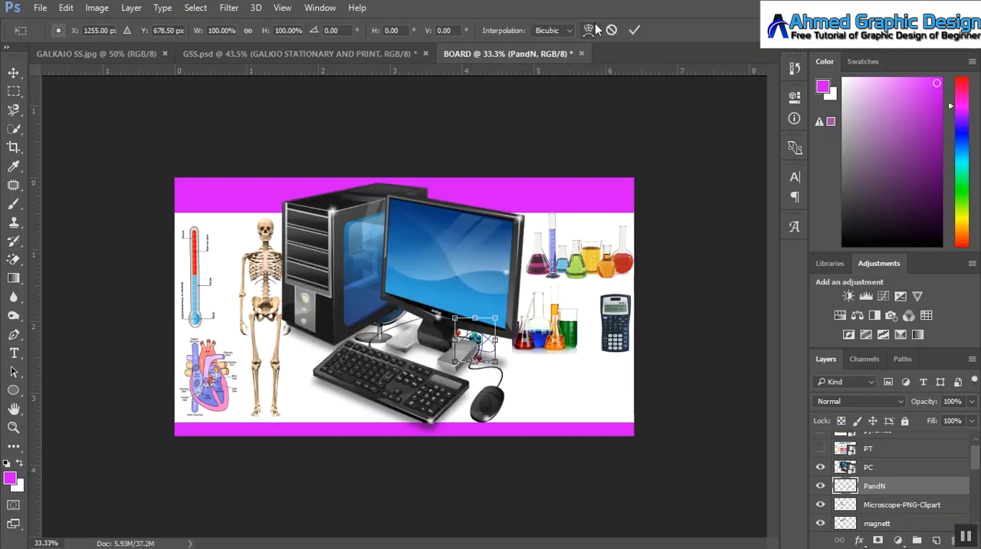
{"action": "left_click", "coordinate": [635, 30]}
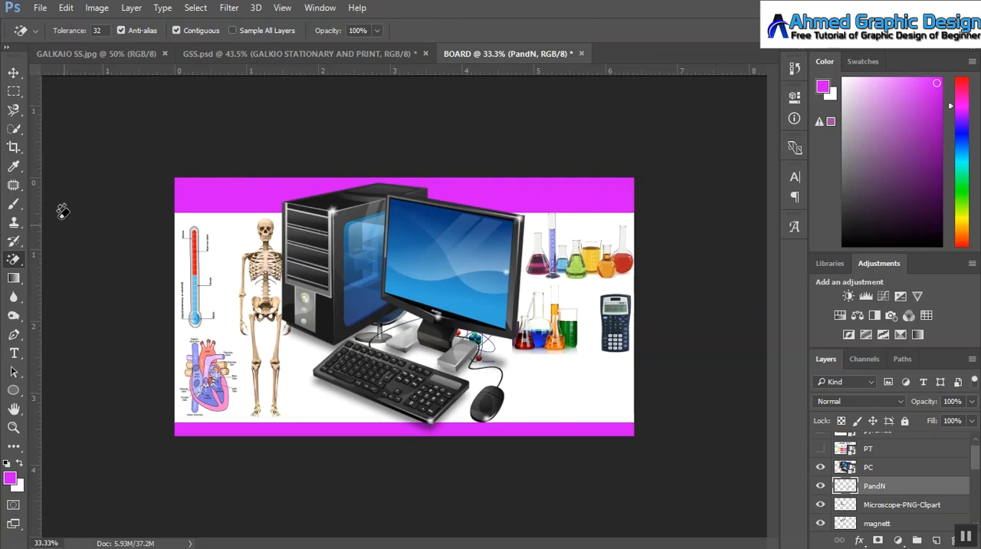
{"action": "left_click", "coordinate": [14, 72]}
{"action": "left_click", "coordinate": [450, 237]}
{"action": "key", "text": "ctrl+t"}
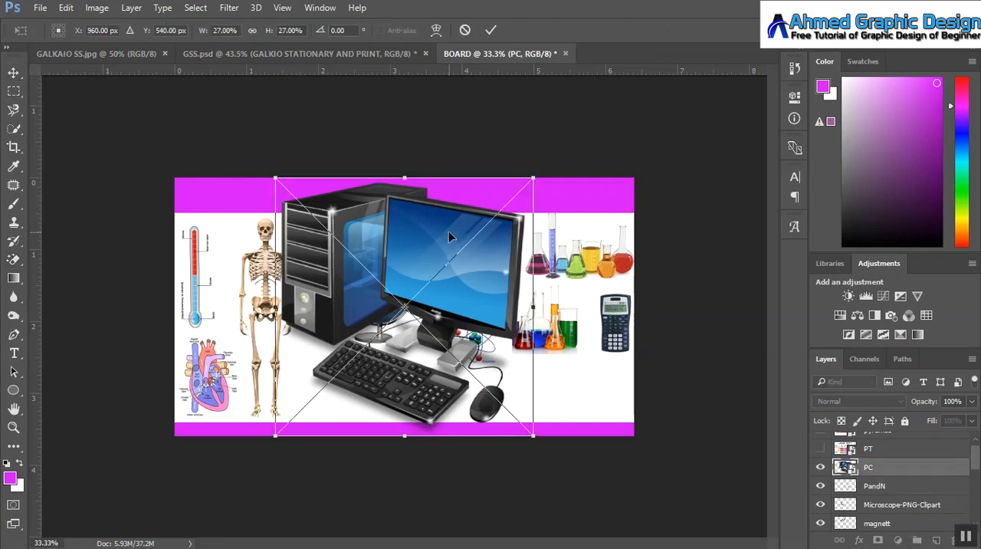
{"action": "left_click_drag", "start_coordinate": [274, 177], "coordinate": [345, 261]}
{"action": "left_click_drag", "start_coordinate": [534, 437], "coordinate": [485, 395]}
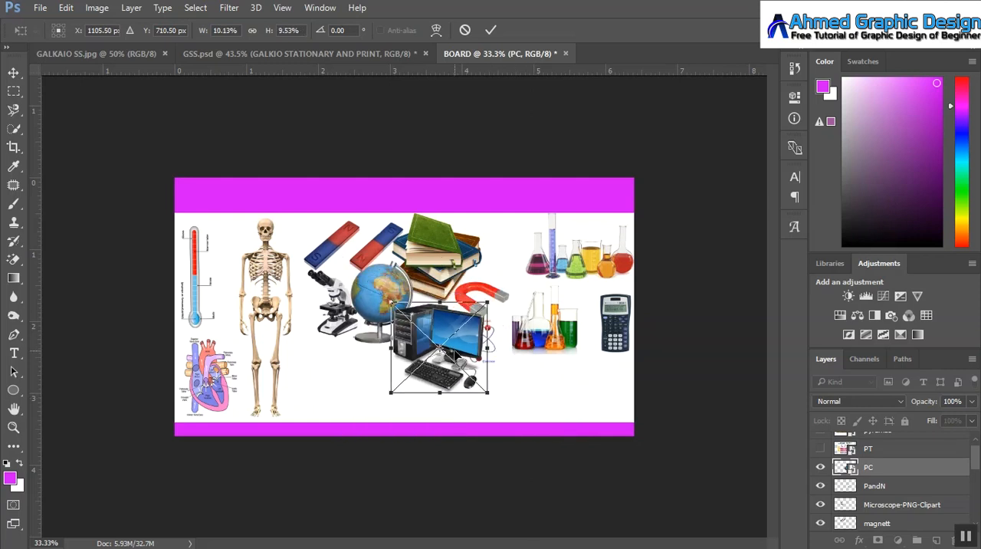
{"action": "left_click_drag", "start_coordinate": [456, 355], "coordinate": [419, 362]}
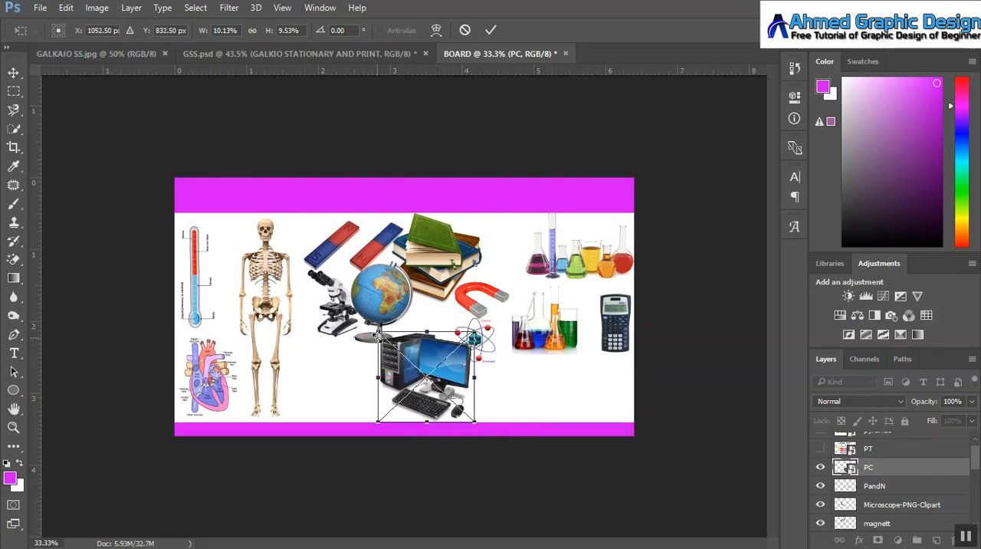
{"action": "left_click_drag", "start_coordinate": [377, 331], "coordinate": [427, 340]}
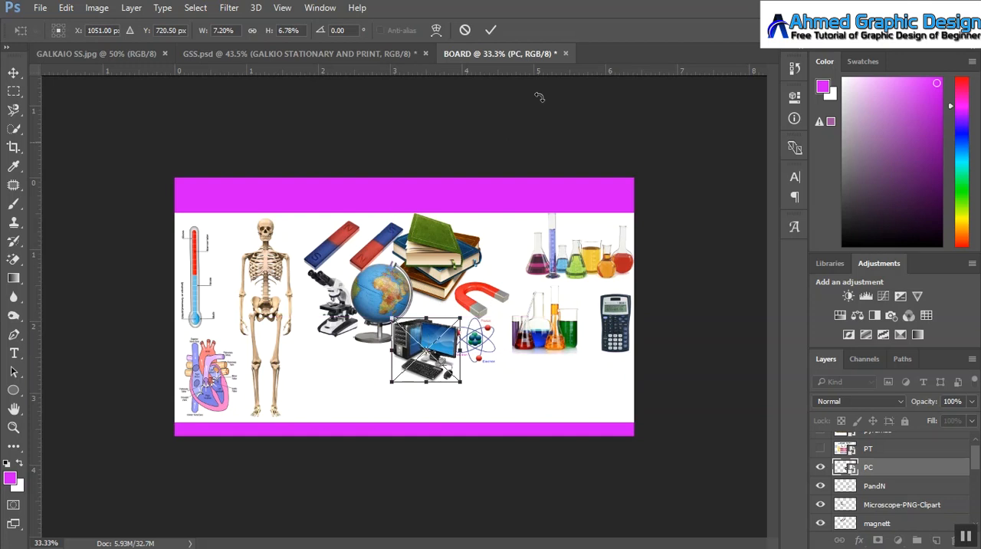
{"action": "left_click", "coordinate": [492, 30]}
Step: Move the bar magnets beneath the lower flasks, then move the microscope up beside the skeleton's head and enlarge it to about 114.3%
{"action": "left_click_drag", "start_coordinate": [346, 243], "coordinate": [534, 394]}
{"action": "left_click", "coordinate": [337, 318]}
{"action": "left_click_drag", "start_coordinate": [338, 318], "coordinate": [336, 283]}
{"action": "key", "text": "ctrl+t"}
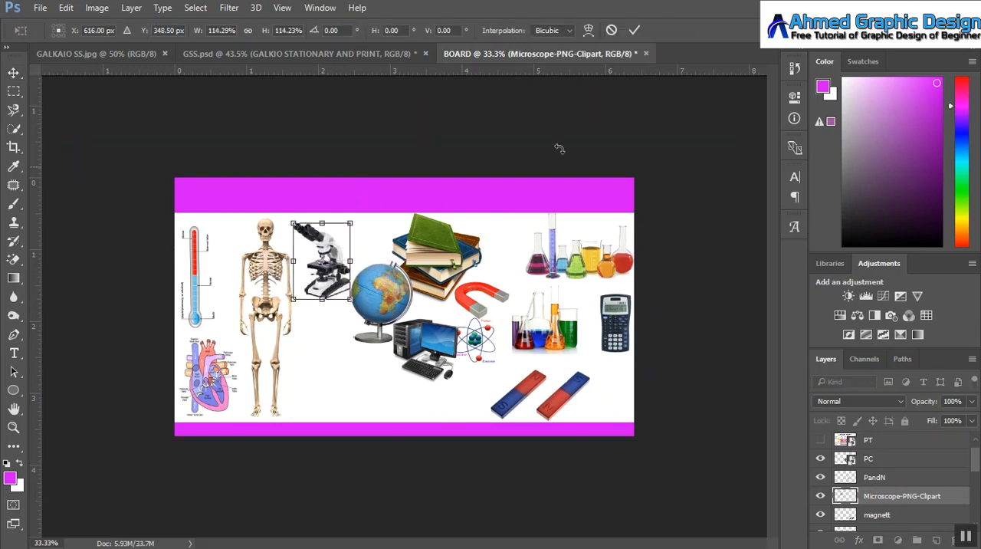
{"action": "left_click", "coordinate": [634, 30]}
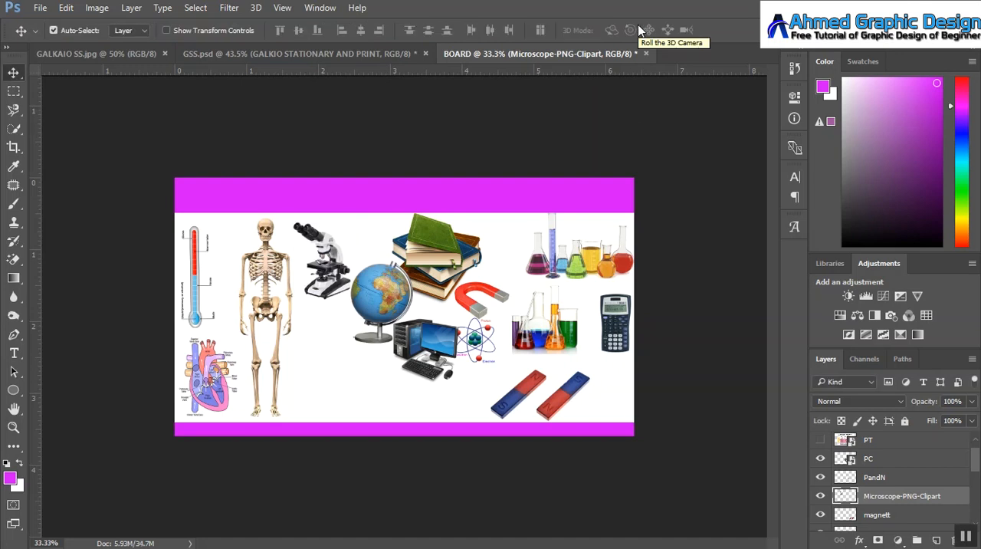
Step: Scale the book stack down to about 13.2% and nudge it up toward the upper magenta band
{"action": "left_click", "coordinate": [483, 234]}
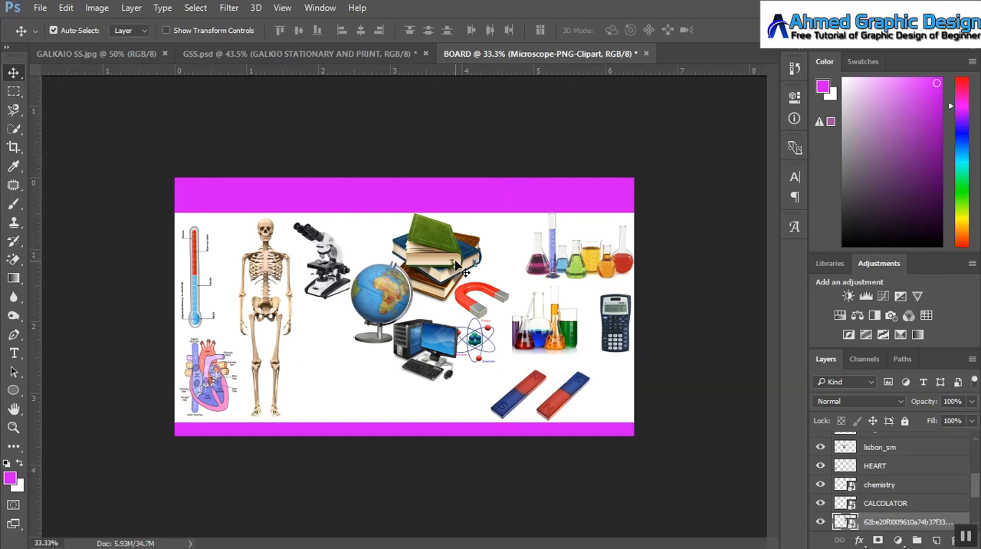
{"action": "key", "text": "ctrl+t"}
{"action": "left_click_drag", "start_coordinate": [481, 216], "coordinate": [471, 226]}
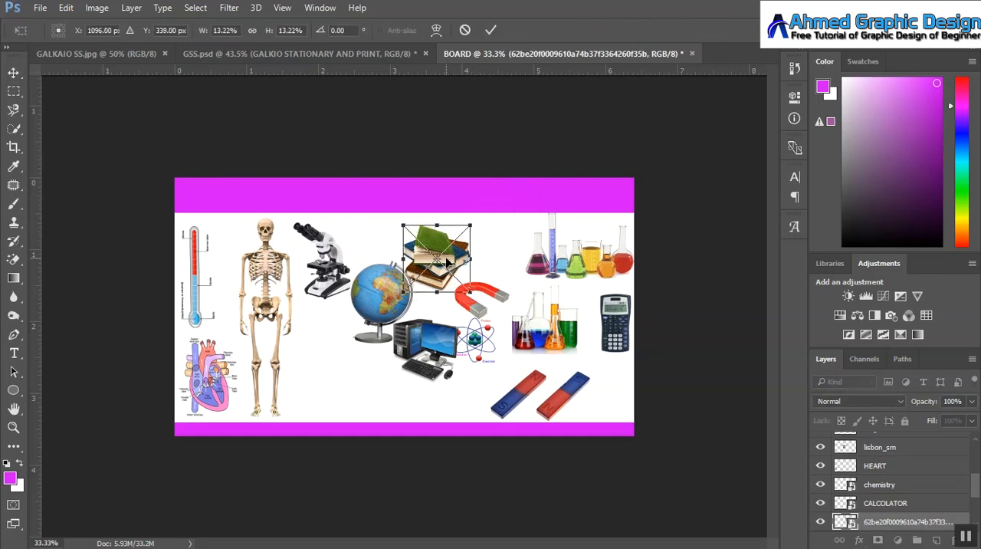
{"action": "left_click_drag", "start_coordinate": [447, 262], "coordinate": [449, 254]}
{"action": "left_click", "coordinate": [491, 30]}
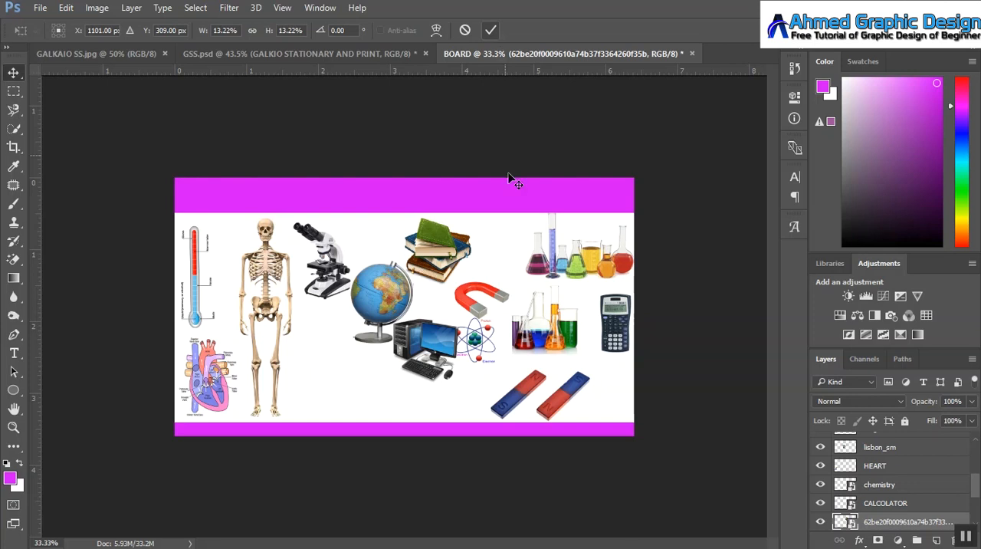
Step: Move the horseshoe magnet into the empty area below the globe and the computer up between the books and the upper flasks
{"action": "left_click_drag", "start_coordinate": [472, 309], "coordinate": [334, 402]}
{"action": "left_click_drag", "start_coordinate": [414, 356], "coordinate": [486, 263]}
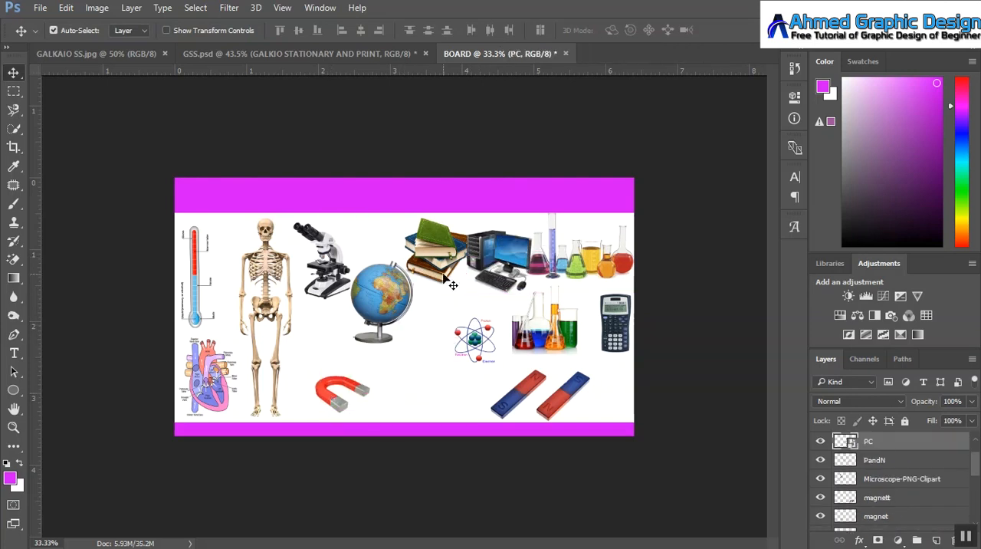
Step: Scale the globe to about 90% wide by 68.6% high and shift the book stack toward the microscope
{"action": "left_click", "coordinate": [387, 326]}
{"action": "key", "text": "ctrl+t"}
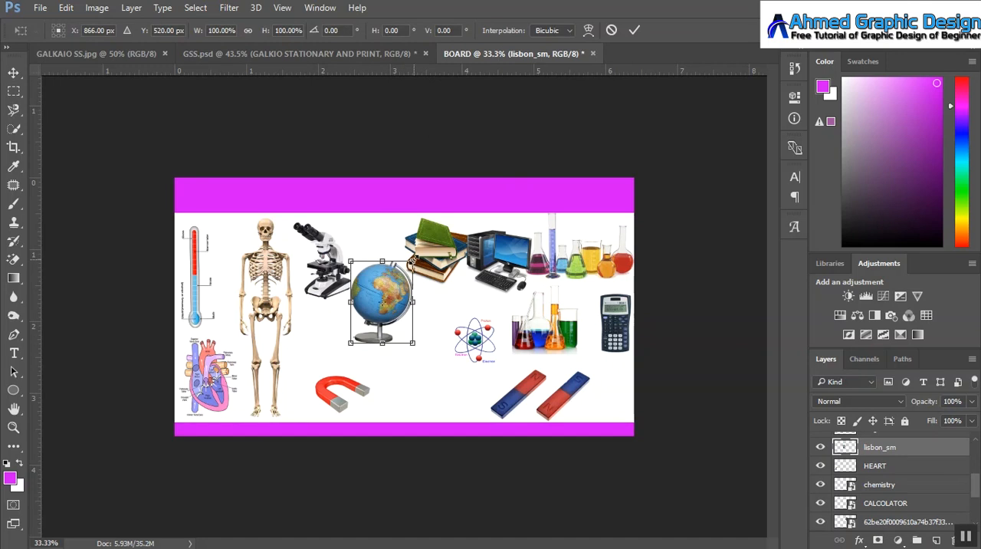
{"action": "left_click_drag", "start_coordinate": [412, 263], "coordinate": [352, 305]}
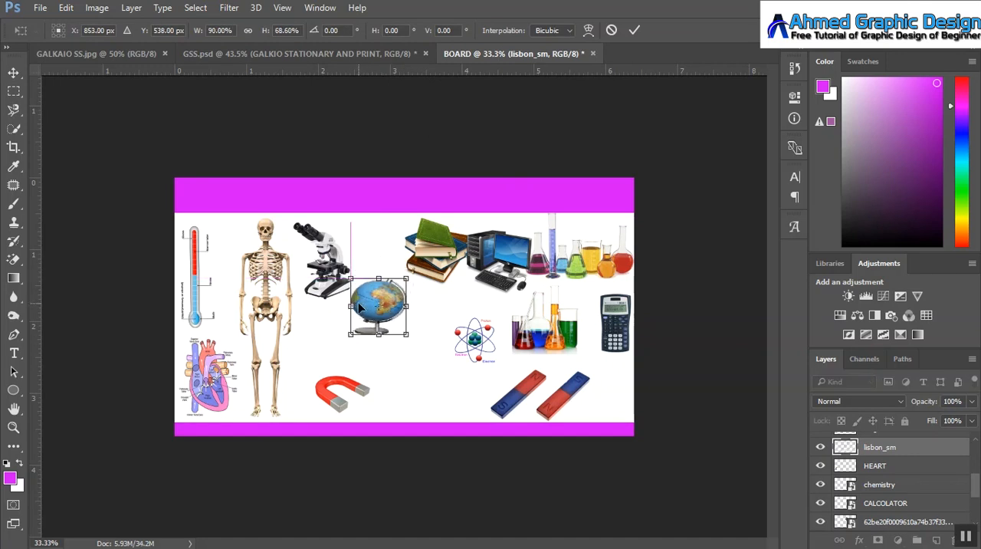
{"action": "mouse_move", "coordinate": [426, 257]}
{"action": "left_mouse_down"}
{"action": "mouse_move", "coordinate": [417, 254]}
{"action": "mouse_move", "coordinate": [456, 256]}
{"action": "mouse_move", "coordinate": [434, 253]}
{"action": "mouse_move", "coordinate": [445, 261]}
{"action": "left_mouse_up"}
{"action": "left_click", "coordinate": [634, 31]}
Step: Shift the computer toward the books, place the atom diagram beneath them, and move the horseshoe magnet under the calculator
{"action": "left_click_drag", "start_coordinate": [507, 262], "coordinate": [496, 257]}
{"action": "left_click_drag", "start_coordinate": [483, 355], "coordinate": [463, 317]}
{"action": "left_click_drag", "start_coordinate": [331, 390], "coordinate": [597, 362]}
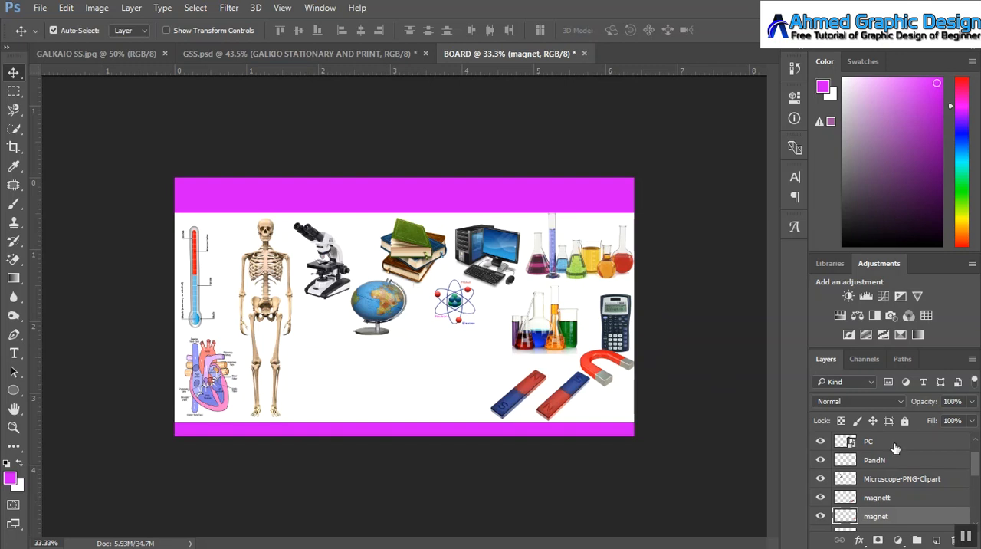
Step: Show the PT periodic table layer, rasterize it, and erase its white background with the Magic Eraser
{"action": "left_click_drag", "start_coordinate": [975, 465], "coordinate": [976, 454]}
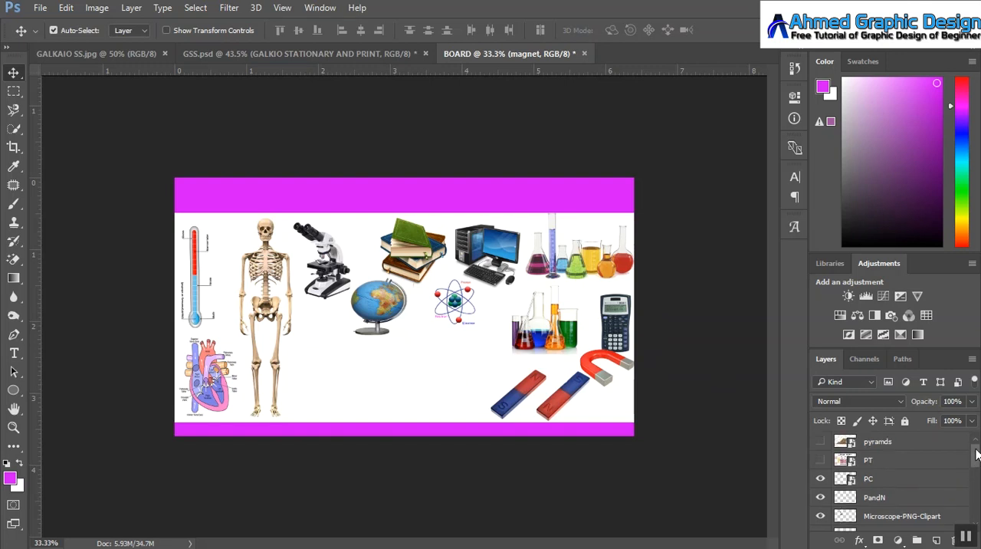
{"action": "left_click", "coordinate": [820, 460]}
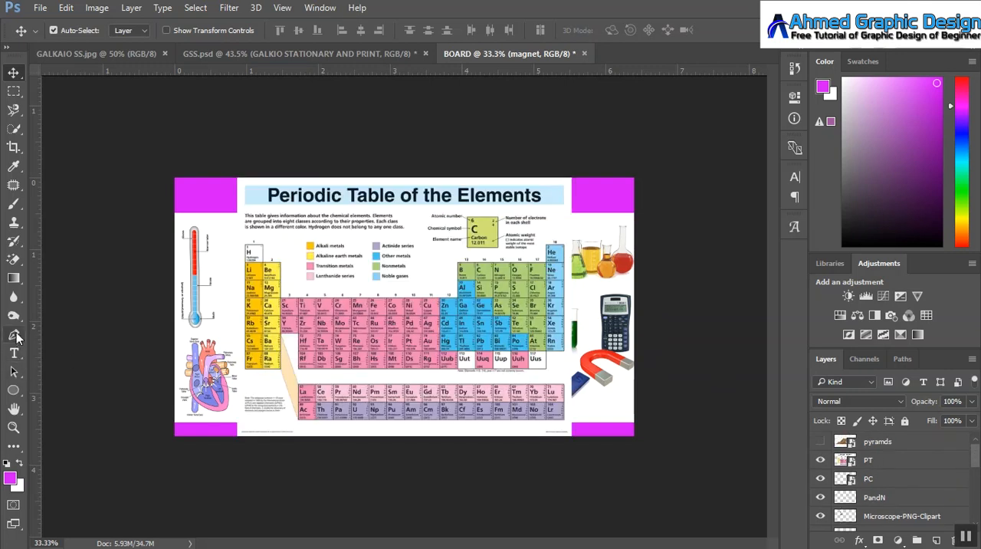
{"action": "left_click", "coordinate": [16, 263]}
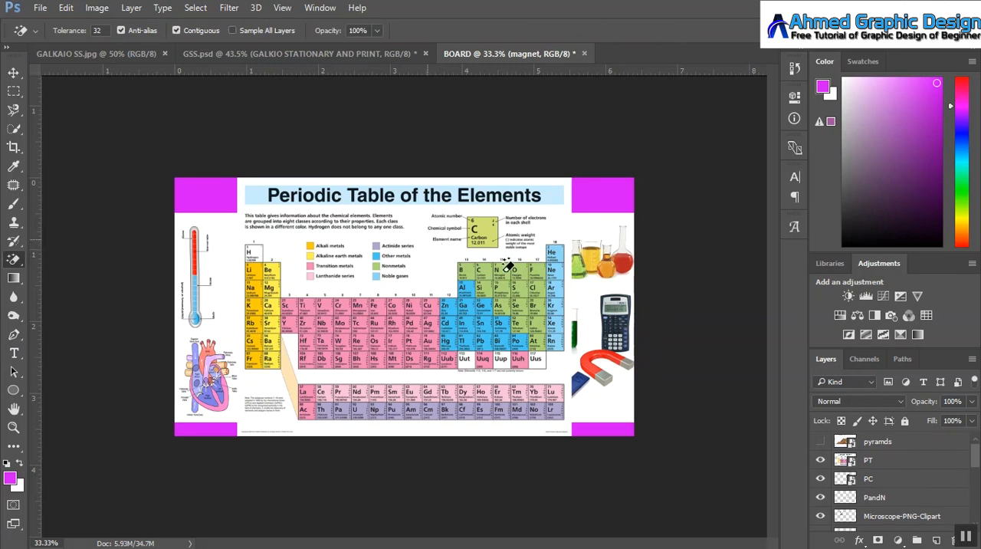
{"action": "left_click", "coordinate": [874, 460]}
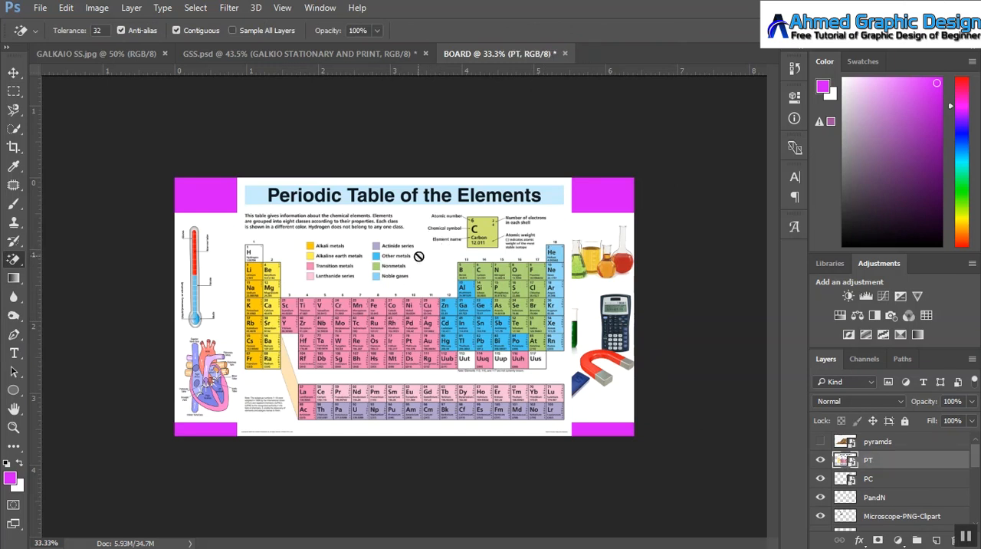
{"action": "left_click", "coordinate": [419, 257]}
{"action": "left_click", "coordinate": [477, 232]}
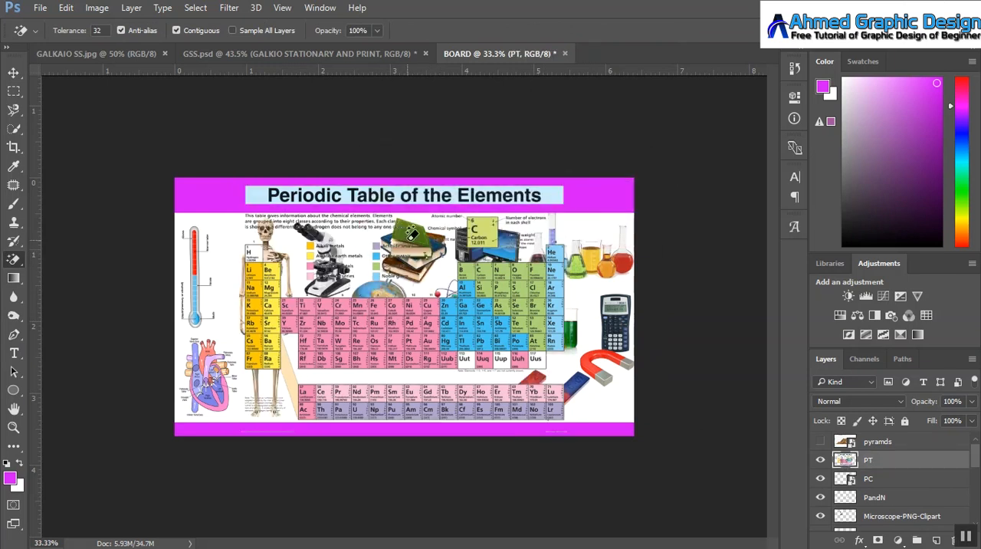
Step: Lasso the title, description and legend above the periodic table, delete them, and clear the selection
{"action": "key", "text": "w"}
{"action": "left_click_drag", "start_coordinate": [14, 110], "coordinate": [14, 109]}
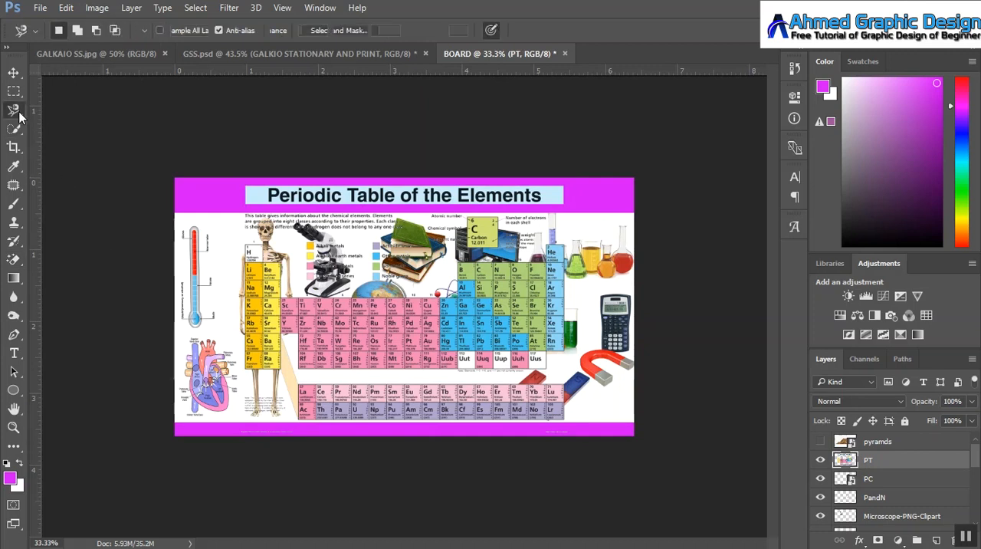
{"action": "left_click", "coordinate": [58, 111]}
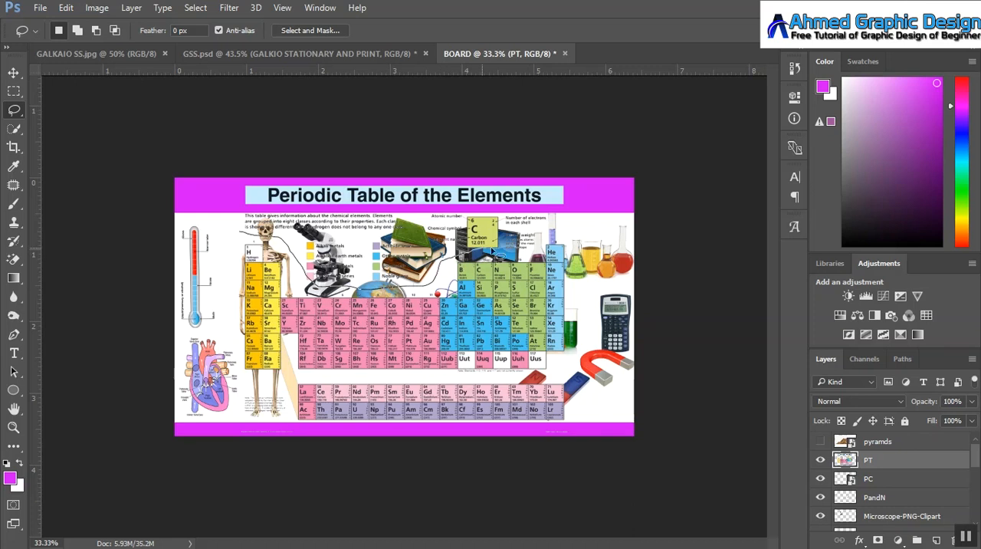
{"action": "mouse_move", "coordinate": [527, 255]}
{"action": "left_mouse_down"}
{"action": "mouse_move", "coordinate": [580, 222]}
{"action": "mouse_move", "coordinate": [582, 186]}
{"action": "mouse_move", "coordinate": [476, 177]}
{"action": "mouse_move", "coordinate": [264, 182]}
{"action": "mouse_move", "coordinate": [226, 197]}
{"action": "mouse_move", "coordinate": [239, 232]}
{"action": "left_mouse_up"}
{"action": "key", "text": "Delete"}
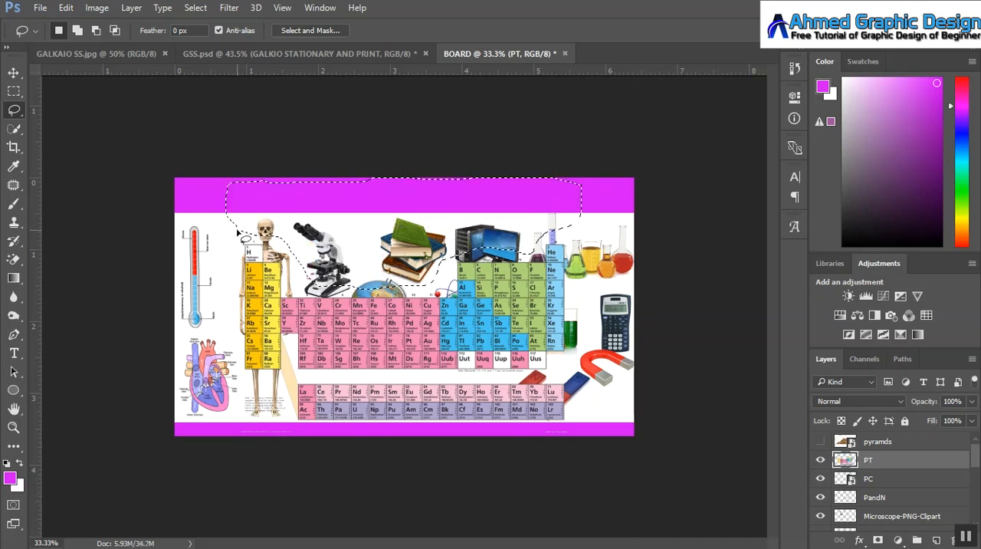
{"action": "key", "text": "ctrl+d"}
Step: Scale the periodic table to about 63% wide by 59.2% high and place it below the globe, between the skeleton and the bar magnets
{"action": "key", "text": "ctrl+t"}
{"action": "left_click_drag", "start_coordinate": [242, 242], "coordinate": [307, 281]}
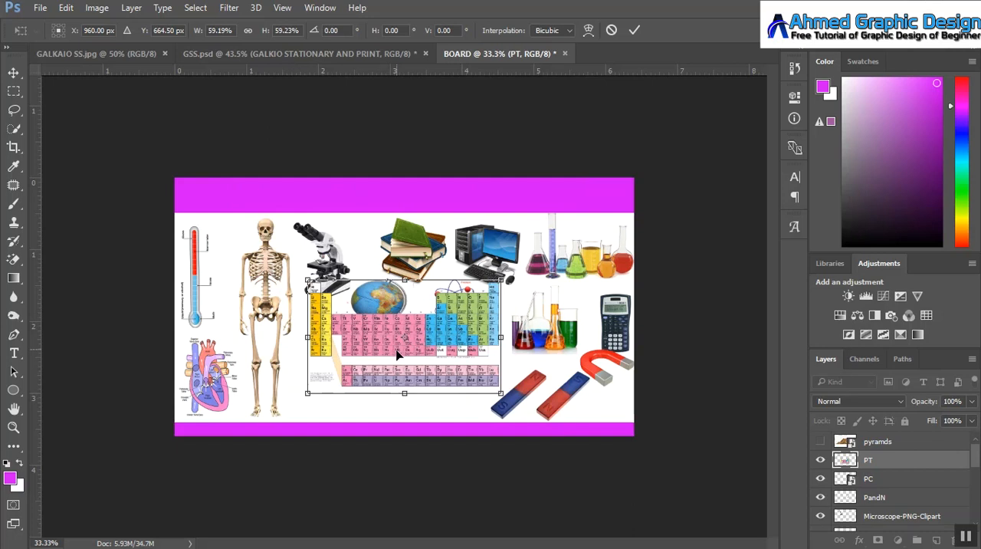
{"action": "left_click_drag", "start_coordinate": [397, 350], "coordinate": [371, 383]}
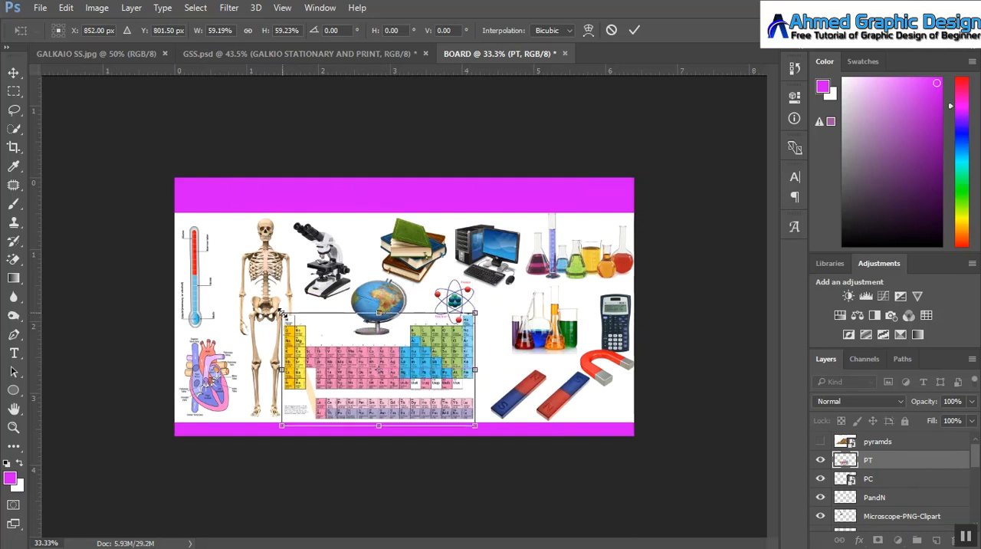
{"action": "left_click_drag", "start_coordinate": [476, 370], "coordinate": [486, 370]}
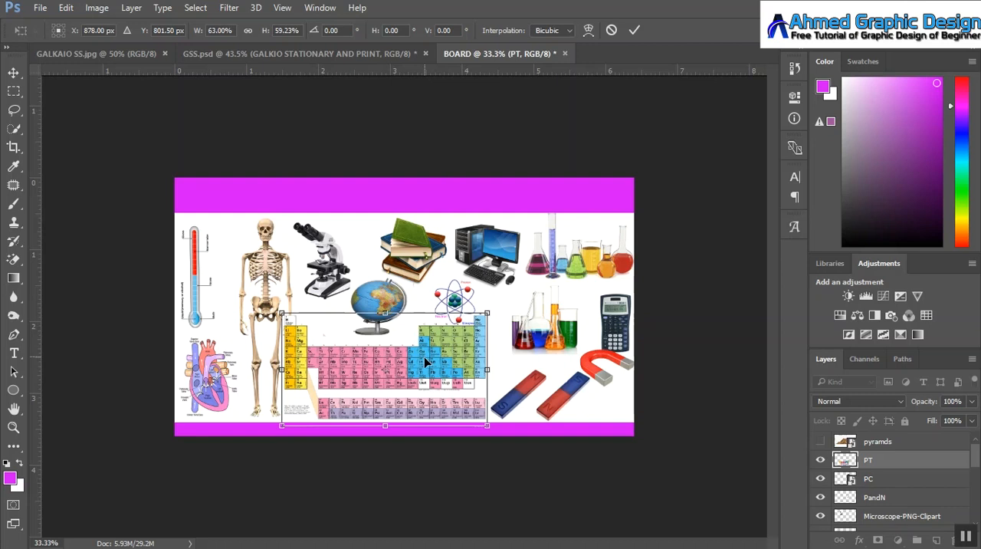
{"action": "left_click_drag", "start_coordinate": [424, 357], "coordinate": [422, 353]}
{"action": "left_click", "coordinate": [635, 30]}
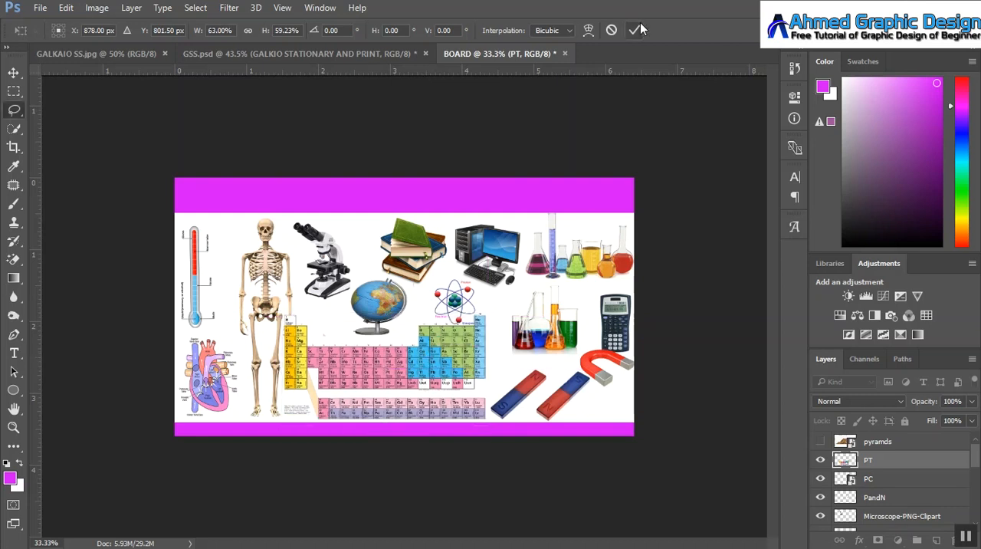
{"action": "key", "text": "ctrl+t"}
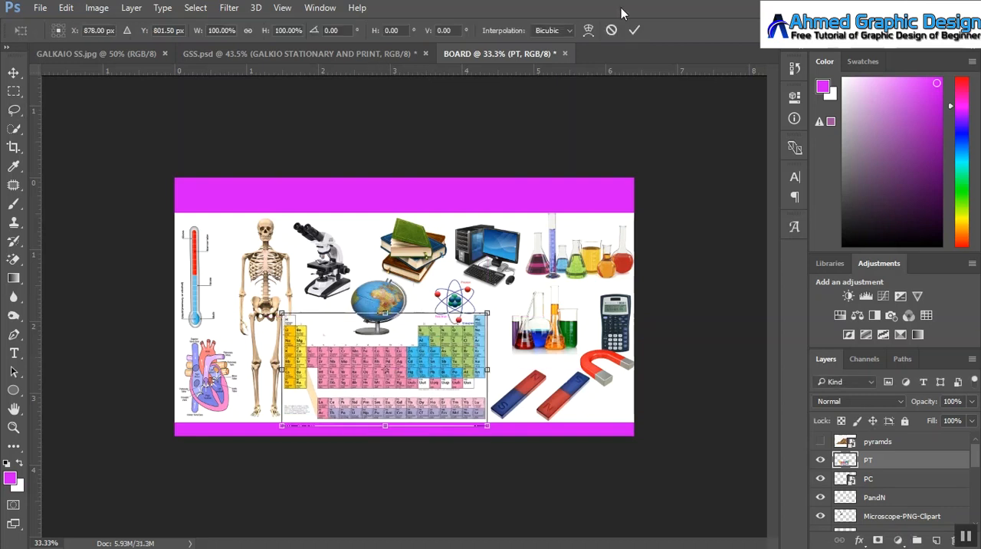
{"action": "left_click", "coordinate": [635, 30]}
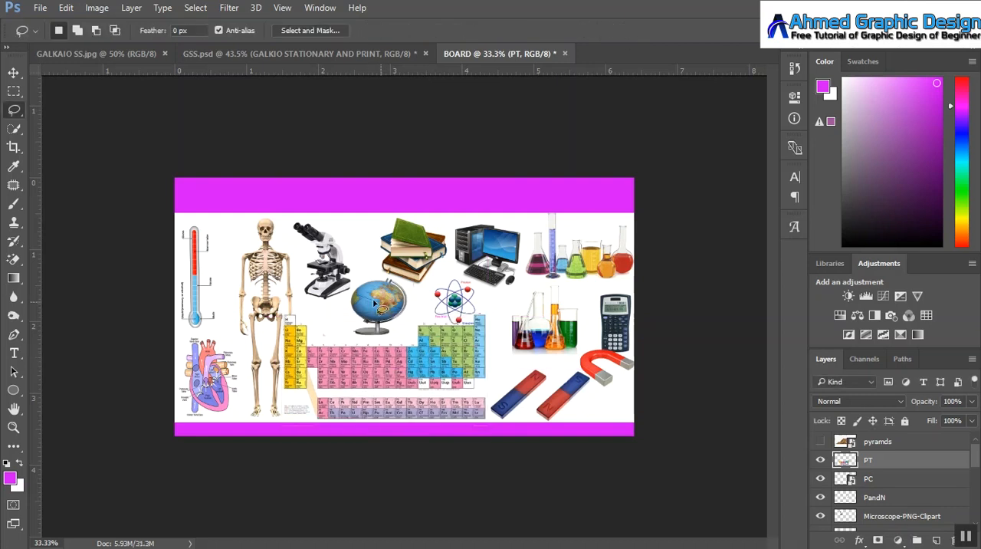
Step: Enlarge the globe to about 110% and position it just above the periodic table, below the microscope and books
{"action": "left_click", "coordinate": [14, 73]}
{"action": "left_click", "coordinate": [387, 299]}
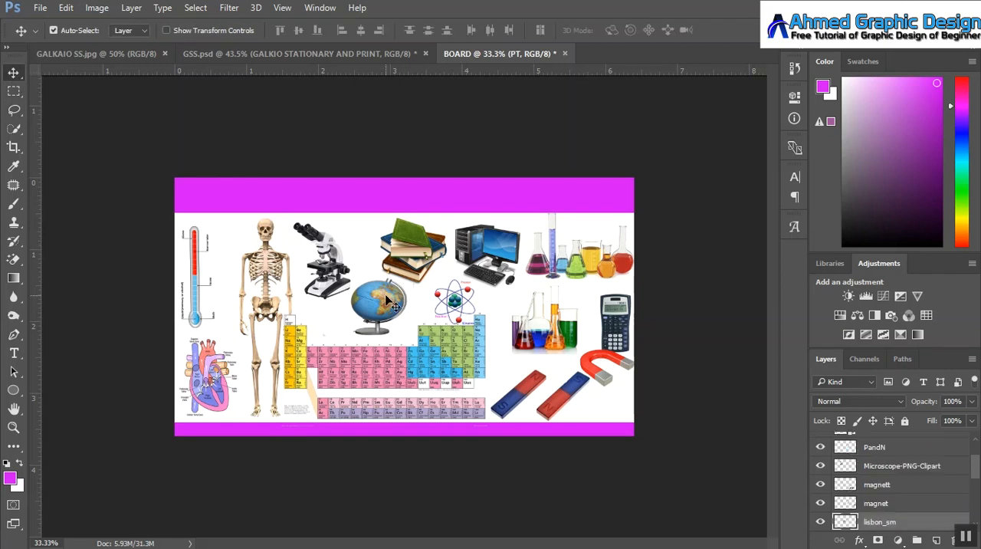
{"action": "key", "text": "ctrl+t"}
{"action": "left_click_drag", "start_coordinate": [353, 280], "coordinate": [351, 274]}
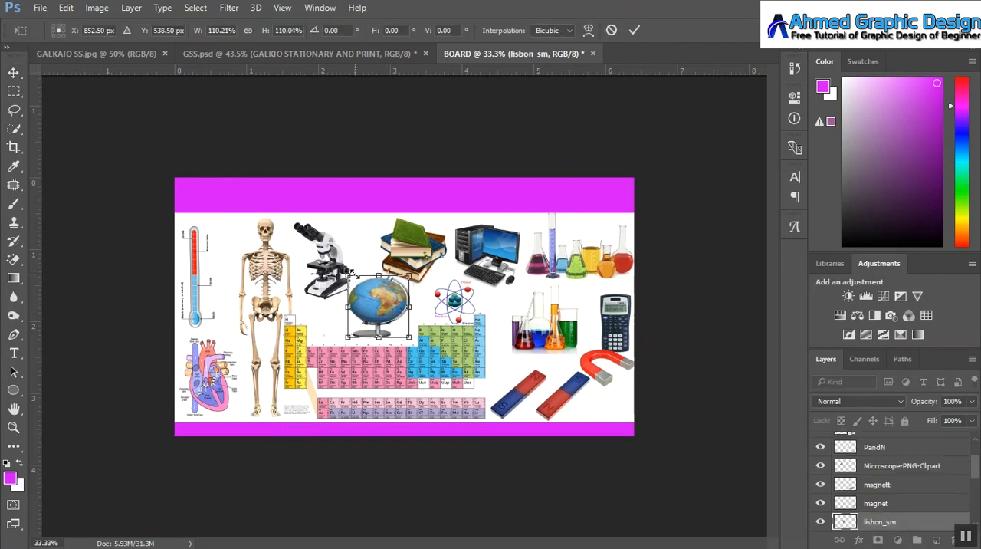
{"action": "left_click_drag", "start_coordinate": [377, 313], "coordinate": [377, 311]}
{"action": "left_click", "coordinate": [634, 30]}
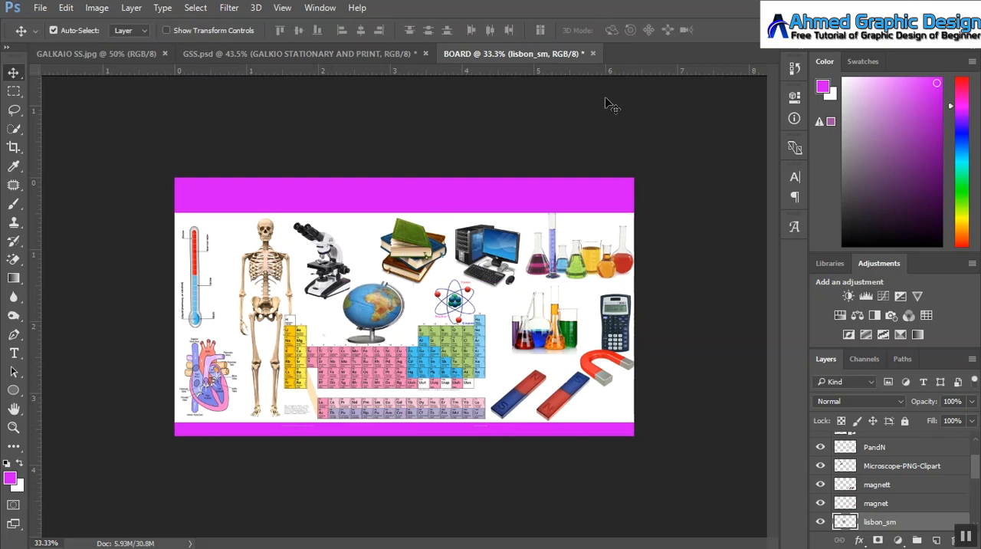
{"action": "key", "text": "ctrl+t"}
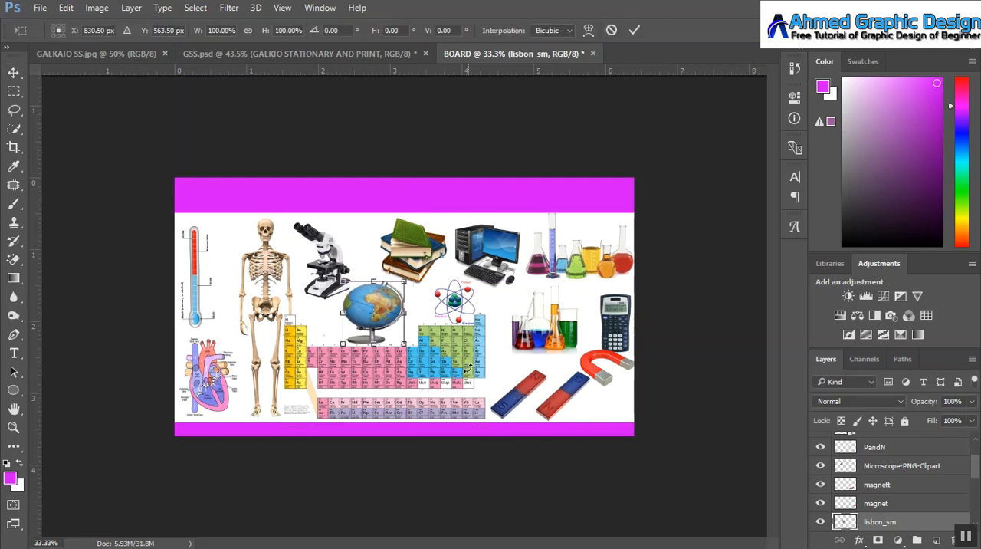
{"action": "left_click", "coordinate": [631, 32]}
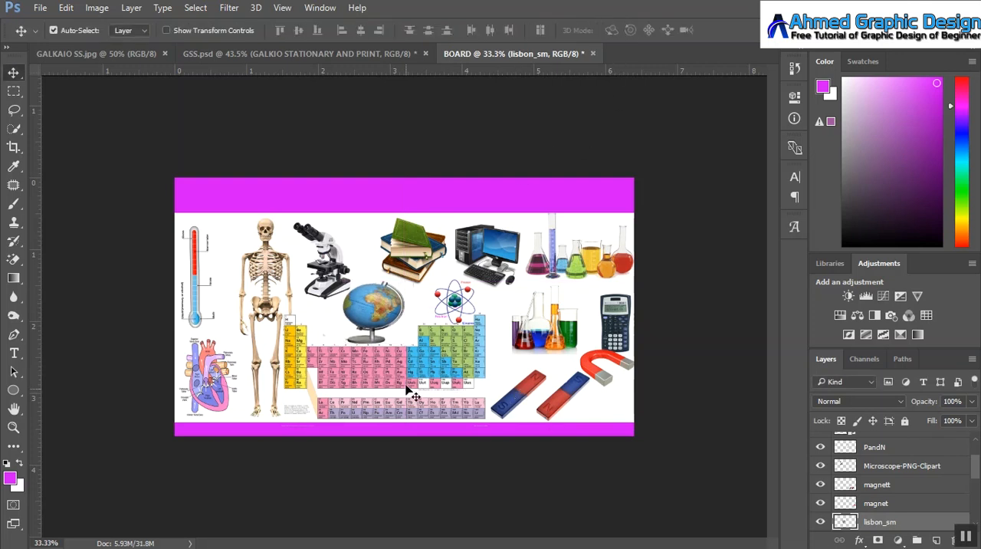
Step: Narrow the periodic table to about 84% of its width, keeping its edge beside the skeleton in place
{"action": "left_click", "coordinate": [427, 351]}
{"action": "key", "text": "ctrl+t"}
{"action": "left_click_drag", "start_coordinate": [491, 369], "coordinate": [454, 370]}
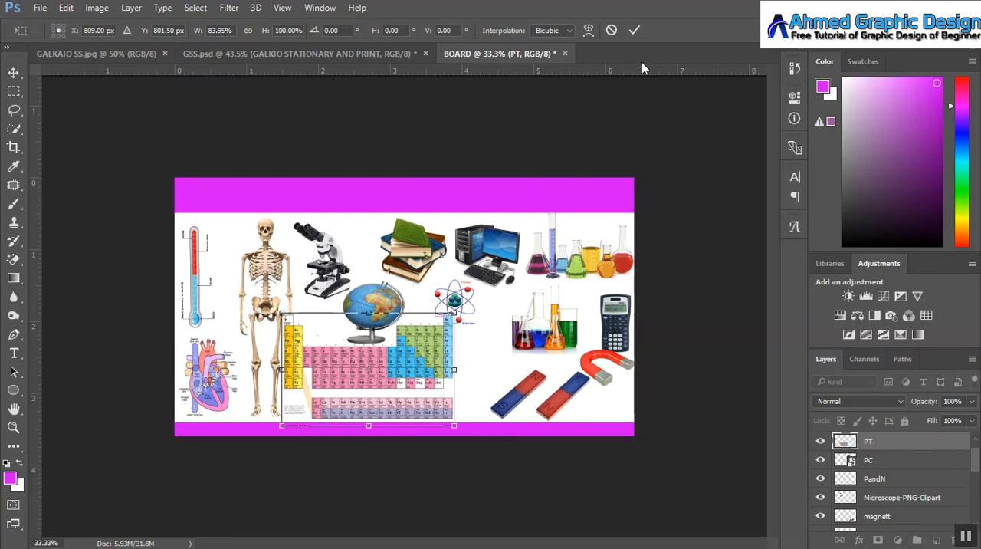
{"action": "left_click", "coordinate": [634, 30]}
Step: Move the atom beside the globe and shift the chemistry glassware and bar magnets up to clear the board's lower right area
{"action": "left_click_drag", "start_coordinate": [467, 305], "coordinate": [433, 299]}
{"action": "left_click_drag", "start_coordinate": [557, 316], "coordinate": [533, 229]}
{"action": "left_click_drag", "start_coordinate": [524, 404], "coordinate": [529, 283]}
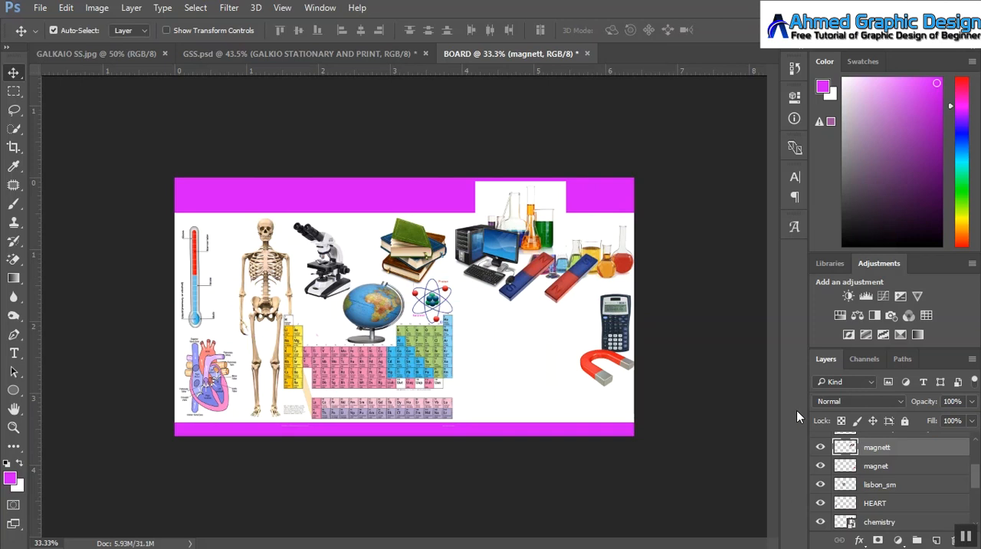
Step: Show the pyramds layer, rasterize it, and erase its white background with the Magic Eraser
{"action": "left_click_drag", "start_coordinate": [975, 480], "coordinate": [978, 460]}
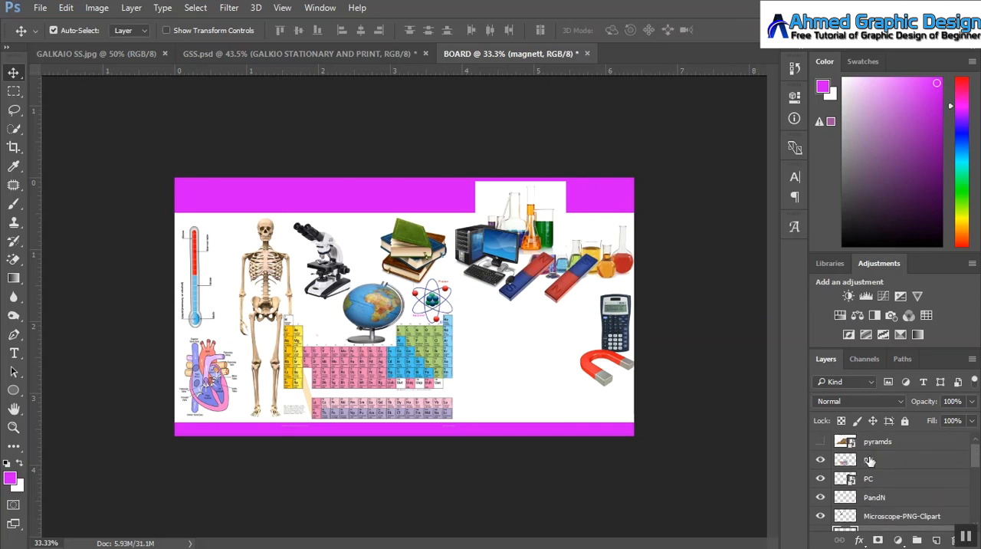
{"action": "left_click", "coordinate": [820, 442]}
{"action": "left_click", "coordinate": [25, 264]}
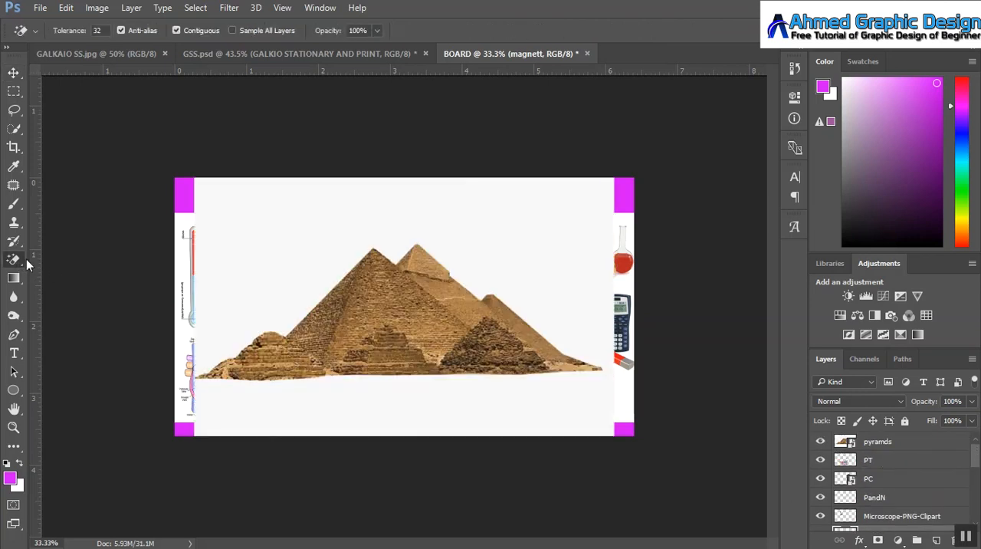
{"action": "left_click", "coordinate": [874, 445]}
{"action": "left_click", "coordinate": [289, 254]}
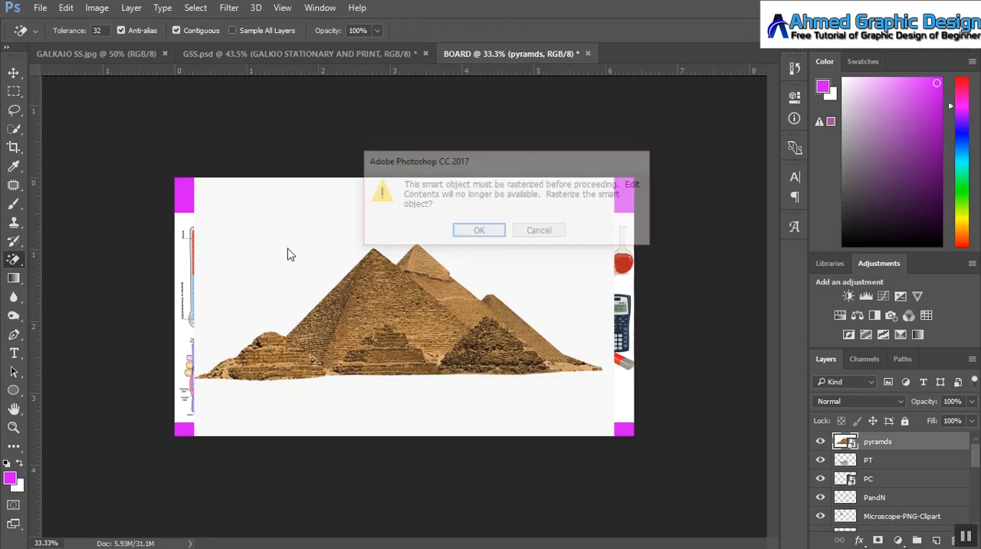
{"action": "left_click", "coordinate": [497, 231]}
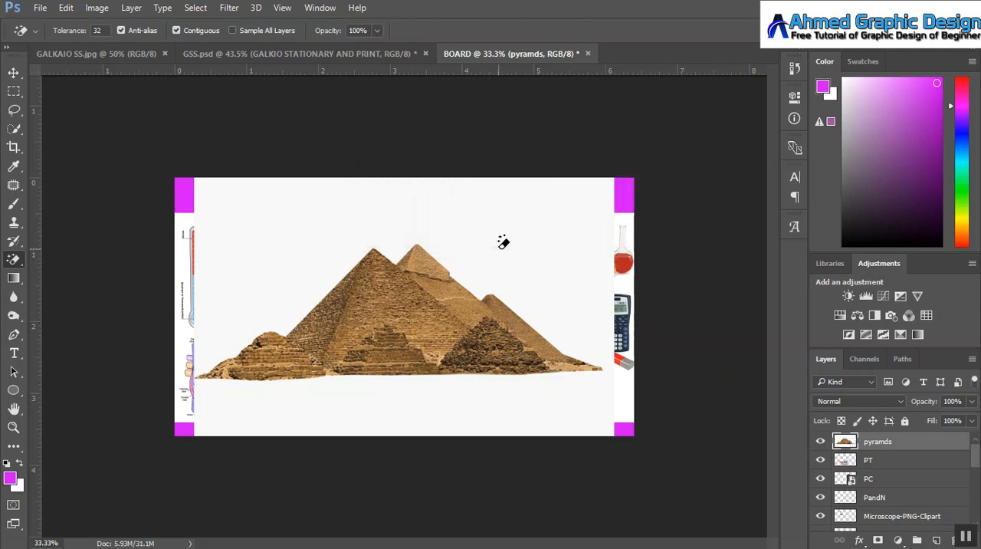
Step: Scale the pyramids to about 46% wide by 53% high and place them in the board's lower right corner beside the periodic table
{"action": "left_click", "coordinate": [15, 73]}
{"action": "key", "text": "ctrl+t"}
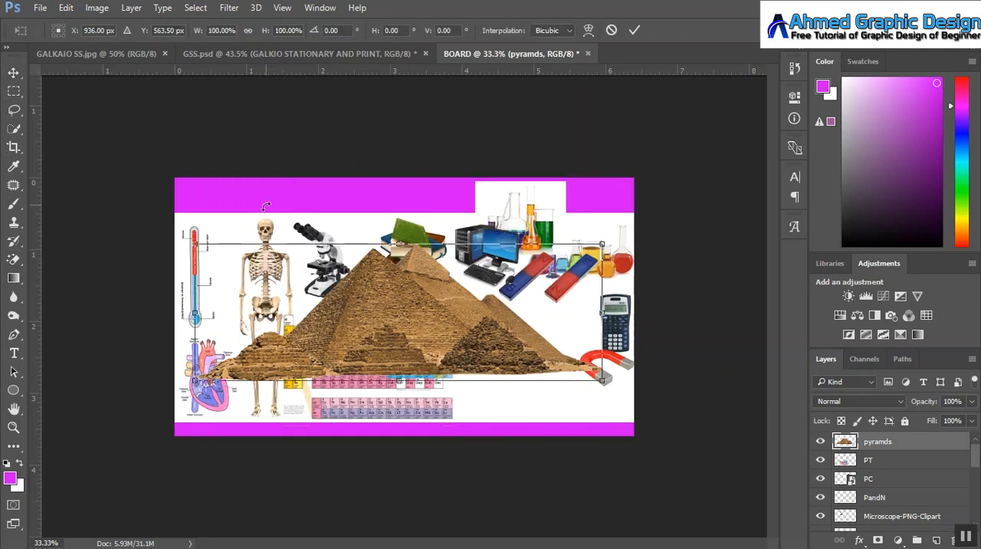
{"action": "left_click_drag", "start_coordinate": [195, 245], "coordinate": [331, 295]}
{"action": "left_click_drag", "start_coordinate": [399, 335], "coordinate": [443, 341]}
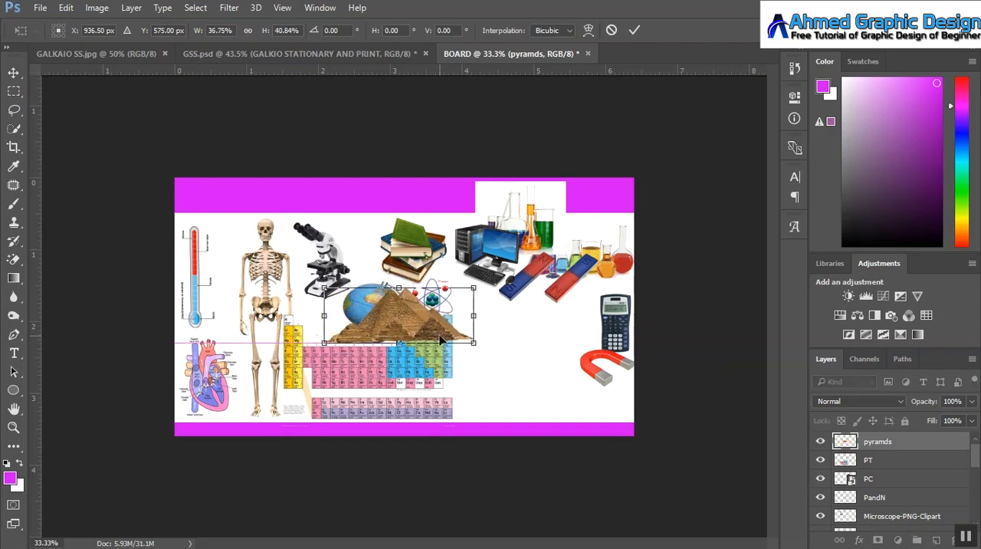
{"action": "left_click_drag", "start_coordinate": [399, 316], "coordinate": [518, 392]}
{"action": "left_click_drag", "start_coordinate": [346, 295], "coordinate": [454, 361]}
{"action": "left_click_drag", "start_coordinate": [515, 394], "coordinate": [525, 391]}
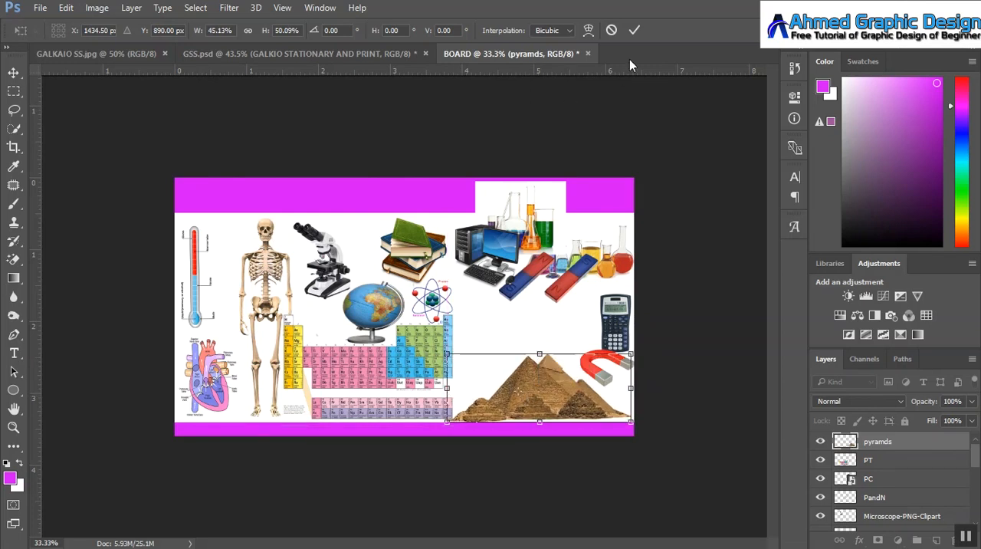
{"action": "left_click_drag", "start_coordinate": [543, 419], "coordinate": [540, 425]}
{"action": "left_click_drag", "start_coordinate": [632, 388], "coordinate": [636, 388]}
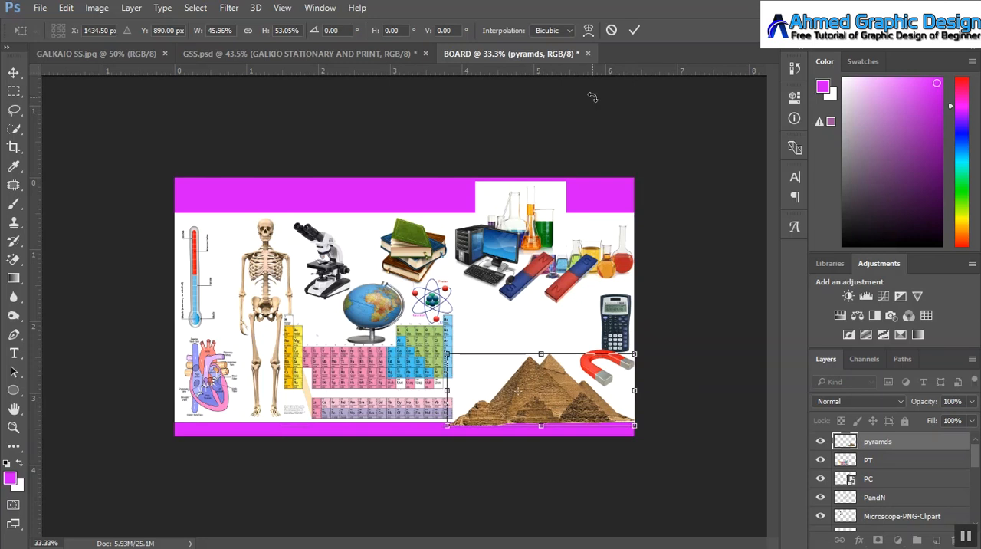
{"action": "left_click", "coordinate": [635, 29]}
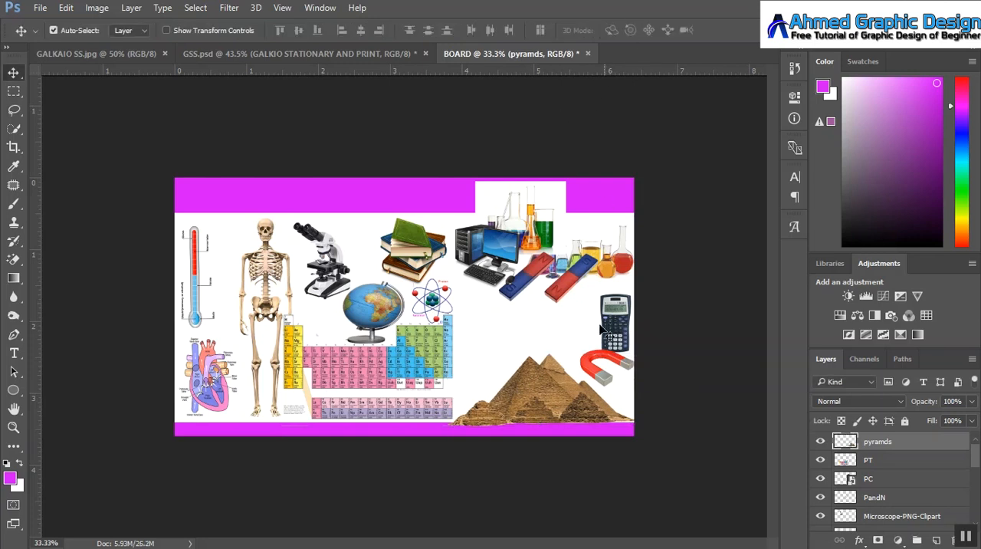
Step: Arrange the atom, the bar magnets and the horseshoe magnet in the free space around and above the pyramids
{"action": "left_click_drag", "start_coordinate": [434, 301], "coordinate": [481, 353]}
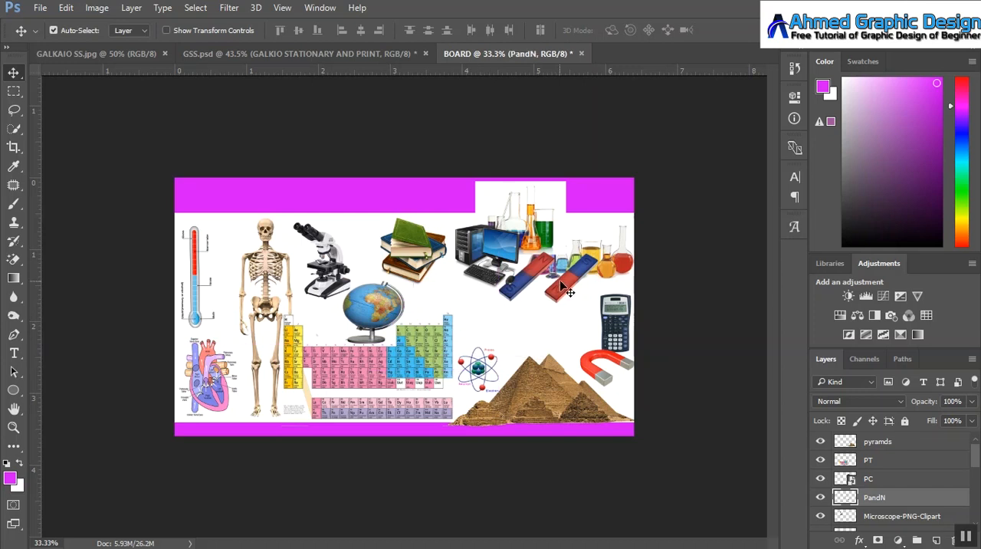
{"action": "left_click_drag", "start_coordinate": [561, 285], "coordinate": [540, 332]}
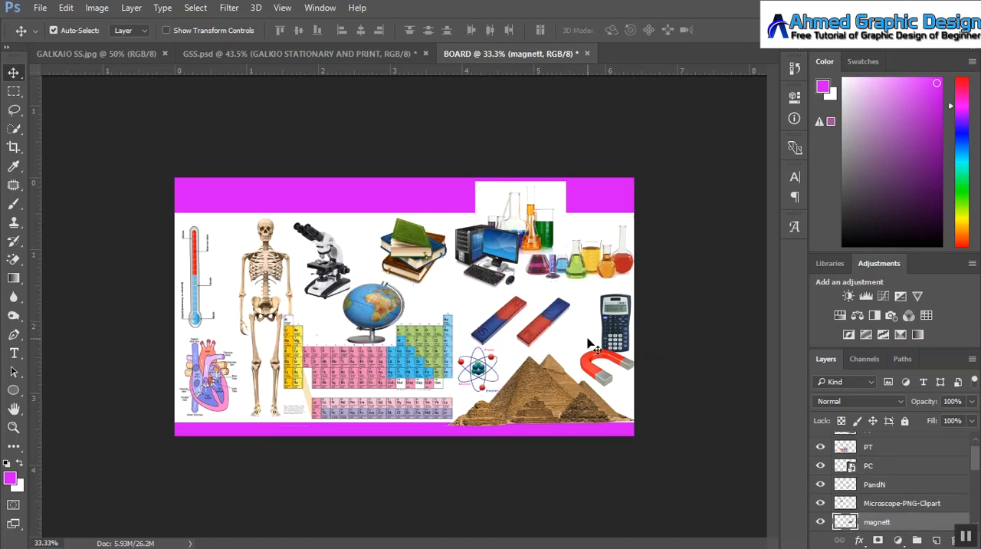
{"action": "left_click", "coordinate": [595, 370]}
{"action": "left_click_drag", "start_coordinate": [595, 370], "coordinate": [565, 340]}
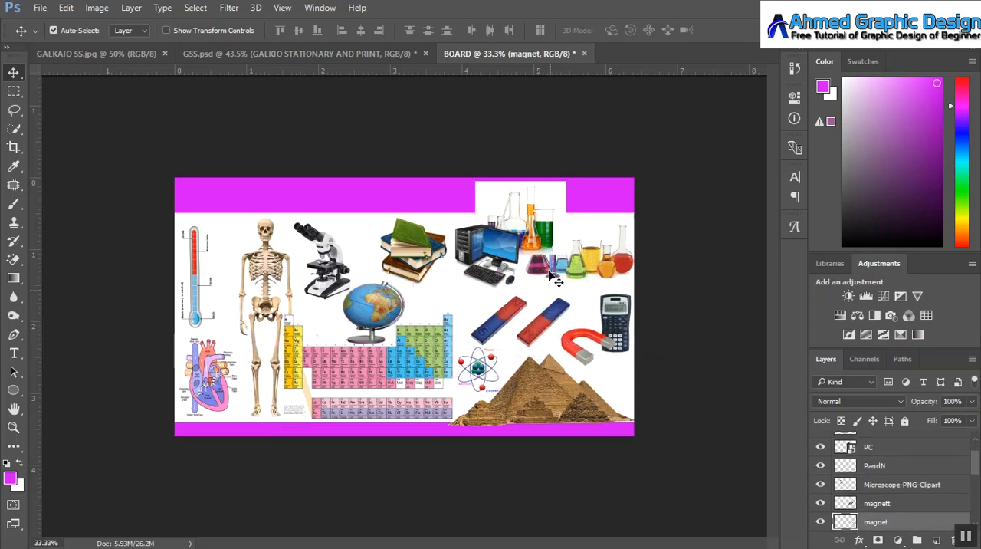
Step: Shrink the chemistry glassware with the white background and place it between the globe and the bar magnets, above the periodic table
{"action": "left_click_drag", "start_coordinate": [546, 234], "coordinate": [492, 305]}
{"action": "key", "text": "ctrl+t"}
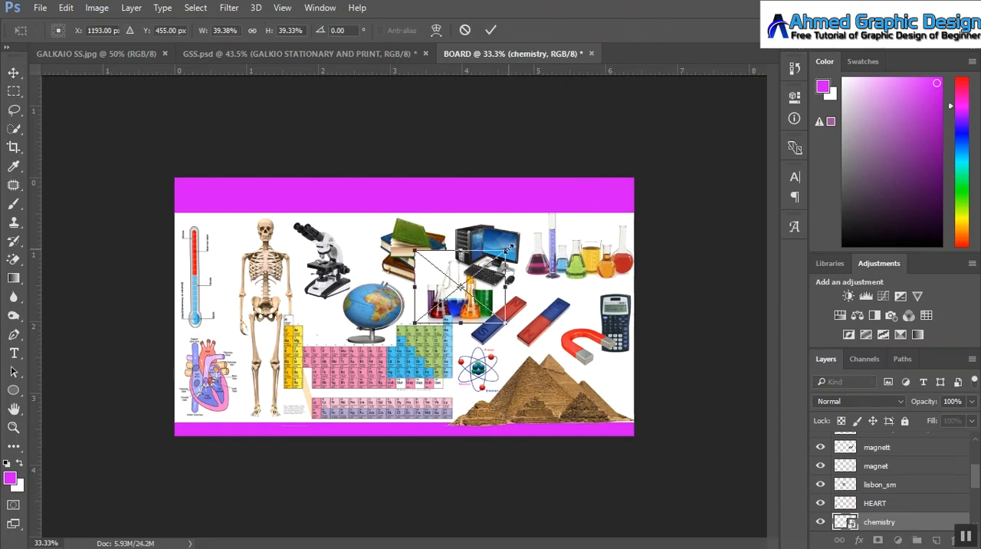
{"action": "left_click_drag", "start_coordinate": [508, 250], "coordinate": [479, 263]}
{"action": "mouse_move", "coordinate": [453, 293]}
{"action": "left_mouse_down"}
{"action": "mouse_move", "coordinate": [459, 302]}
{"action": "mouse_move", "coordinate": [450, 296]}
{"action": "left_mouse_up"}
{"action": "left_click", "coordinate": [491, 30]}
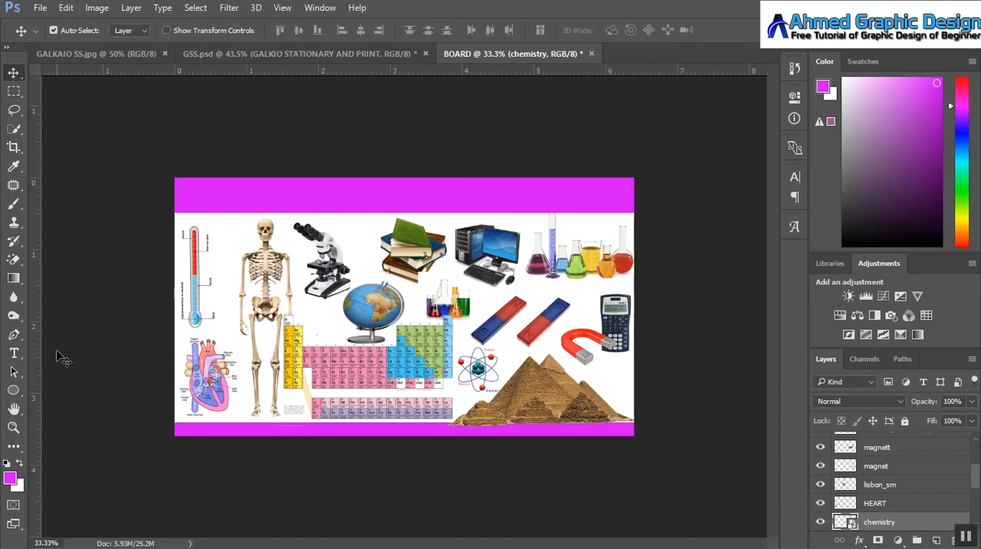
Step: Add the title text "GALKIO STATIONARY AND PRINTY" in white 48 pt Tahoma on the upper magenta band
{"action": "left_click", "coordinate": [14, 352]}
{"action": "left_click", "coordinate": [202, 201]}
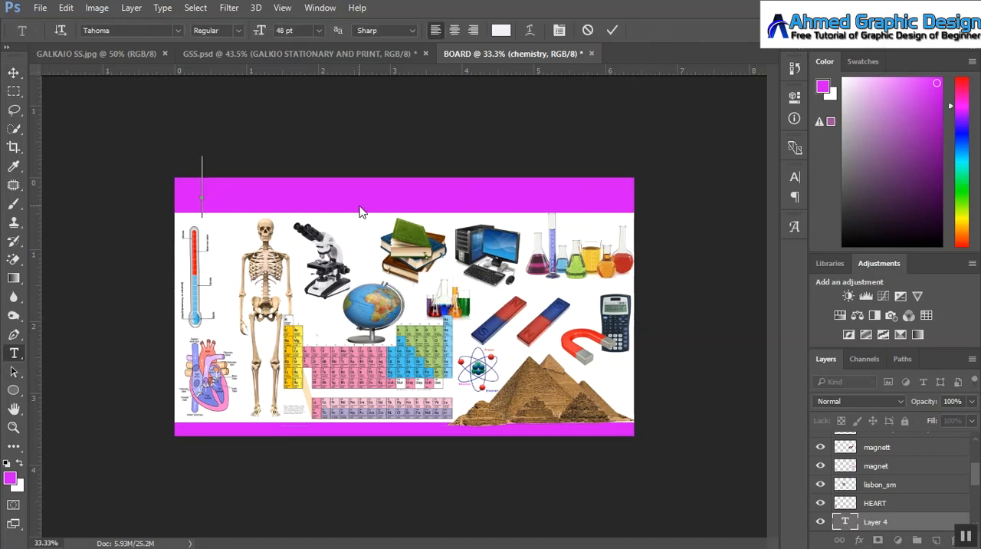
{"action": "type", "text": "GALKIO STAT"}
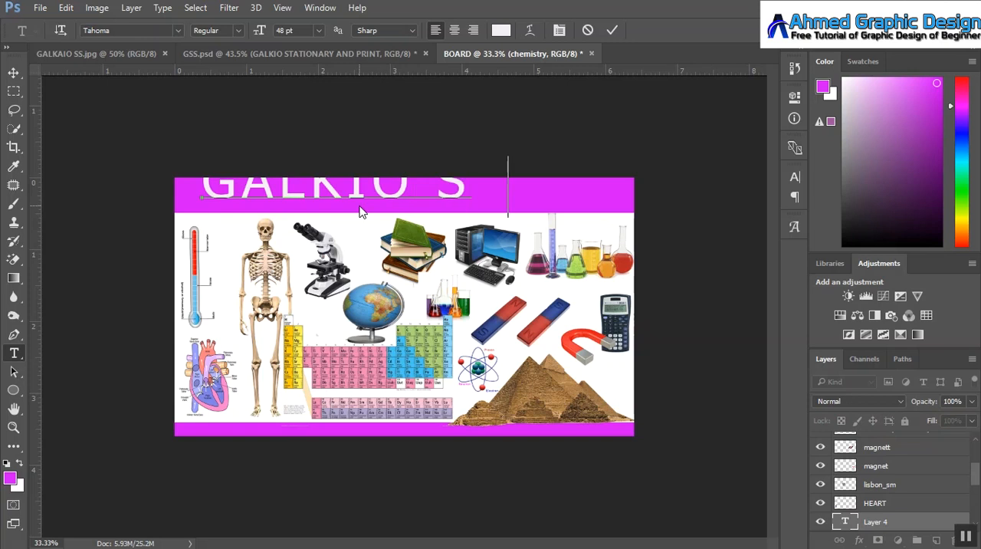
{"action": "key", "text": "BackSpace"}
{"action": "key", "text": "BackSpace"}
{"action": "type", "text": "TATIONA"}
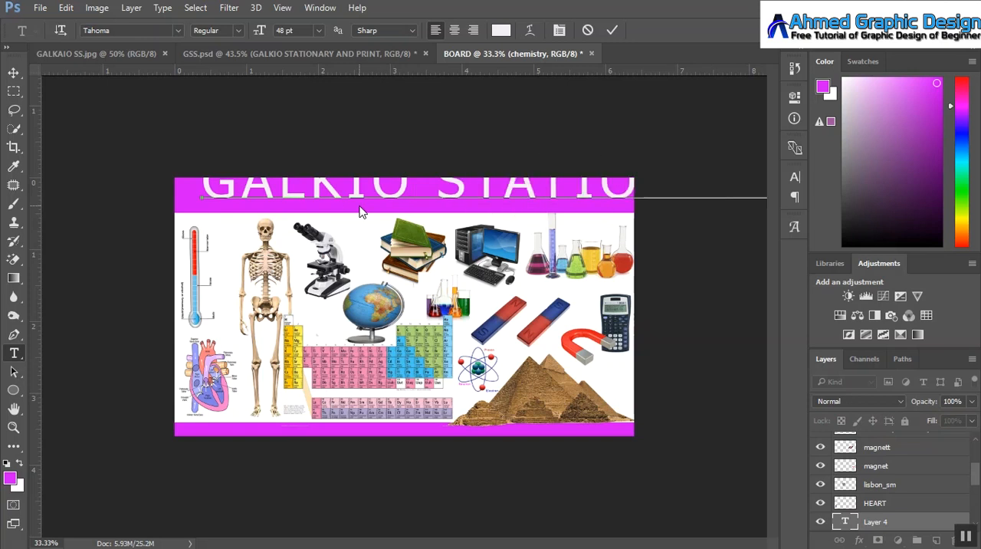
{"action": "key", "text": "ctrl+t"}
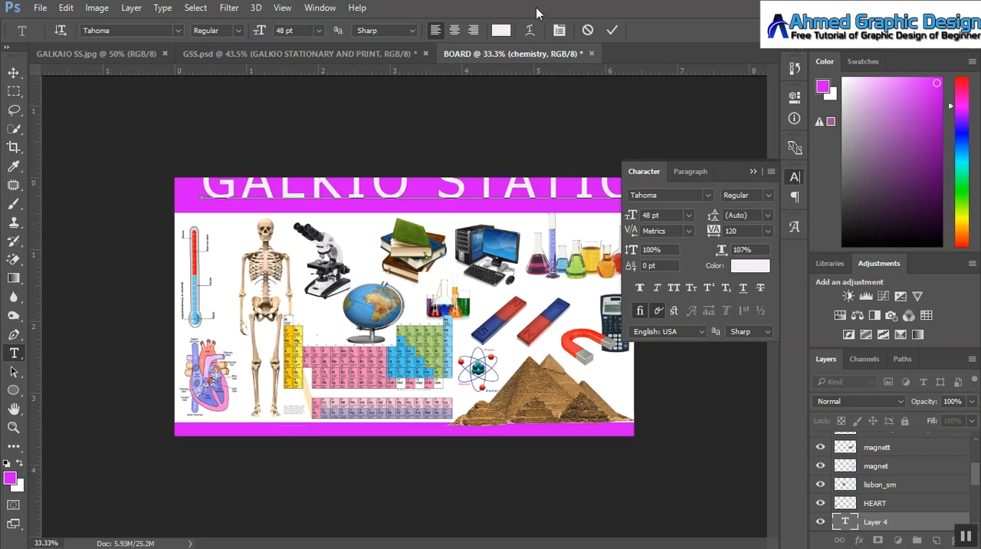
{"action": "key", "text": "ctrl+Return"}
{"action": "left_click", "coordinate": [756, 172]}
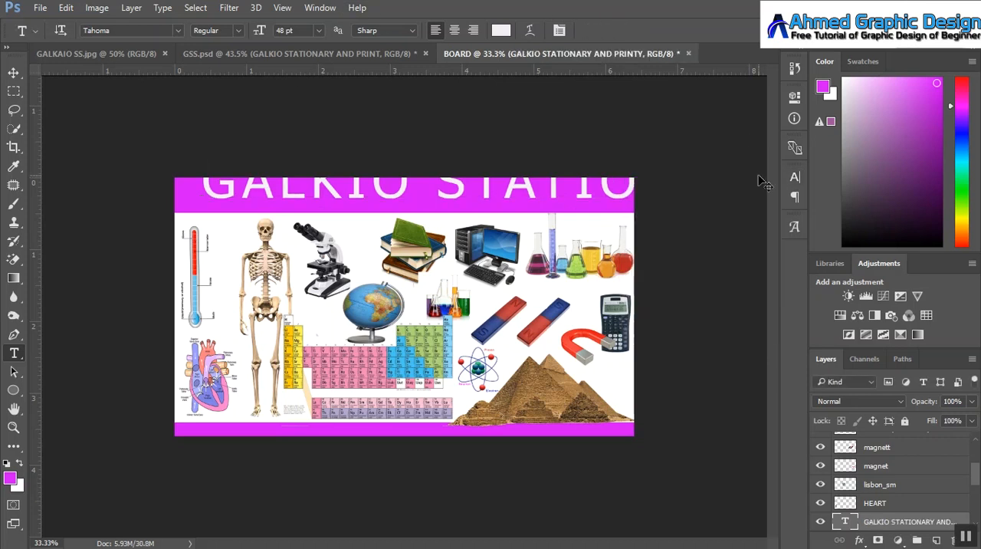
Step: Scale the title to about 44.9% wide by 57.7% high so it fits across the upper magenta band
{"action": "key", "text": "ctrl+t"}
{"action": "left_click_drag", "start_coordinate": [199, 187], "coordinate": [381, 187]}
{"action": "left_click_drag", "start_coordinate": [449, 193], "coordinate": [291, 195]}
{"action": "left_click_drag", "start_coordinate": [509, 159], "coordinate": [500, 177]}
{"action": "left_click_drag", "start_coordinate": [193, 199], "coordinate": [394, 199]}
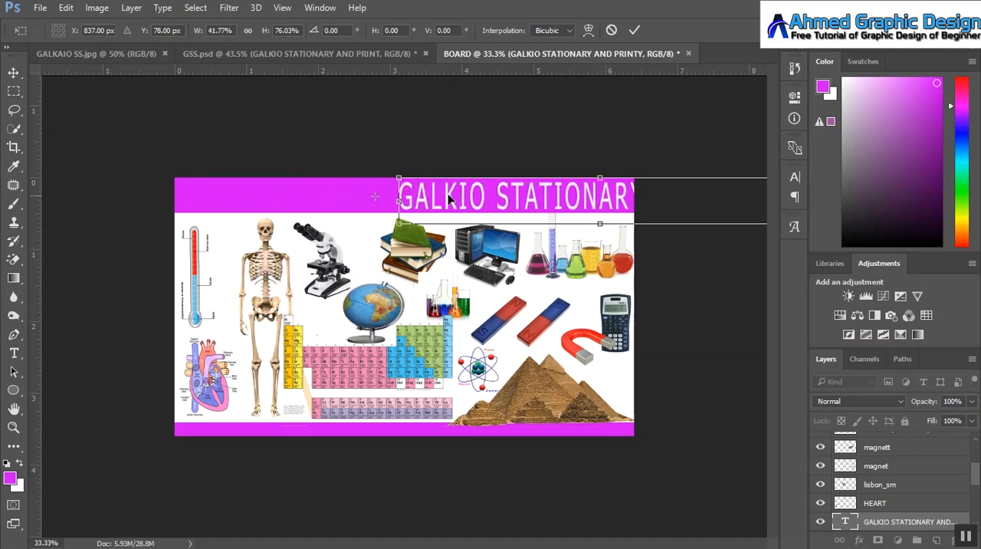
{"action": "left_click_drag", "start_coordinate": [460, 199], "coordinate": [264, 198]}
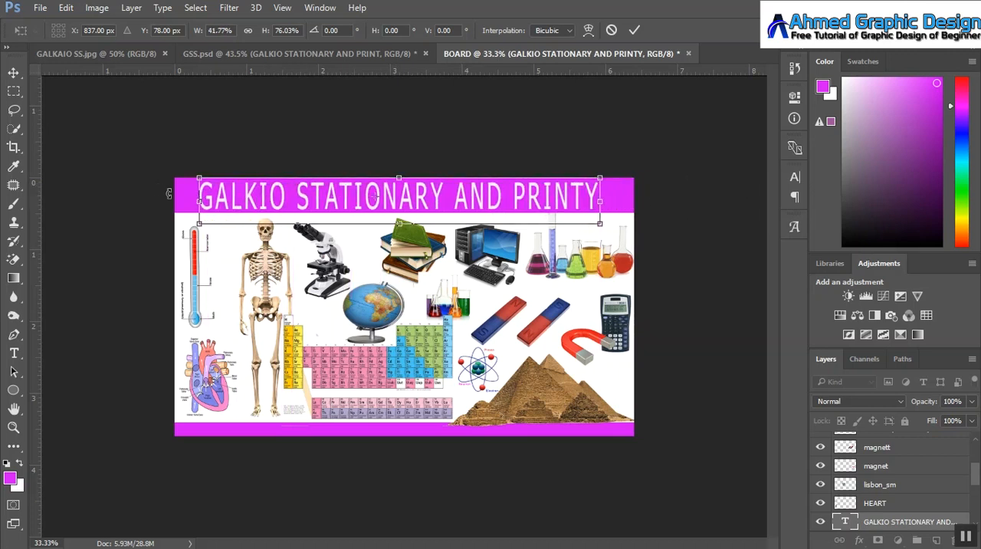
{"action": "left_click_drag", "start_coordinate": [191, 198], "coordinate": [177, 198]}
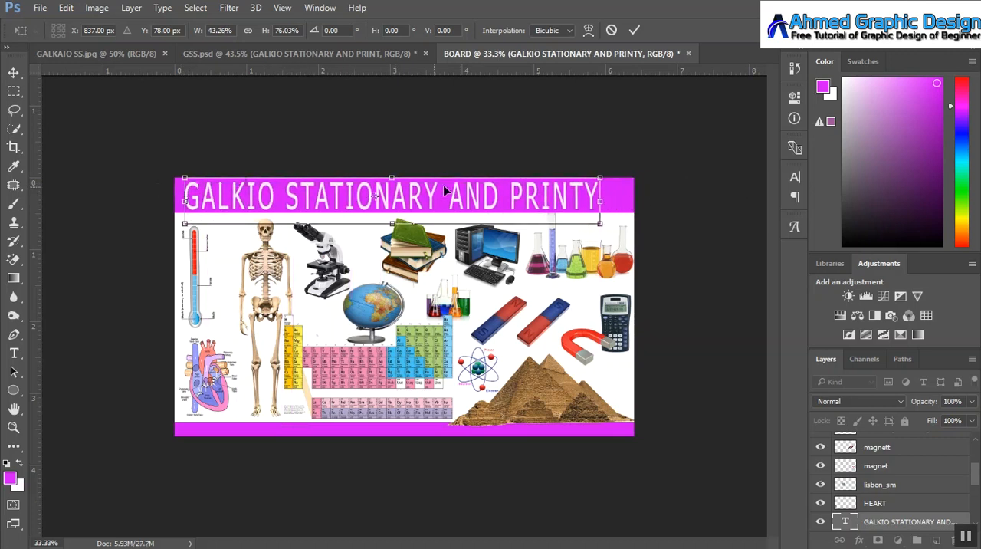
{"action": "left_click_drag", "start_coordinate": [600, 197], "coordinate": [615, 198]}
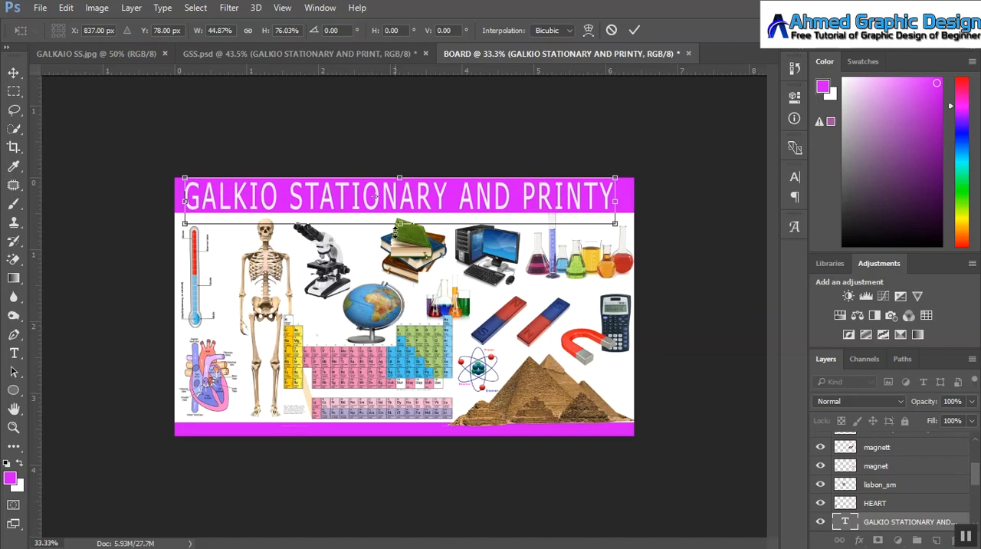
{"action": "left_click_drag", "start_coordinate": [401, 227], "coordinate": [386, 200]}
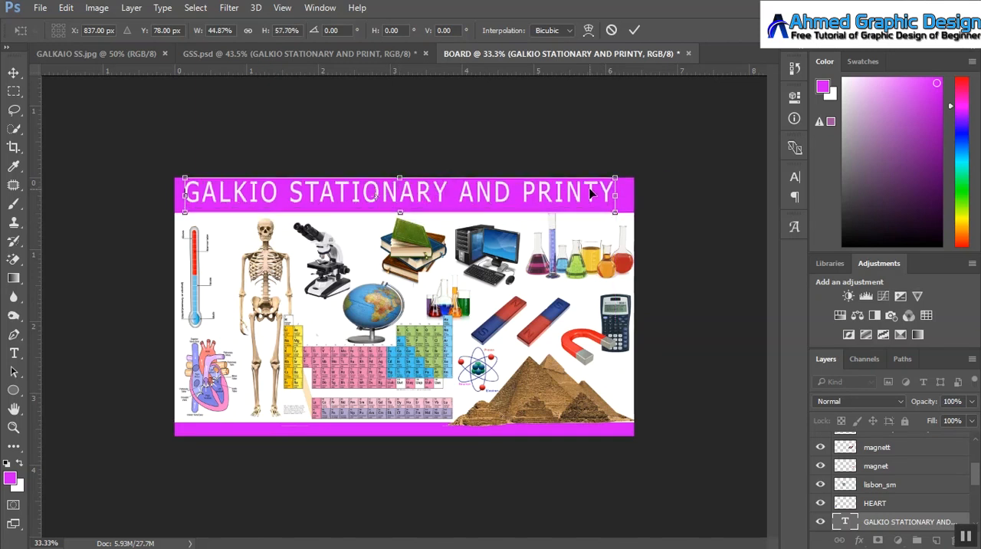
{"action": "left_click", "coordinate": [634, 30]}
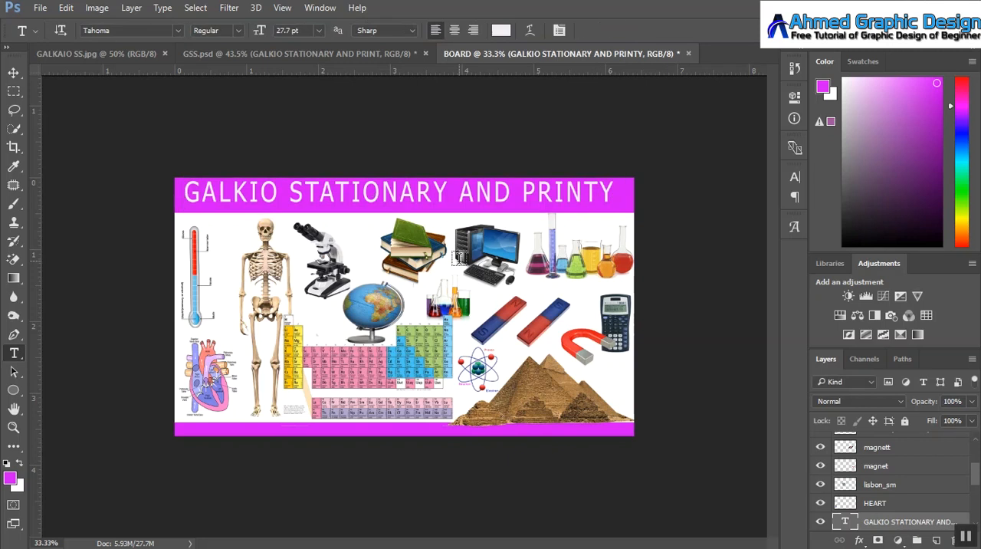
Step: Correct the title to "GALKIO STATIONARY AND PRINT" and widen it to about 103.6%
{"action": "left_click", "coordinate": [606, 195]}
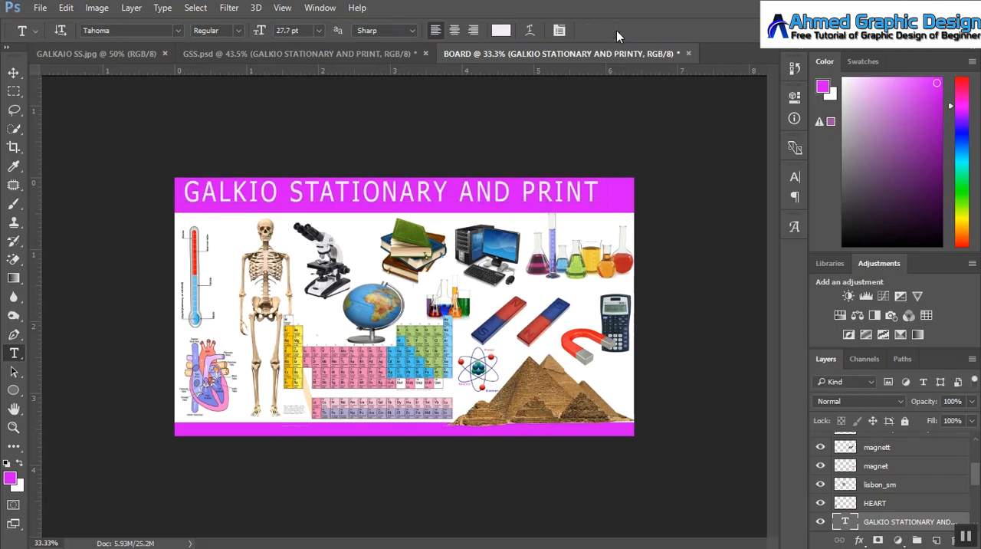
{"action": "left_click", "coordinate": [616, 30]}
{"action": "key", "text": "ctrl+t"}
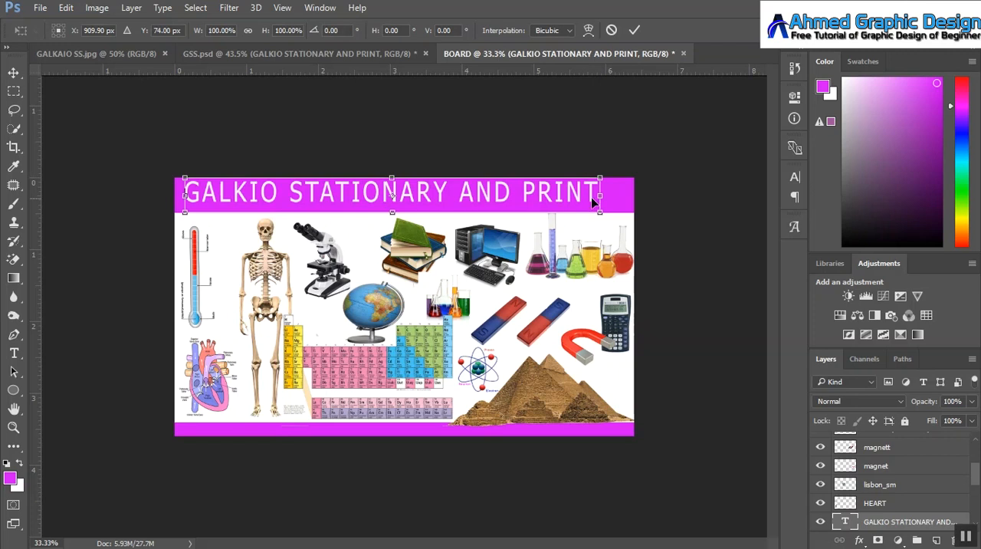
{"action": "left_click_drag", "start_coordinate": [599, 196], "coordinate": [614, 196]}
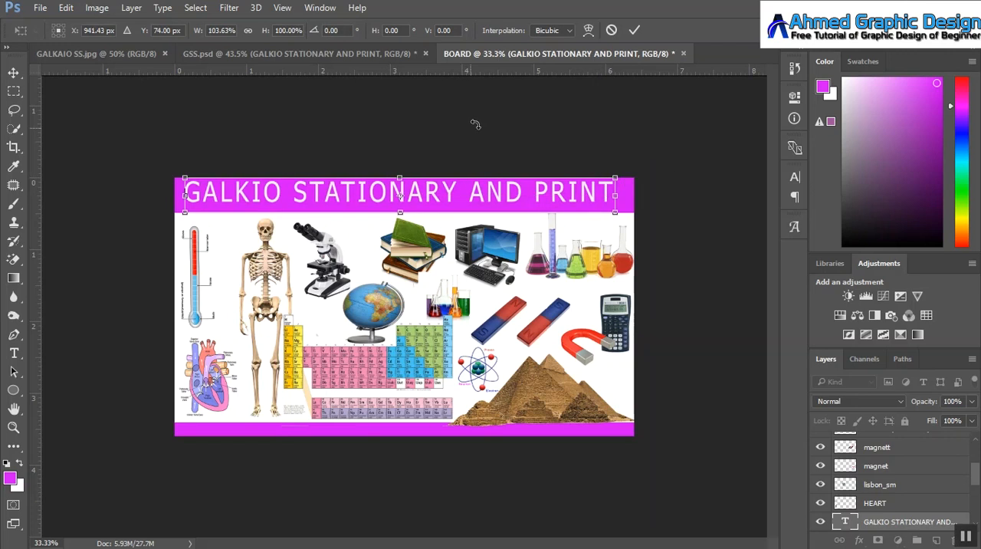
{"action": "left_click", "coordinate": [634, 29]}
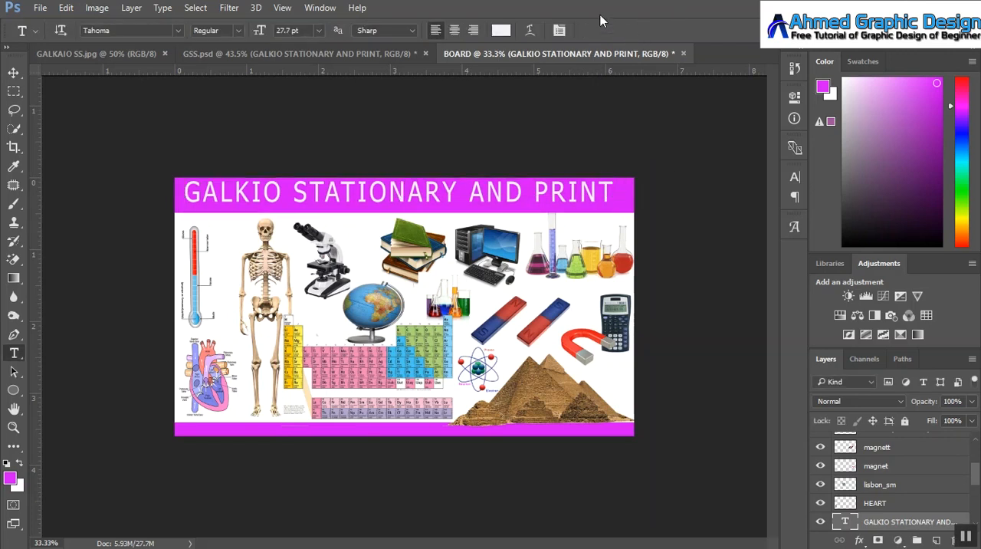
Step: Center the title vertically in the upper magenta band and move its layer to the top of the layer stack
{"action": "left_click", "coordinate": [13, 72]}
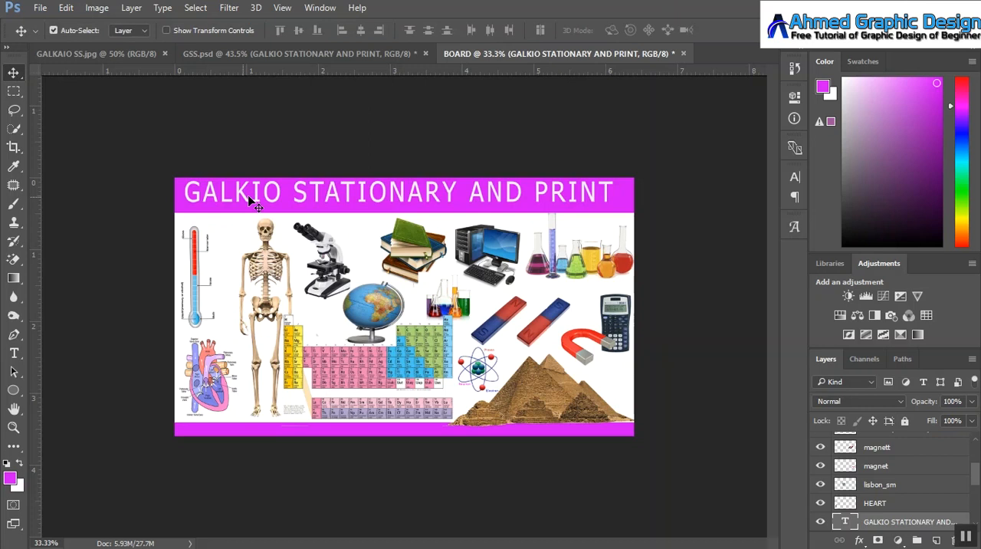
{"action": "left_click_drag", "start_coordinate": [301, 195], "coordinate": [318, 201]}
{"action": "left_click_drag", "start_coordinate": [976, 476], "coordinate": [927, 452]}
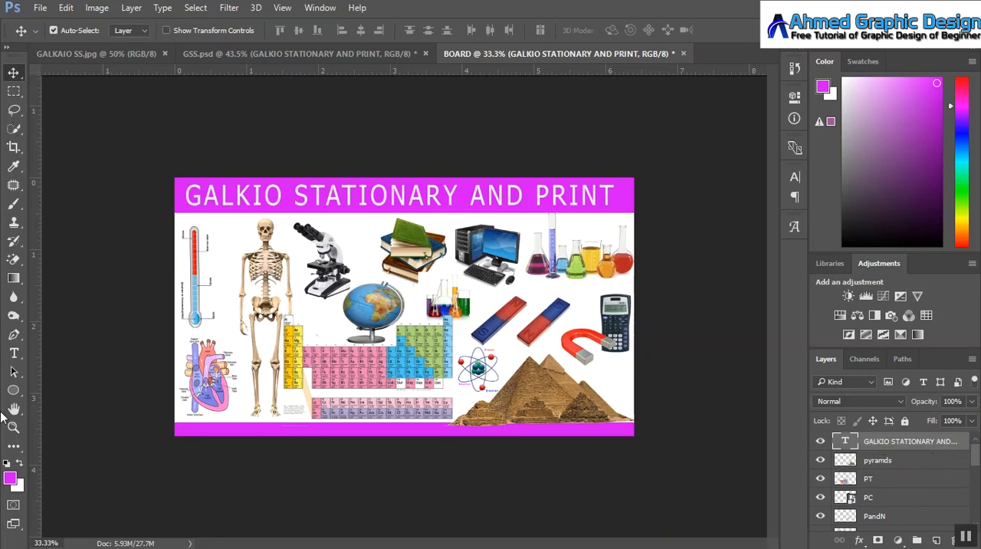
Step: Start a 10 pt Tahoma text line on the lower magenta band with "TELL" and color that word yellow (#efec0c)
{"action": "left_click", "coordinate": [15, 353]}
{"action": "left_click", "coordinate": [210, 430]}
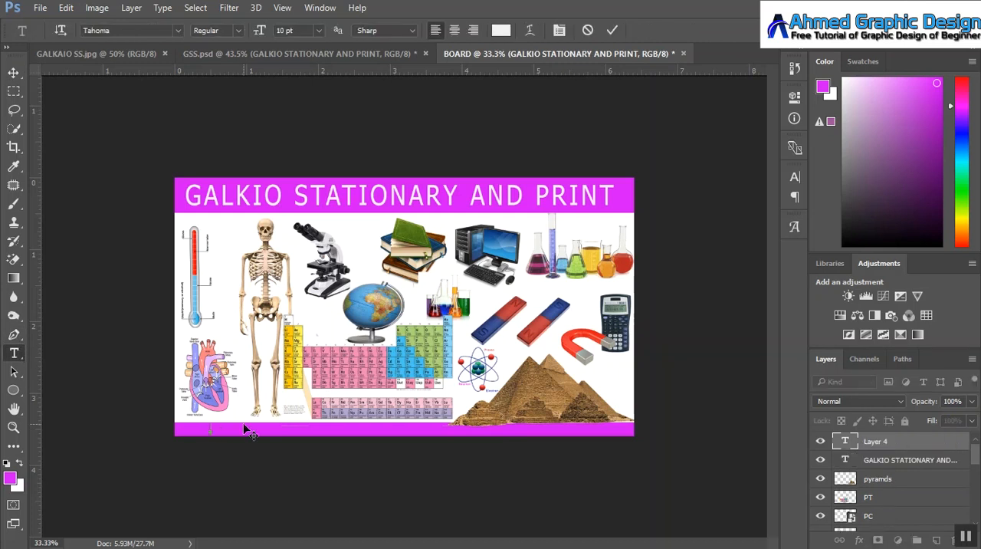
{"action": "left_click_drag", "start_coordinate": [238, 428], "coordinate": [208, 427]}
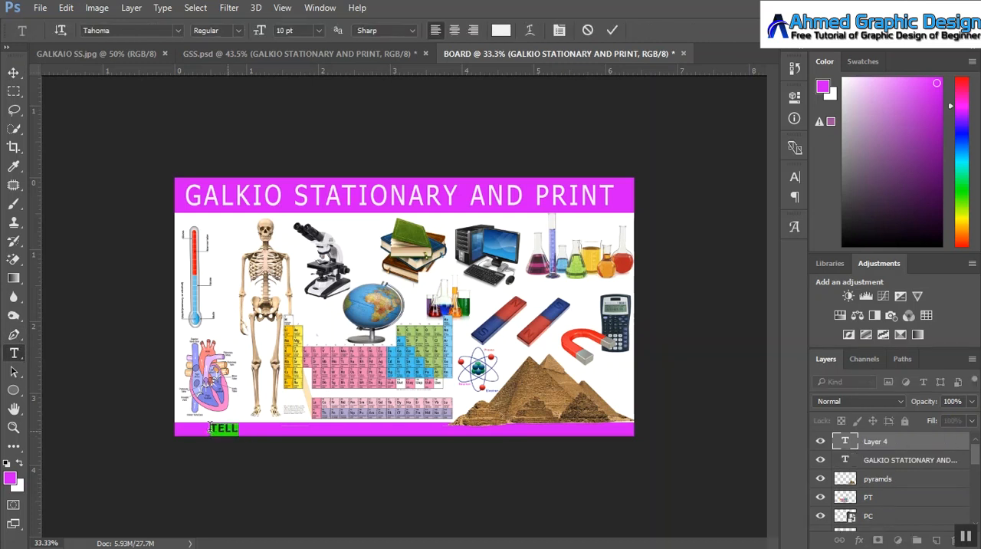
{"action": "left_click", "coordinate": [501, 30]}
{"action": "left_click", "coordinate": [689, 373]}
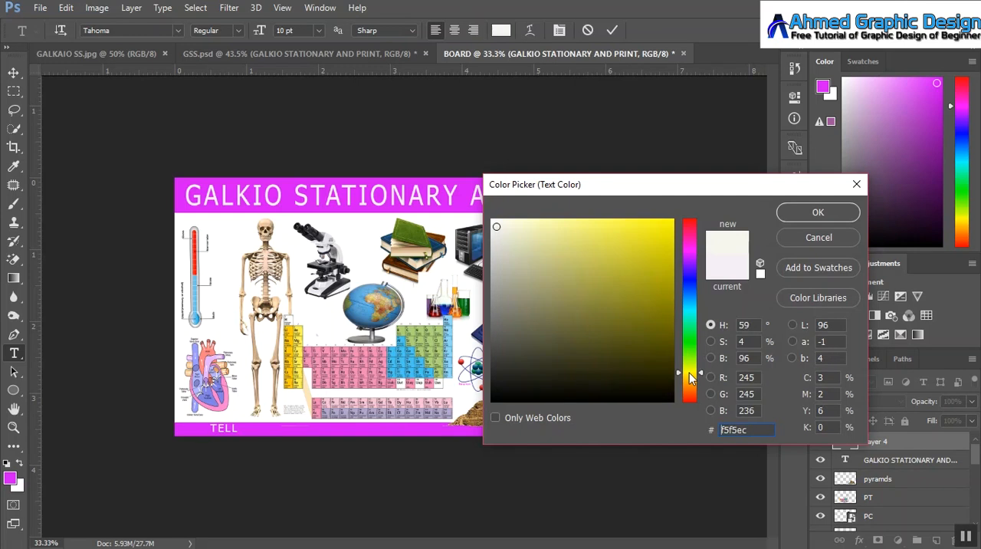
{"action": "left_click", "coordinate": [662, 230]}
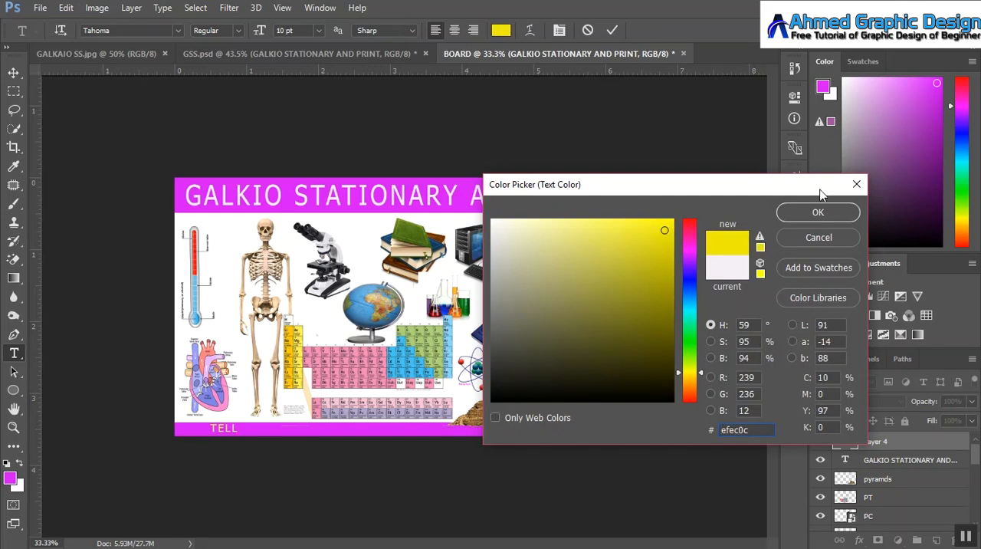
{"action": "left_click", "coordinate": [817, 212]}
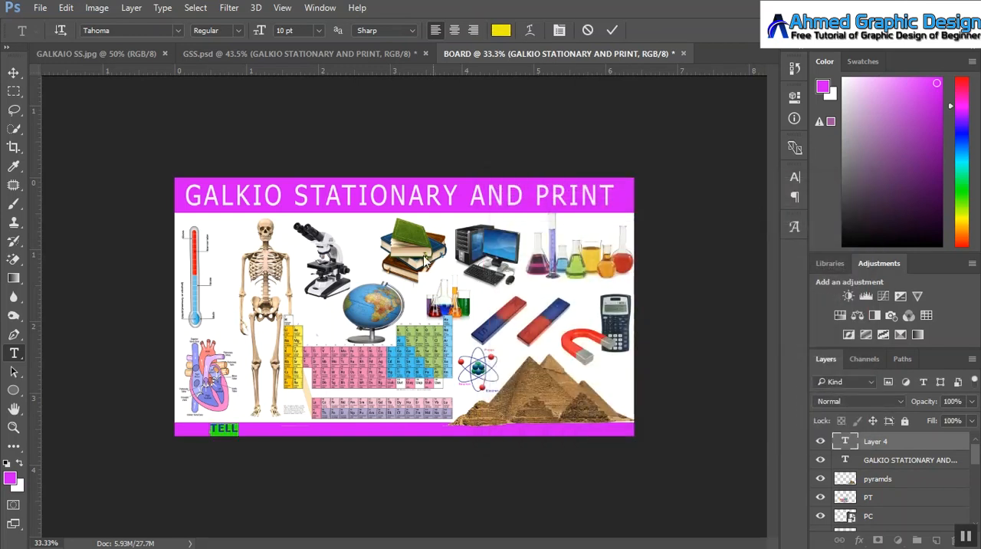
Step: Continue the contact line in off-white (#f7f7f0) with the two phone numbers, the label "EMAIL:" and the shop's e-mail address
{"action": "left_click", "coordinate": [238, 428]}
{"action": "left_click", "coordinate": [498, 30]}
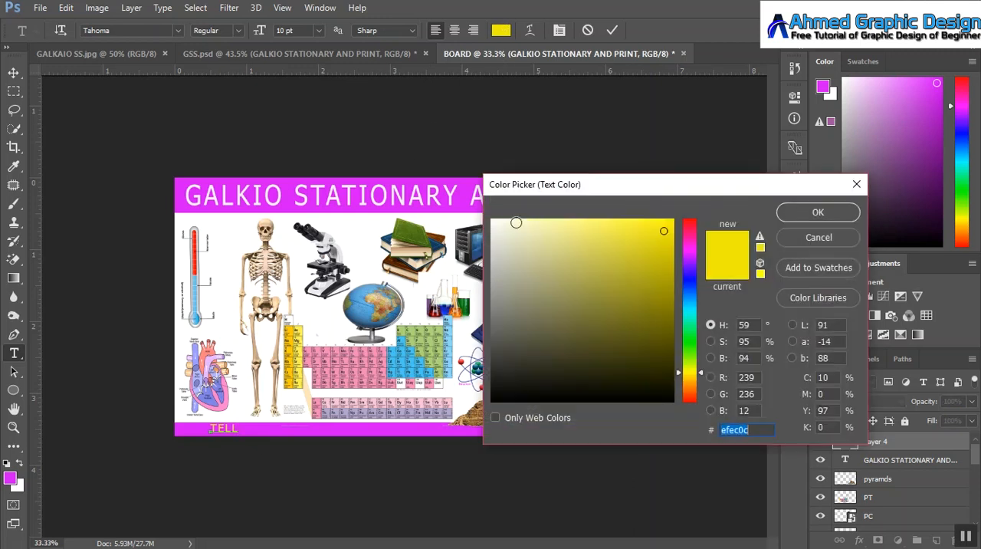
{"action": "type", "text": "f7f7f0"}
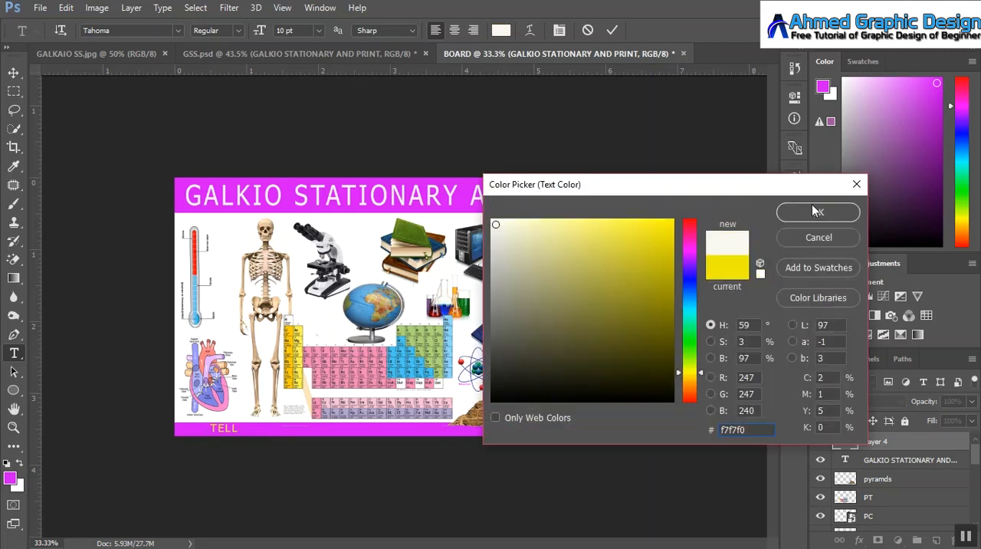
{"action": "left_click", "coordinate": [815, 211]}
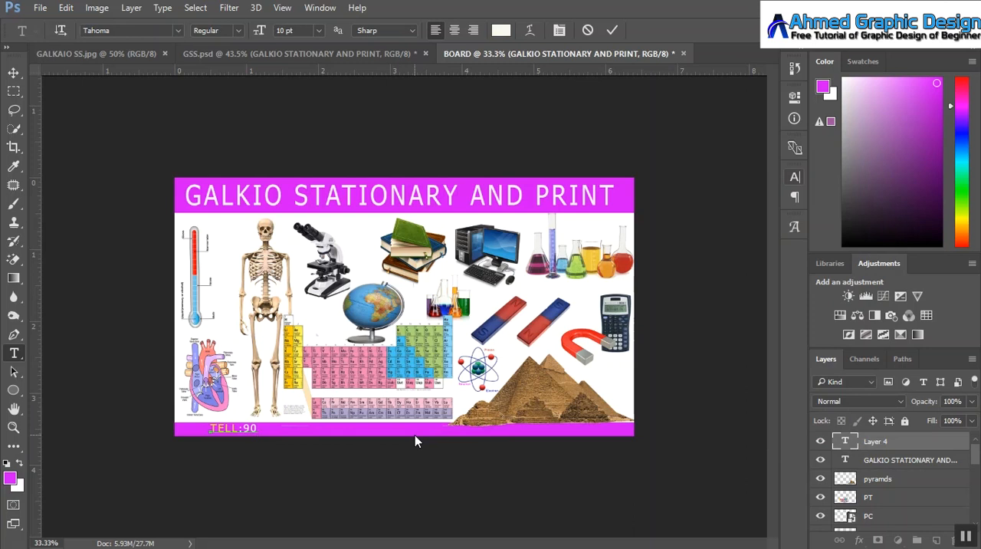
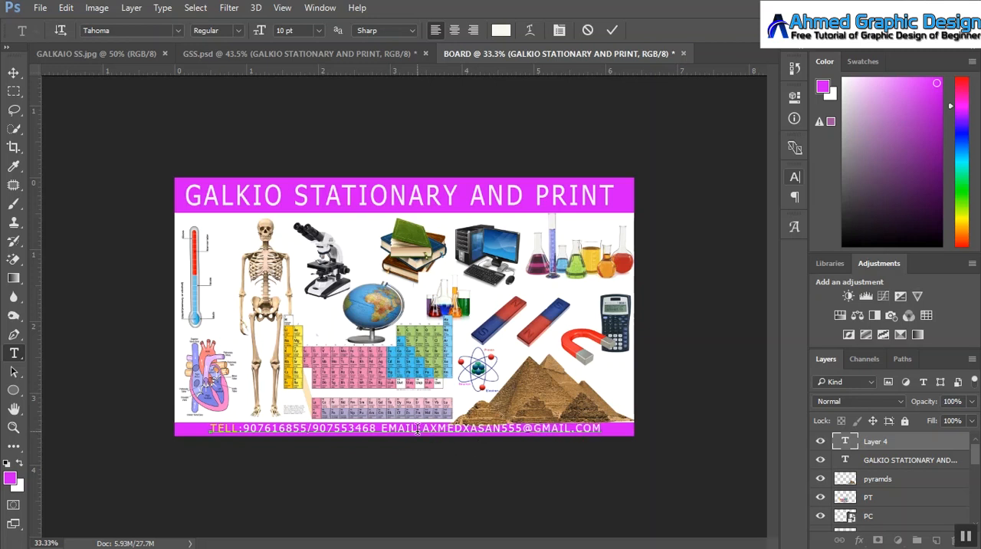
Step: Color the word "EMAIL" in the contact line yellow and commit the text
{"action": "double_click", "coordinate": [416, 429]}
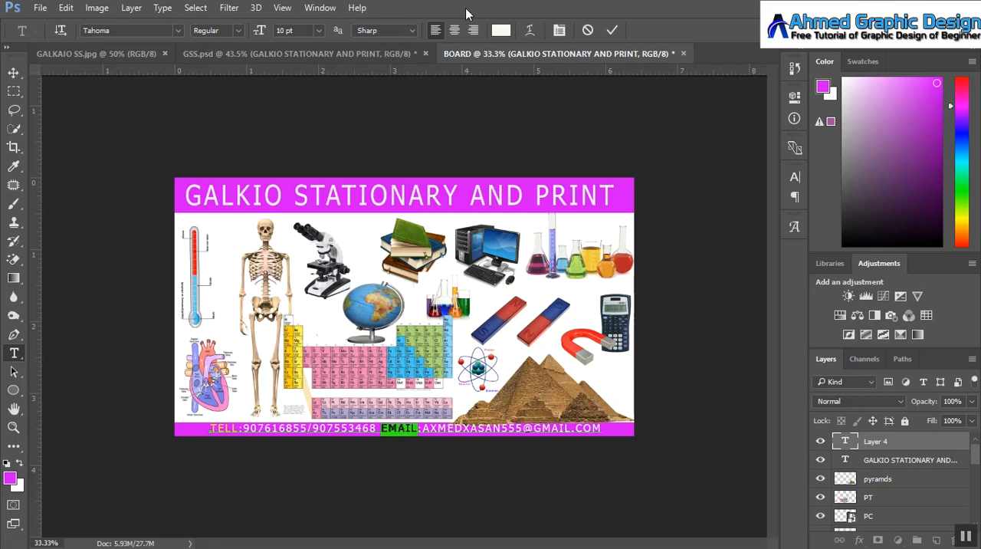
{"action": "left_click", "coordinate": [499, 30]}
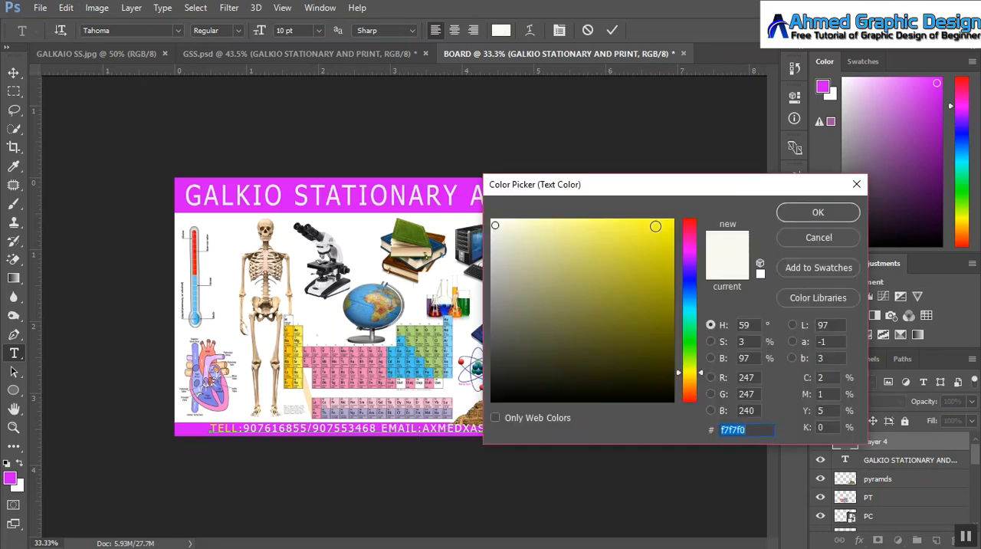
{"action": "left_click", "coordinate": [666, 228]}
{"action": "left_click", "coordinate": [818, 212]}
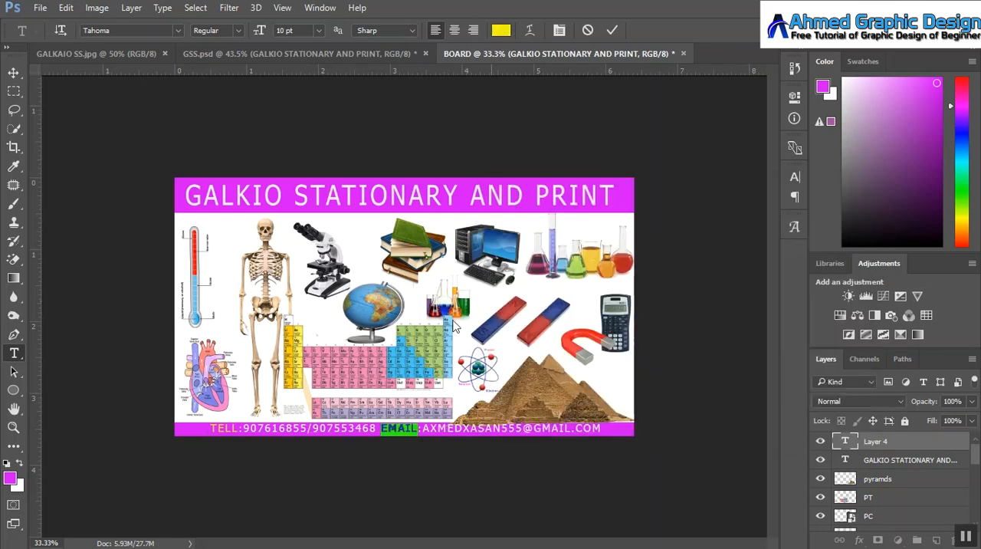
{"action": "left_click", "coordinate": [613, 30]}
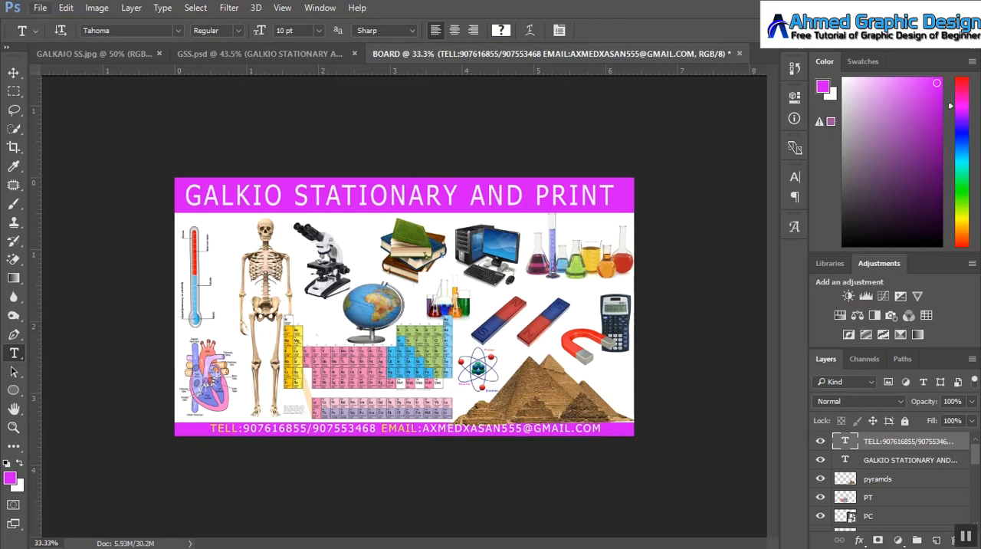
Step: Stretch the contact line to about 114% width so it spans the lower magenta band, keeping its height at 100%
{"action": "left_click", "coordinate": [14, 72]}
{"action": "key", "text": "ctrl+t"}
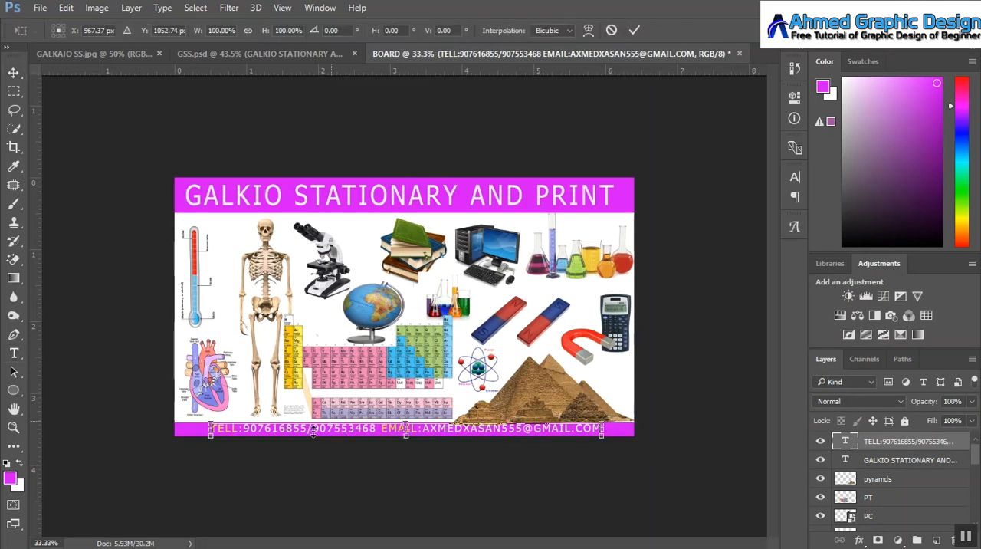
{"action": "left_click_drag", "start_coordinate": [209, 428], "coordinate": [196, 428]}
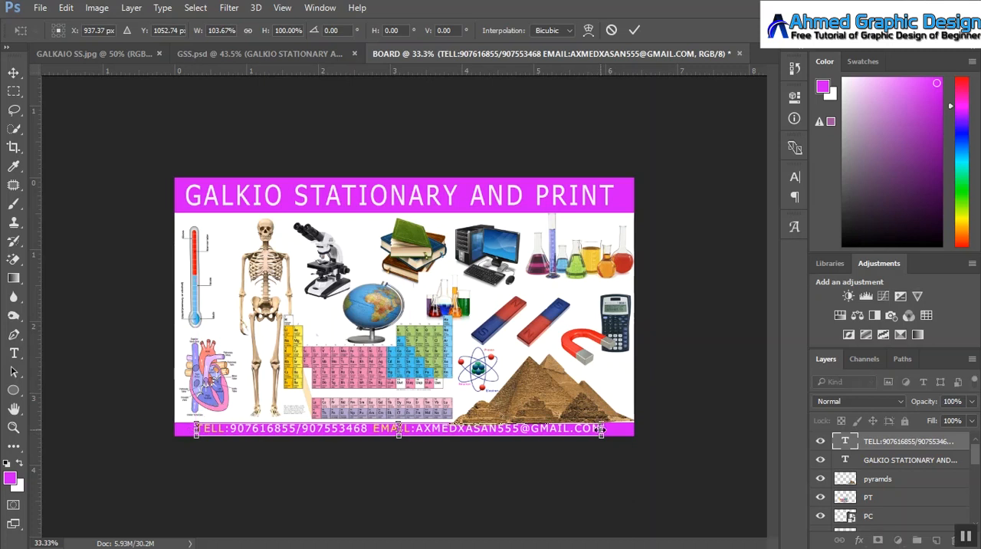
{"action": "left_click_drag", "start_coordinate": [602, 429], "coordinate": [629, 430]}
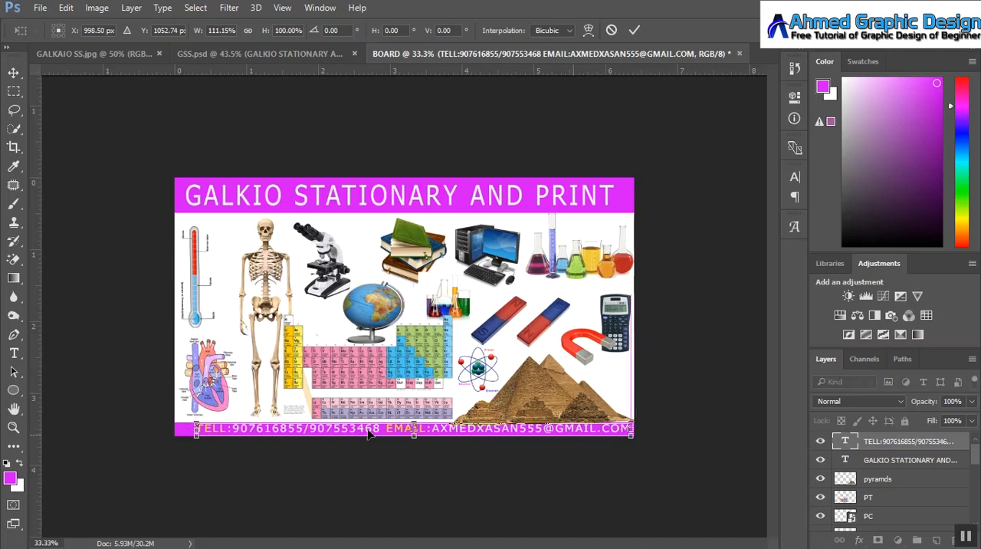
{"action": "left_click_drag", "start_coordinate": [194, 431], "coordinate": [184, 432]}
{"action": "left_click", "coordinate": [634, 29]}
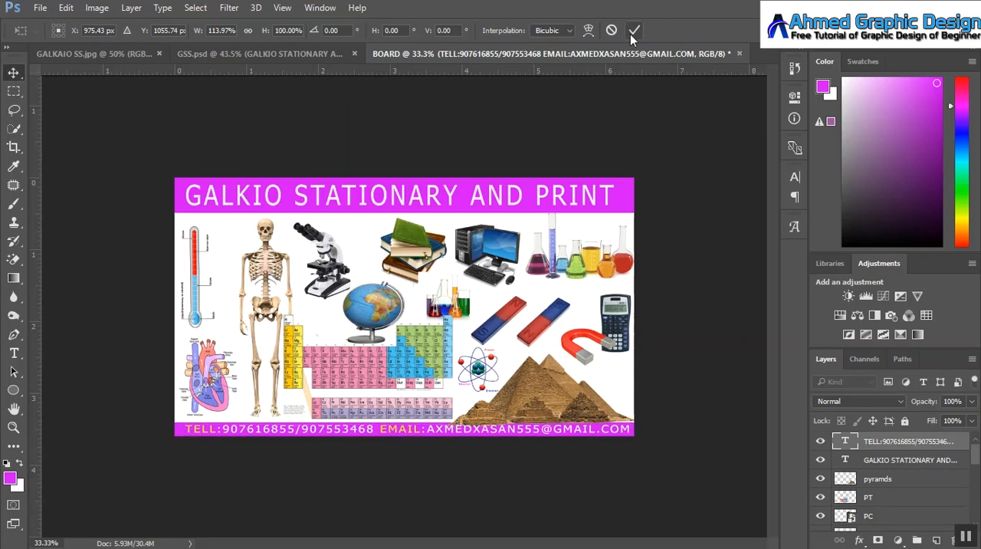